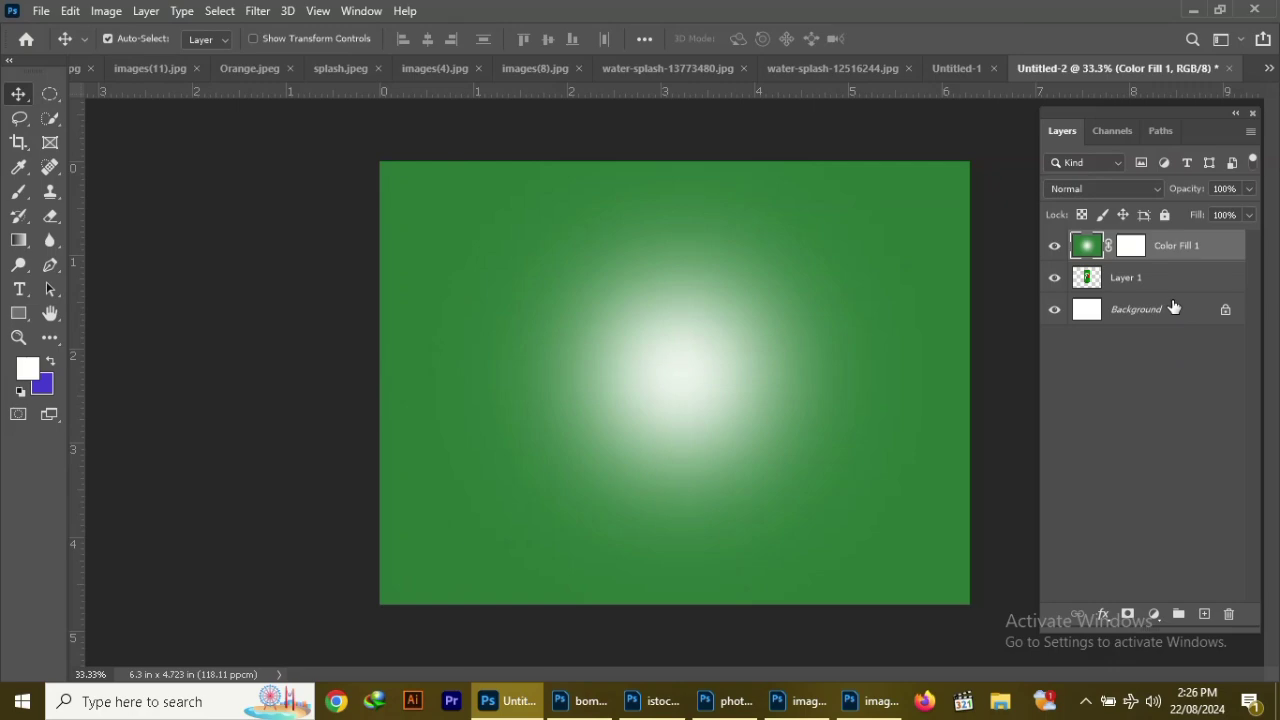
Stamp the visible glow into a new layer and squash it into a floor strip, then undo it
{"action": "key", "text": "ctrl+alt+shift+e"}
{"action": "key", "text": "ctrl+t"}
{"action": "left_click_drag", "start_coordinate": [969, 383], "coordinate": [975, 490]}
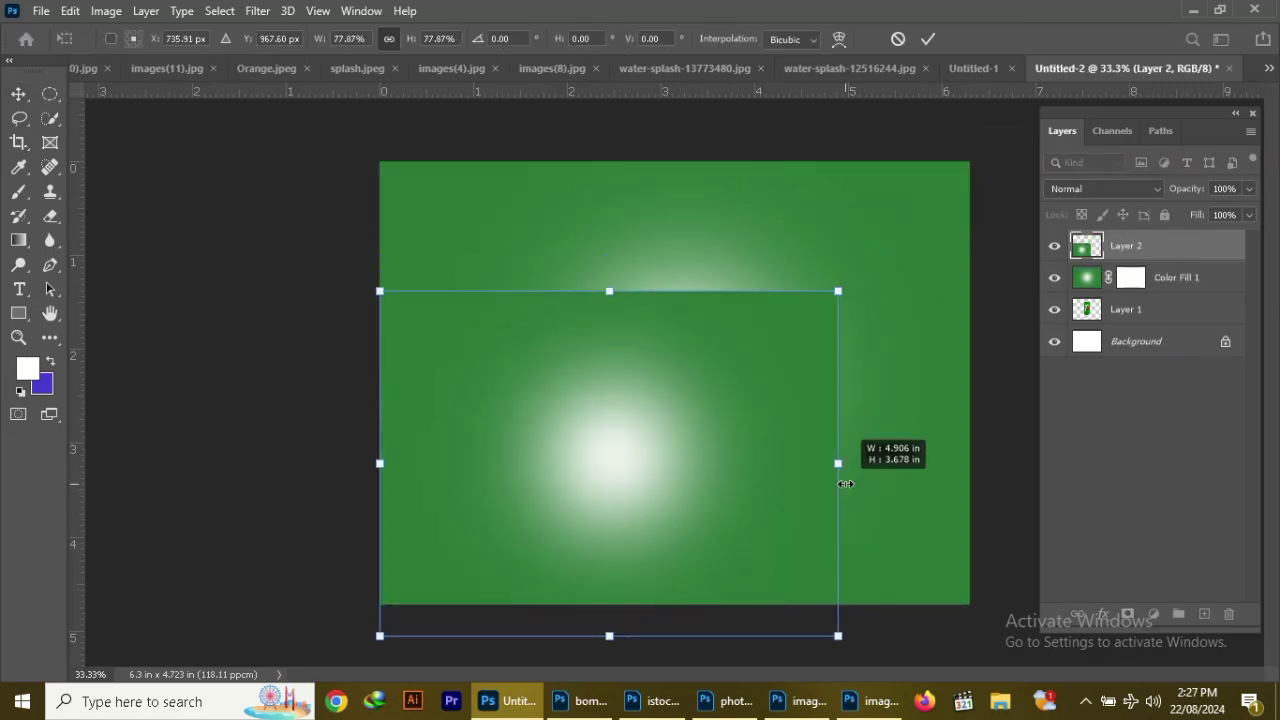
{"action": "scroll", "coordinate": [677, 346], "scroll_direction": "down", "scroll_amount": 2}
{"action": "mouse_move", "coordinate": [677, 262]}
{"action": "left_mouse_down"}
{"action": "mouse_move", "coordinate": [680, 537]}
{"action": "mouse_move", "coordinate": [829, 509]}
{"action": "mouse_move", "coordinate": [680, 486]}
{"action": "left_mouse_up"}
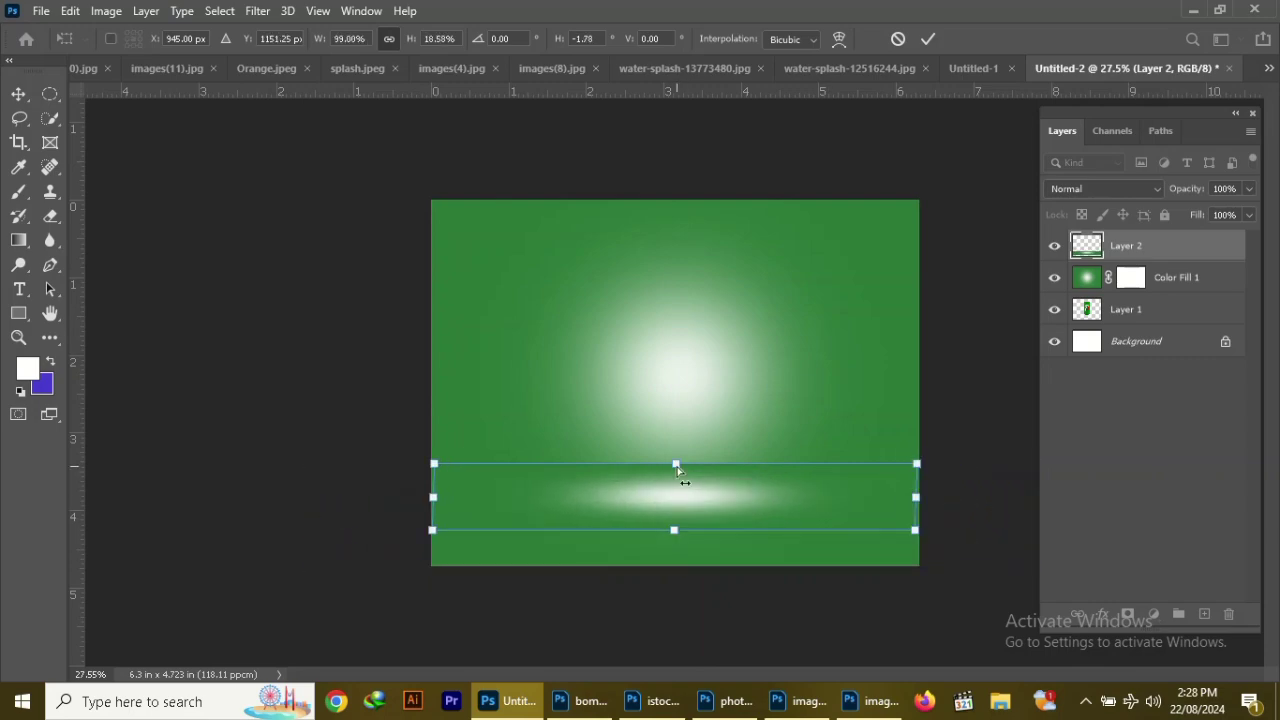
{"action": "key", "text": "Return"}
{"action": "key", "text": "alt+bracketleft"}
{"action": "key", "text": "ctrl+z"}
{"action": "key", "text": "ctrl+z"}
Step back another edit and lower the green Color Fill layer's opacity to 77%
{"action": "key", "text": "b"}
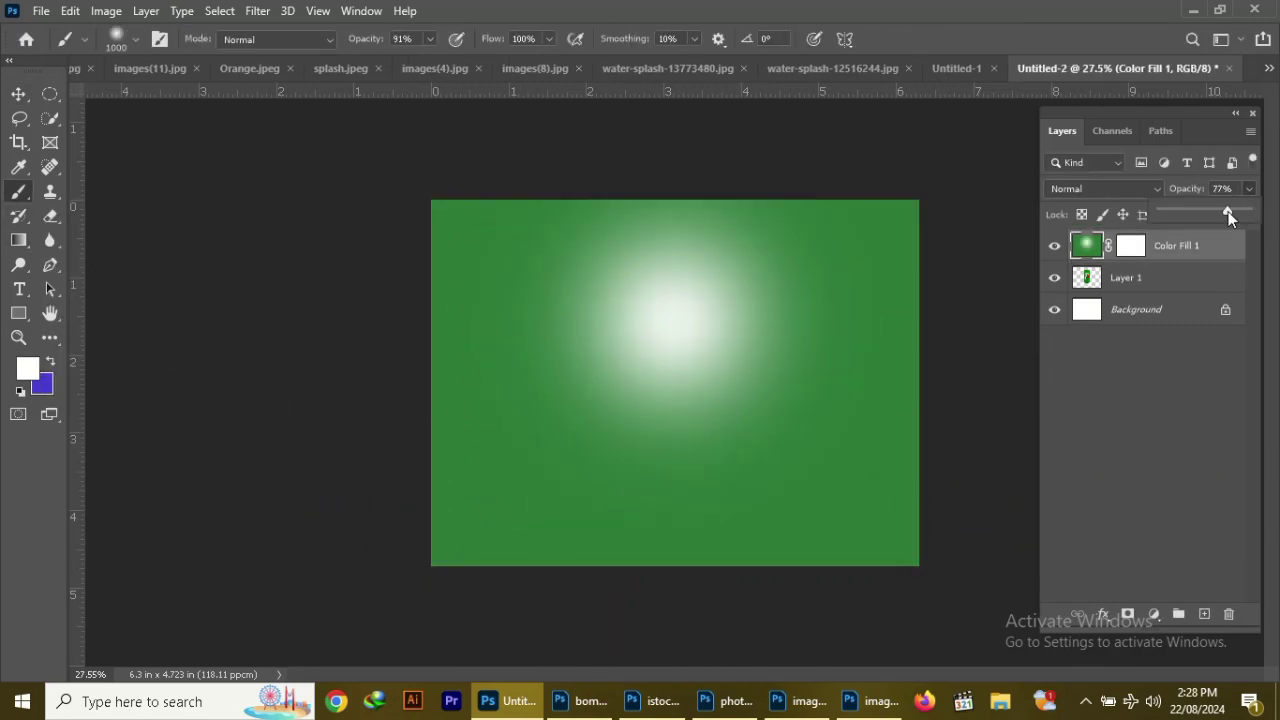
{"action": "left_click", "coordinate": [429, 39]}
{"action": "left_click_drag", "start_coordinate": [440, 60], "coordinate": [392, 70]}
{"action": "left_click", "coordinate": [688, 331]}
Stamp a merged copy of the glow and squash it into a bottom floor-glow strip
{"action": "key", "text": "v"}
{"action": "key", "text": "ctrl+a"}
{"action": "key", "text": "ctrl+shift+c"}
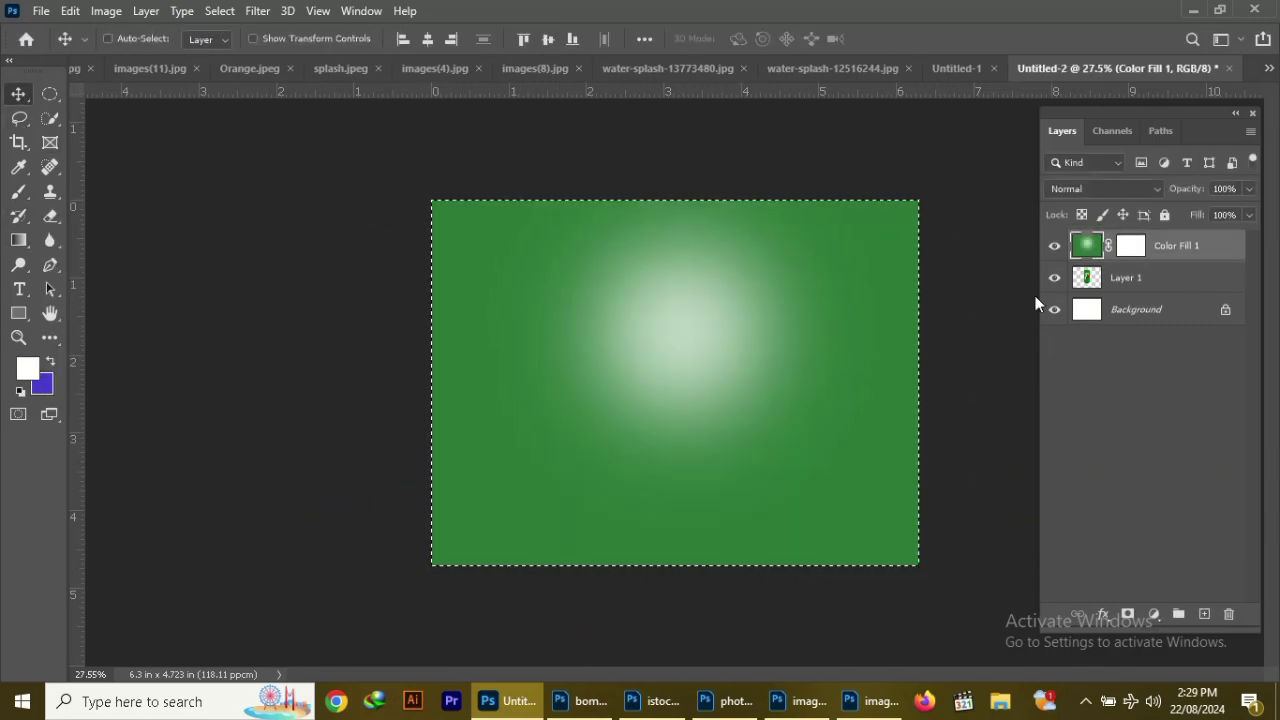
{"action": "key", "text": "ctrl+v"}
{"action": "key", "text": "ctrl+t"}
{"action": "left_click_drag", "start_coordinate": [675, 200], "coordinate": [677, 491]}
{"action": "key", "text": "Return"}
Bring the 7up can above the floor glow and cut its bottom into a separate, lowered piece
{"action": "key", "text": "alt+bracketleft"}
{"action": "key", "text": "alt+bracketleft"}
{"action": "key", "text": "ctrl+shift+bracketright"}
{"action": "left_click_drag", "start_coordinate": [693, 348], "coordinate": [693, 360]}
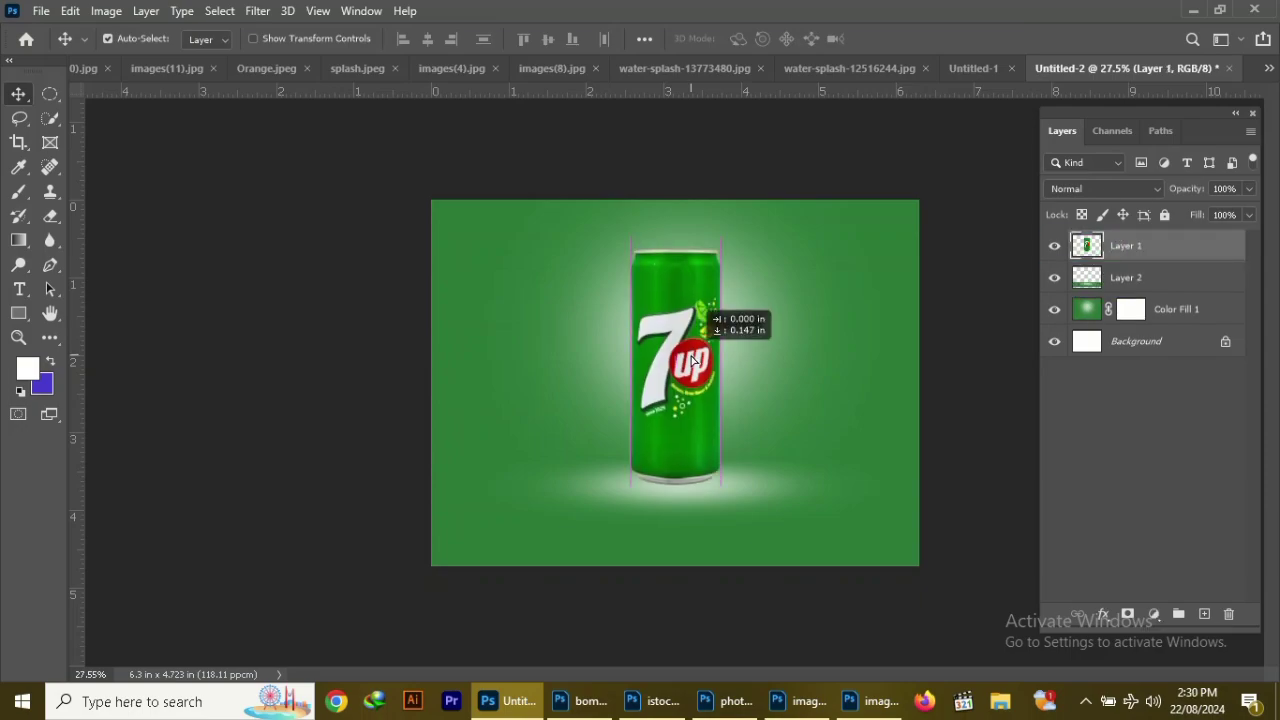
{"action": "left_click", "coordinate": [741, 445]}
{"action": "right_click", "coordinate": [608, 446]}
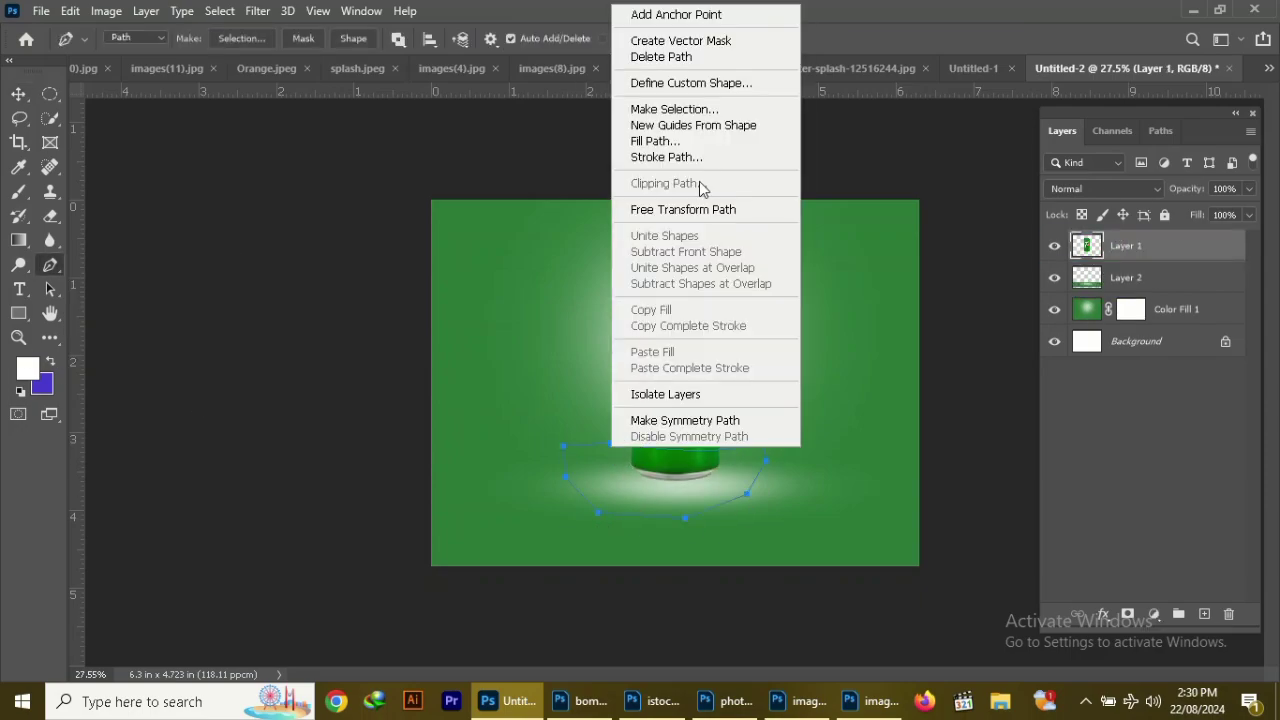
{"action": "left_click", "coordinate": [660, 109]}
{"action": "key", "text": "Return"}
{"action": "key", "text": "ctrl+j"}
{"action": "key", "text": "v"}
{"action": "left_click_drag", "start_coordinate": [680, 425], "coordinate": [680, 485]}
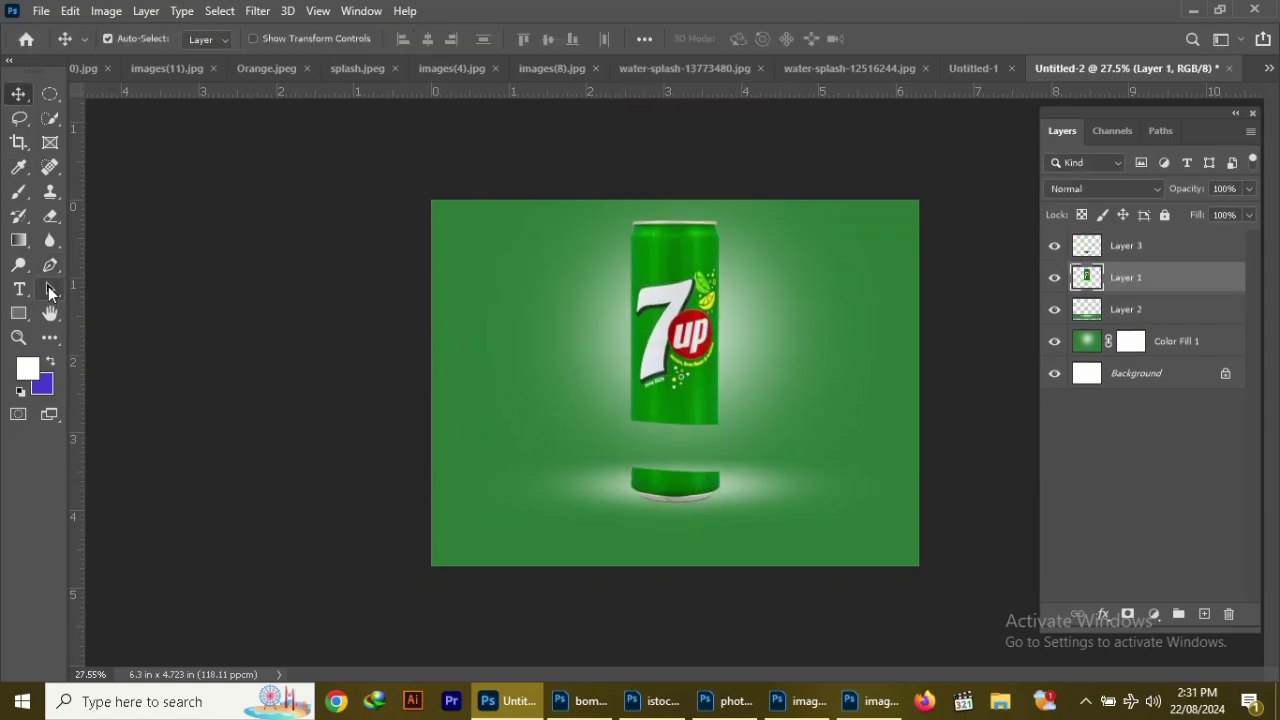
Cut the next can band onto its own layer and move the logo piece into the gap
{"action": "key", "text": "ctrl+Return"}
{"action": "key", "text": "ctrl+shift+j"}
{"action": "key", "text": "v"}
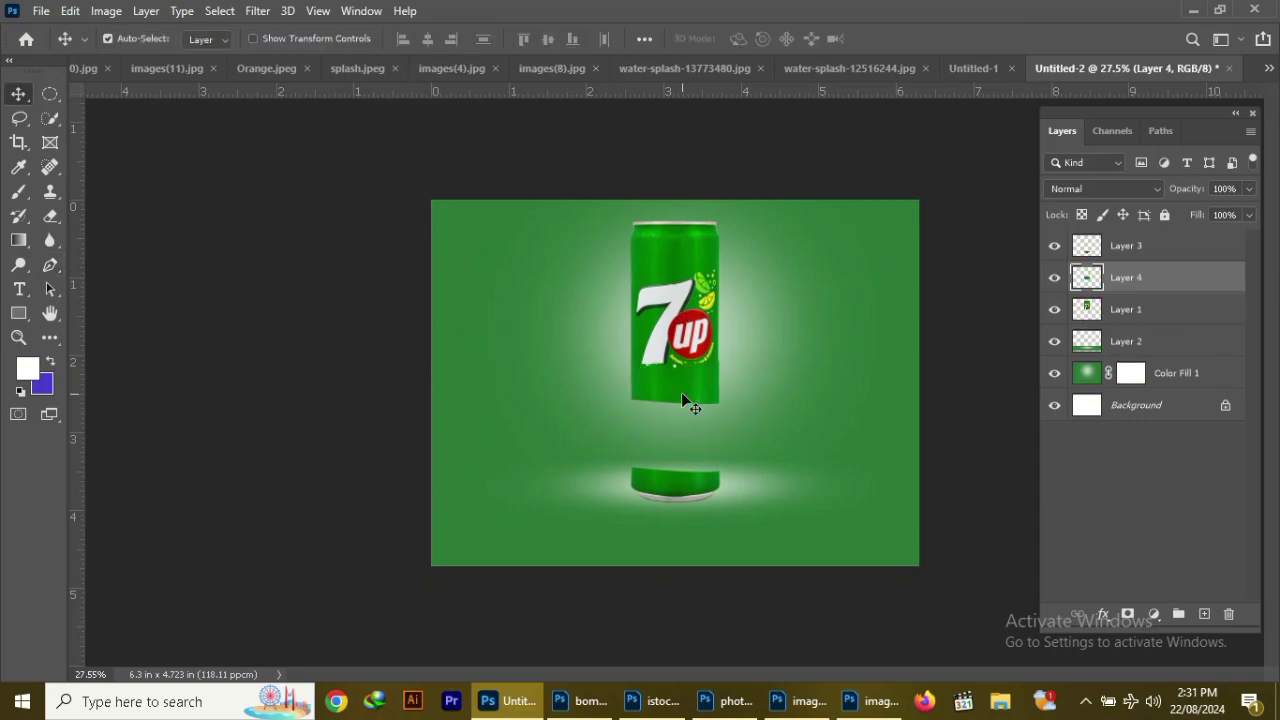
{"action": "key", "text": "ctrl+j"}
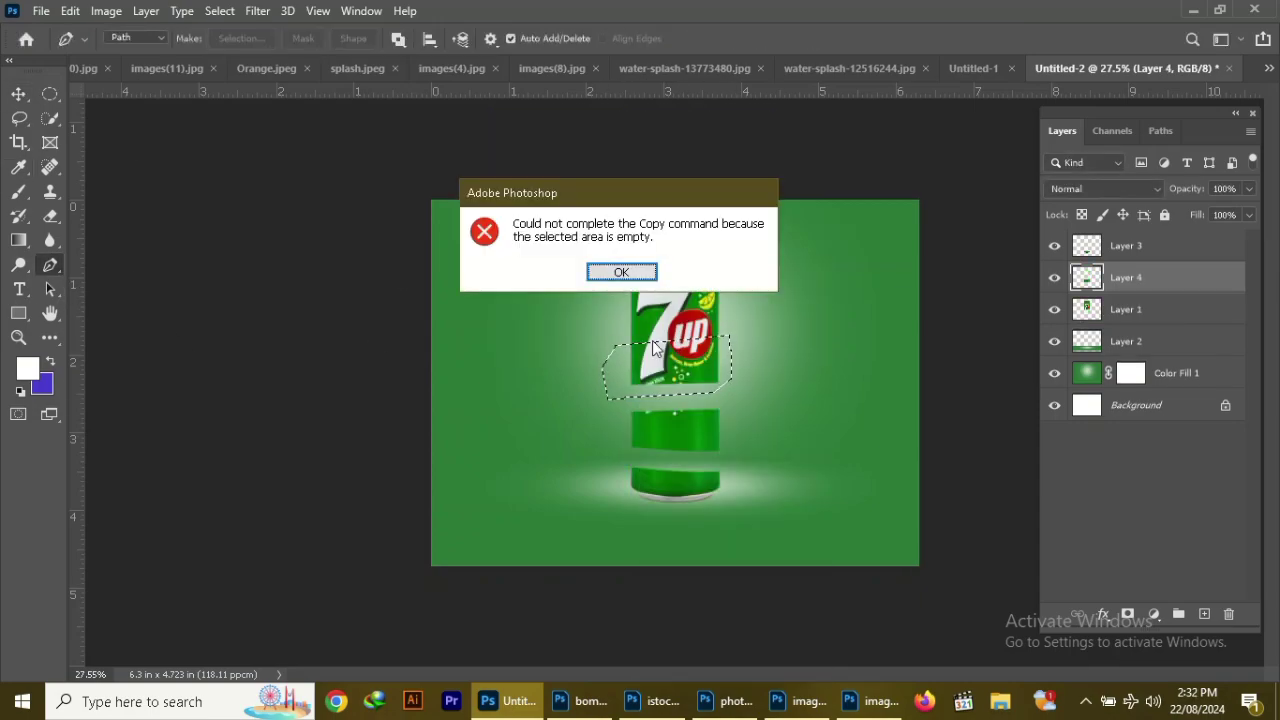
{"action": "key", "text": "Return"}
{"action": "left_click", "coordinate": [1125, 309]}
{"action": "key", "text": "ctrl+j"}
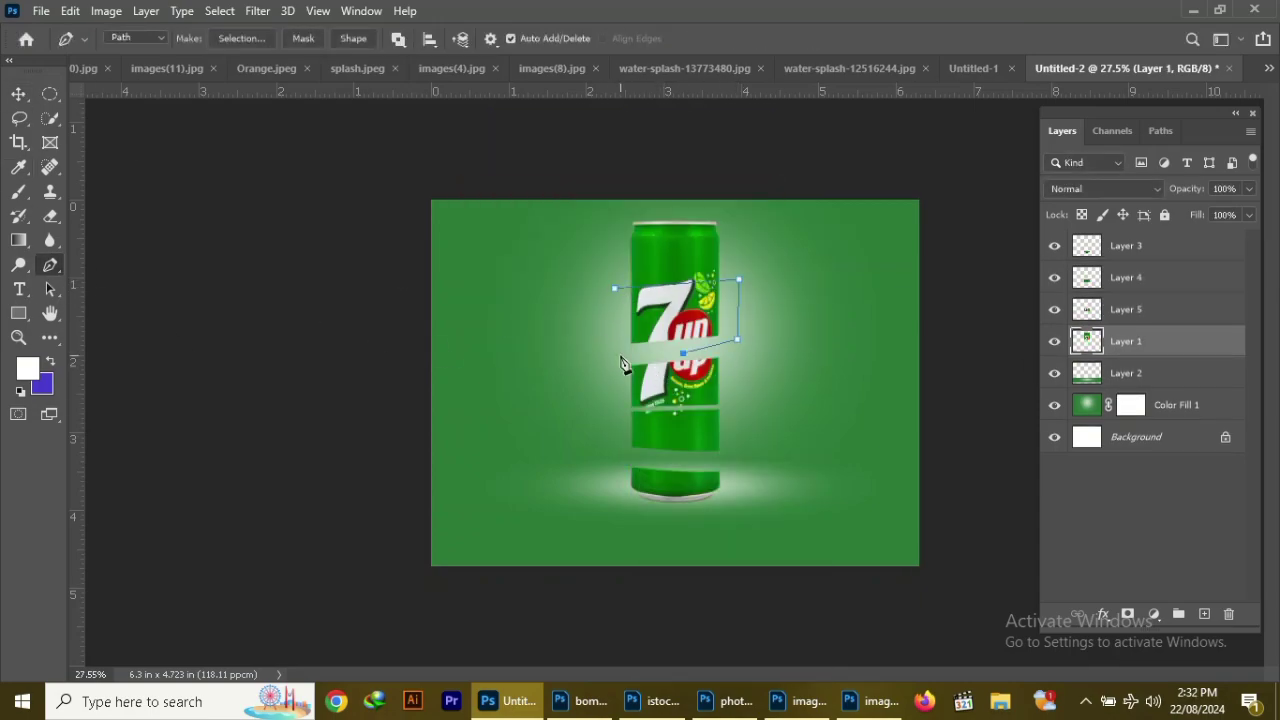
{"action": "key", "text": "v"}
{"action": "mouse_move", "coordinate": [679, 332]}
{"action": "left_mouse_down"}
{"action": "mouse_move", "coordinate": [669, 250]}
{"action": "mouse_move", "coordinate": [537, 235]}
{"action": "mouse_move", "coordinate": [550, 320]}
{"action": "left_mouse_up"}
Separate the logo section and another traced piece into layers, shifting the can pieces left
{"action": "key", "text": "z"}
{"action": "key", "text": "ctrl+j"}
{"action": "key", "text": "v"}
{"action": "key", "text": "ctrl+Return"}
{"action": "key", "text": "ctrl+j"}
{"action": "key", "text": "v"}
{"action": "left_click_drag", "start_coordinate": [678, 415], "coordinate": [553, 449]}
Open images(3).jpg from the source image folder and switch to the Pen tool for the lemon
{"action": "key", "text": "ctrl+o"}
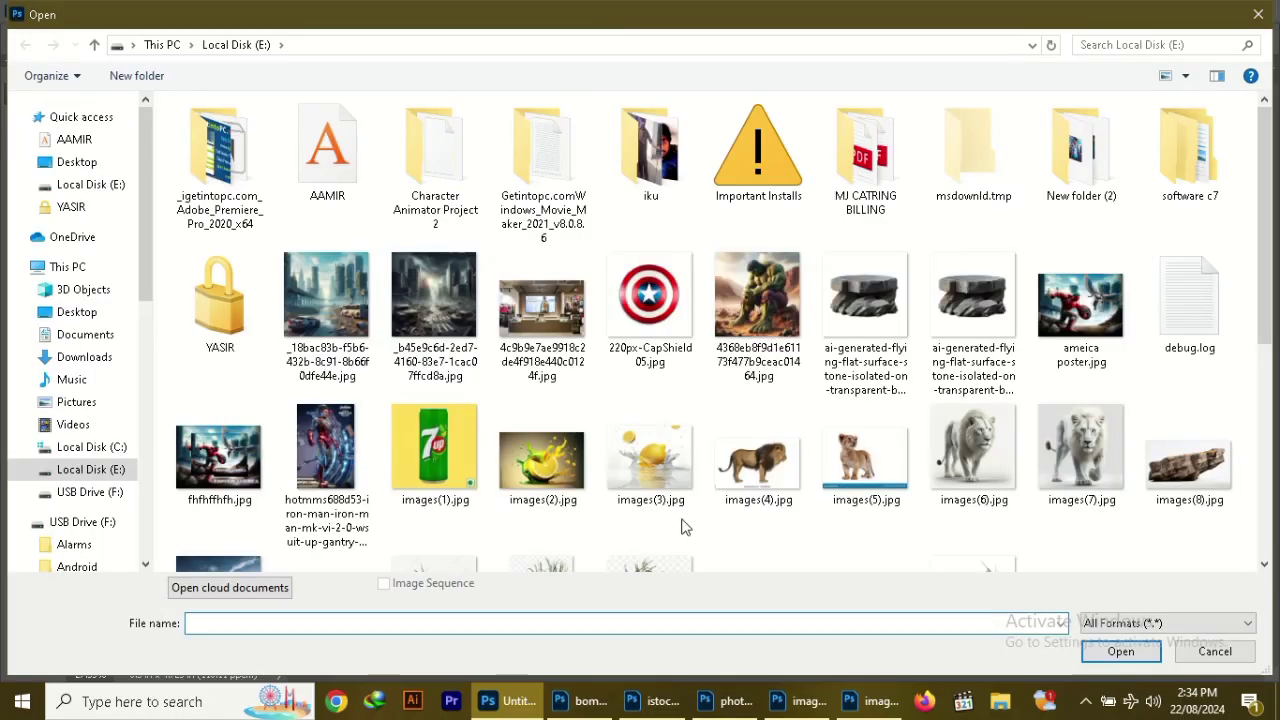
{"action": "double_click", "coordinate": [223, 480]}
{"action": "left_click", "coordinate": [837, 457]}
{"action": "key", "text": "Return"}
{"action": "key", "text": "p"}
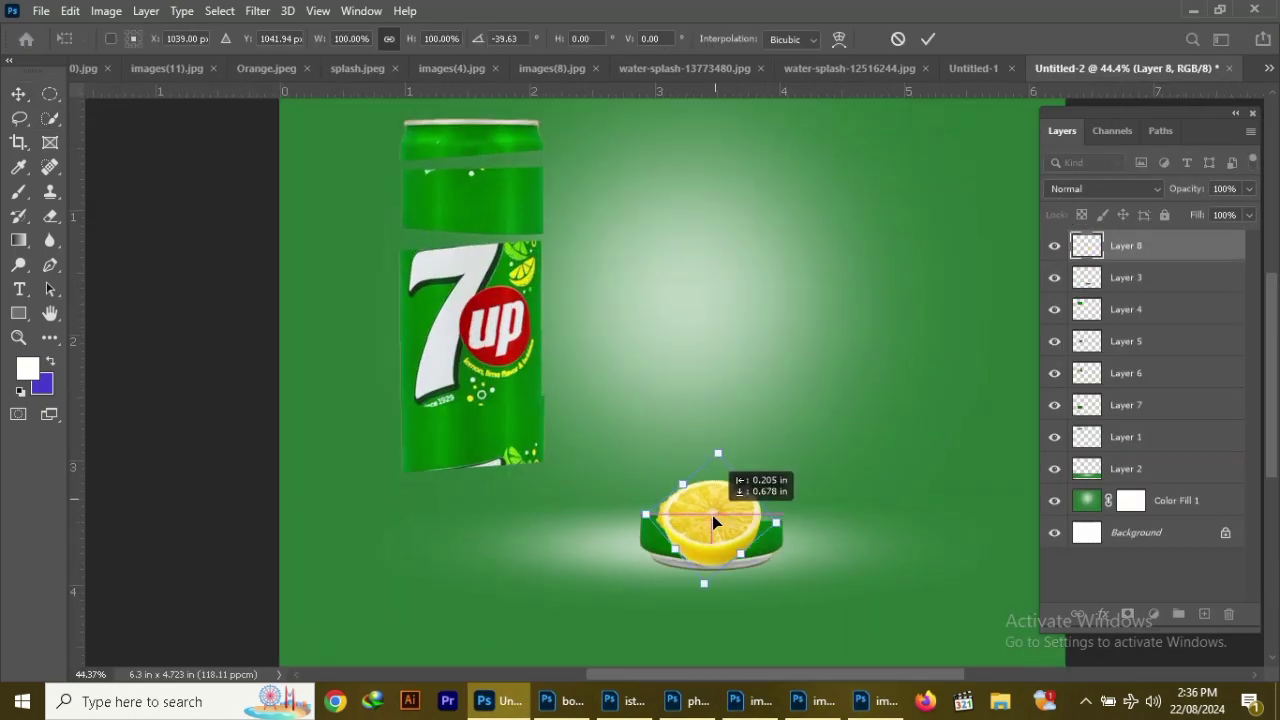
Reshape Layer 8's lemon onto the can bottom's cut edge and mask away its overhang
{"action": "scroll", "coordinate": [712, 515], "scroll_direction": "up", "scroll_amount": 3}
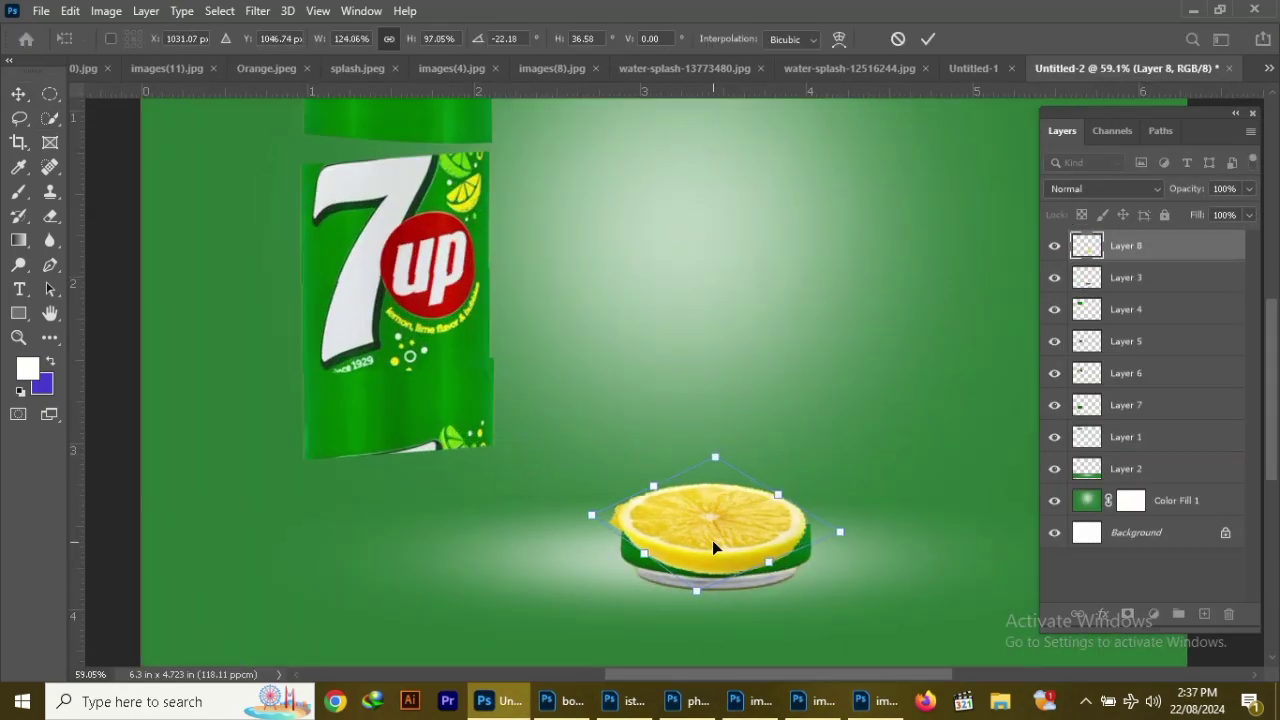
{"action": "scroll", "coordinate": [713, 545], "scroll_direction": "up", "scroll_amount": 3}
{"action": "left_click_drag", "start_coordinate": [715, 514], "coordinate": [722, 517]}
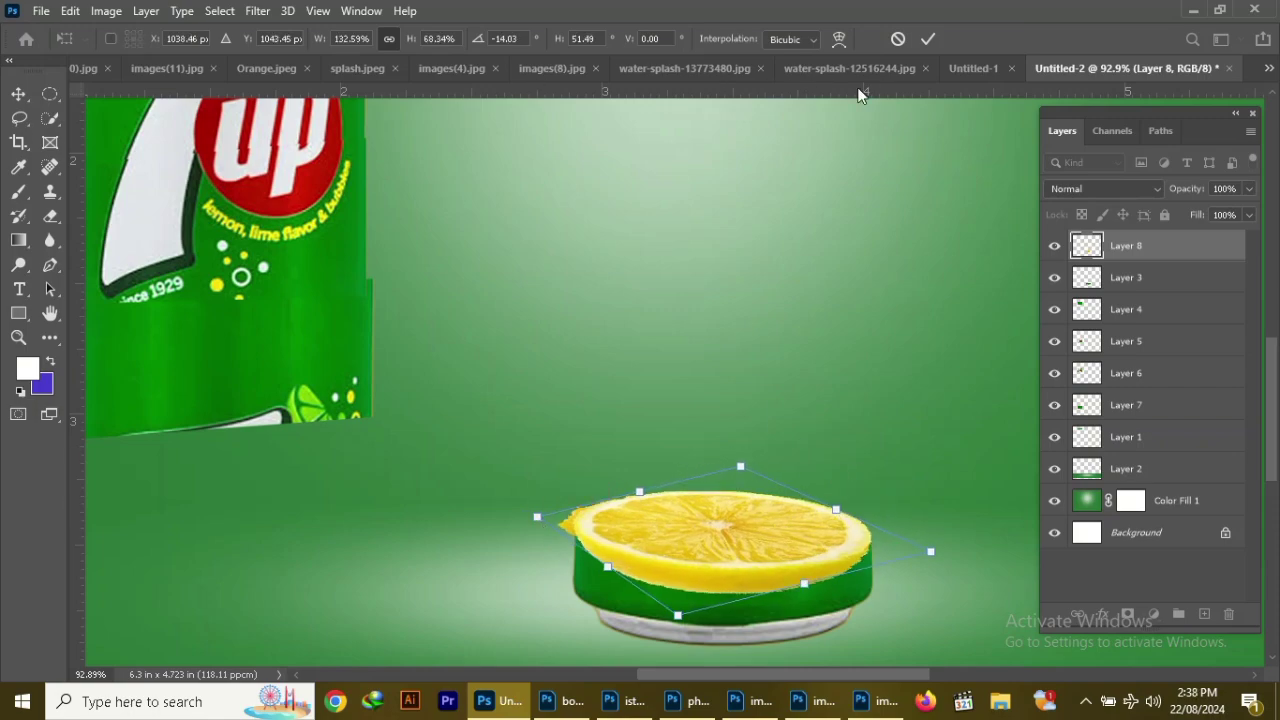
{"action": "key", "text": "Return"}
{"action": "left_click", "coordinate": [1127, 614]}
{"action": "key", "text": "e"}
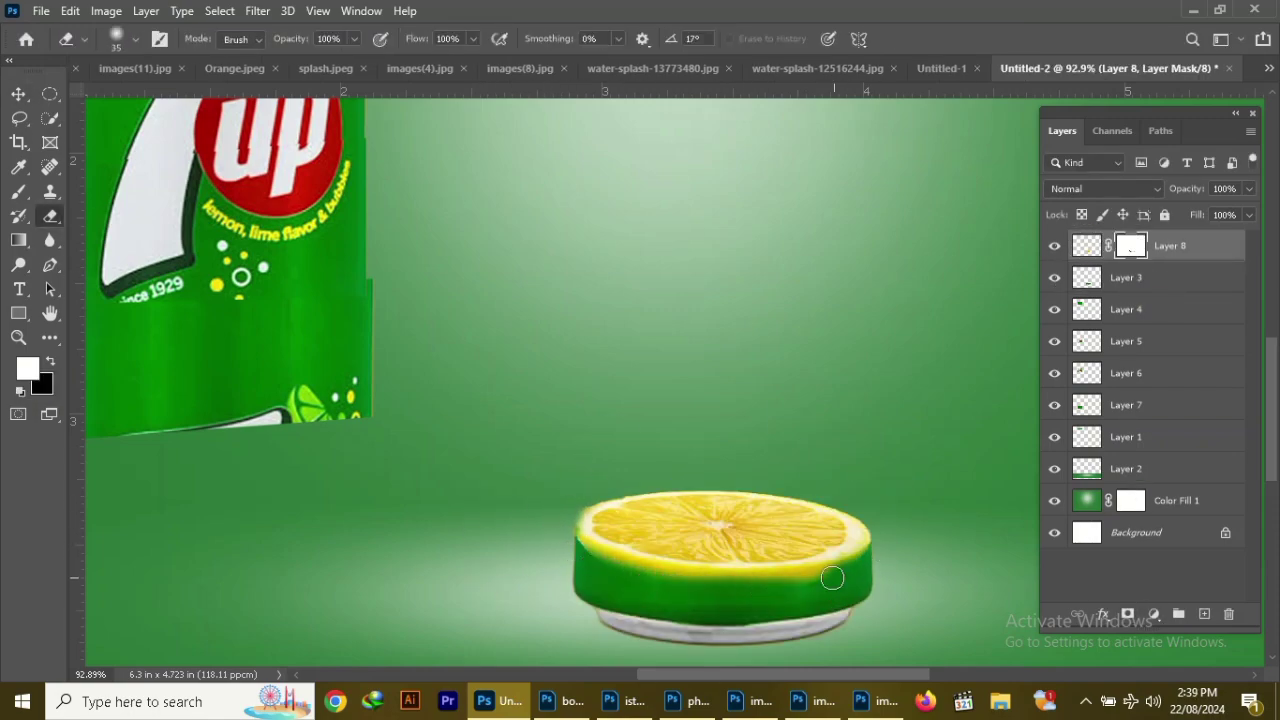
{"action": "key", "text": "ctrl+t"}
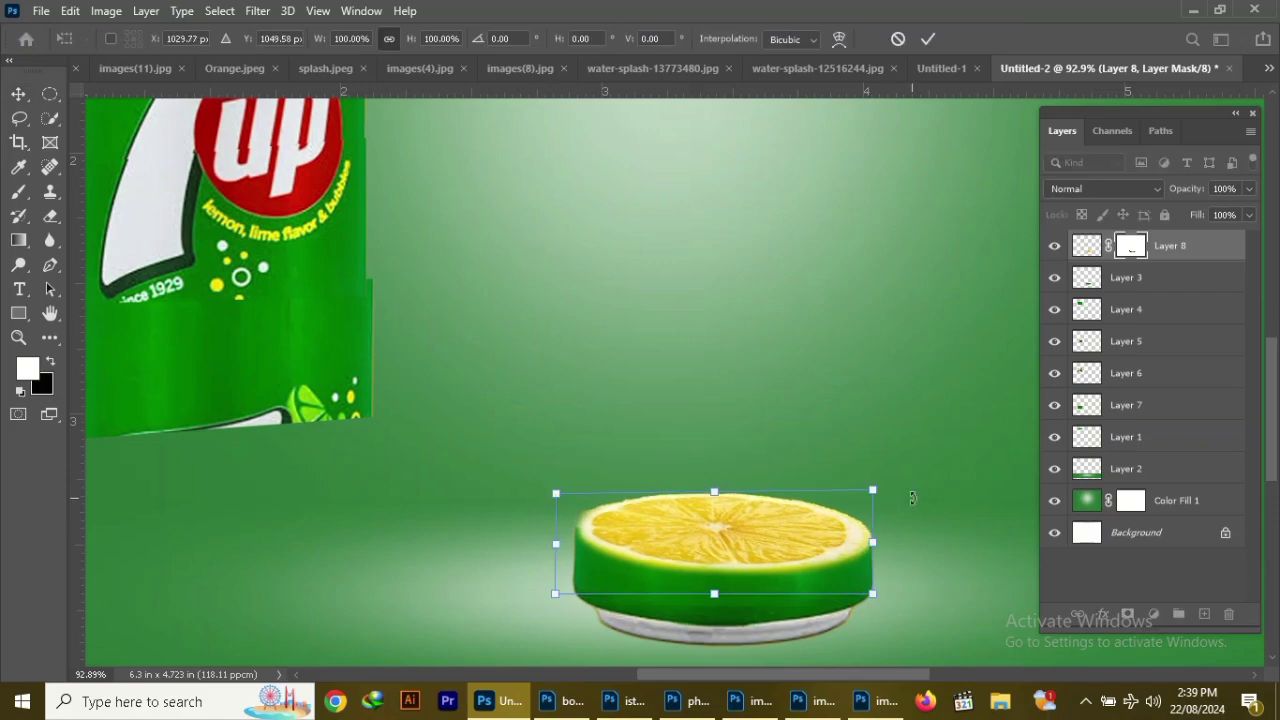
Place an untilted copy of the lemon slice on top of the green label strip
{"action": "key", "text": "Return"}
{"action": "left_click_drag", "start_coordinate": [214, 390], "coordinate": [682, 460]}
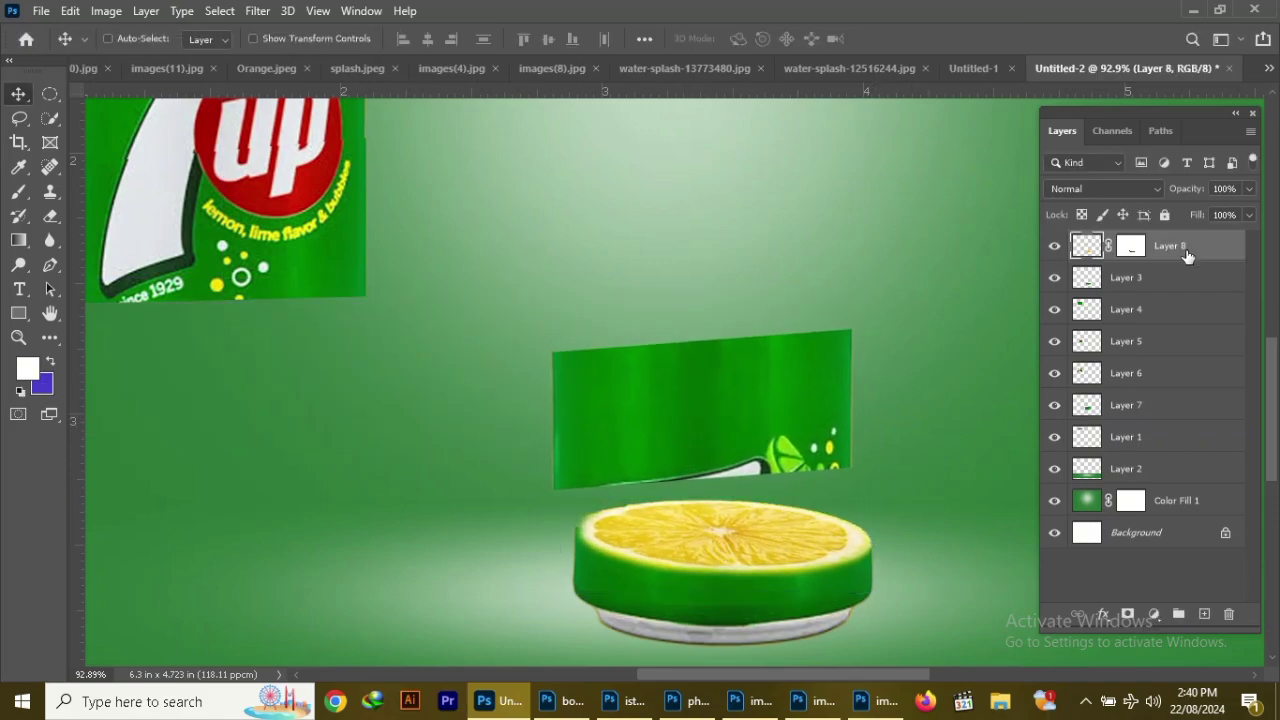
{"action": "left_click_drag", "start_coordinate": [1187, 257], "coordinate": [1190, 406]}
{"action": "mouse_move", "coordinate": [720, 530]}
{"action": "left_mouse_down"}
{"action": "mouse_move", "coordinate": [750, 320]}
{"action": "mouse_move", "coordinate": [696, 345]}
{"action": "left_mouse_up"}
{"action": "key", "text": "ctrl+t"}
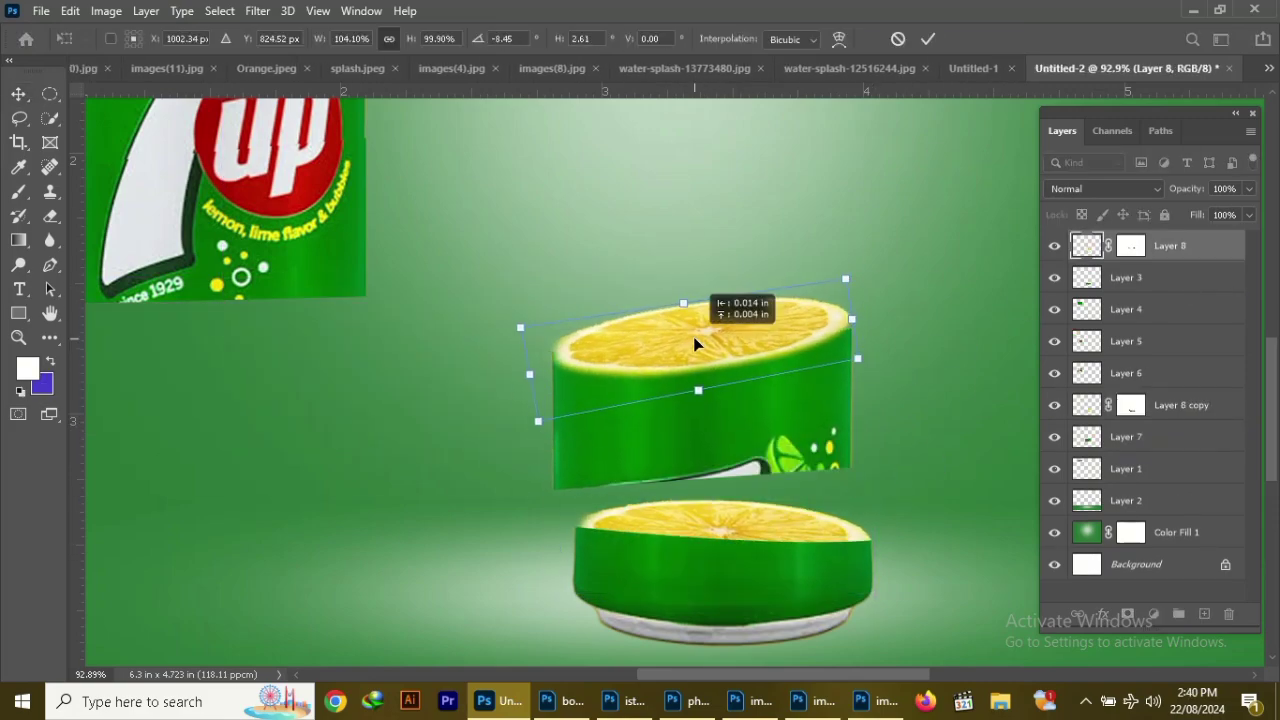
{"action": "key", "text": "Escape"}
{"action": "key", "text": "ctrl+t"}
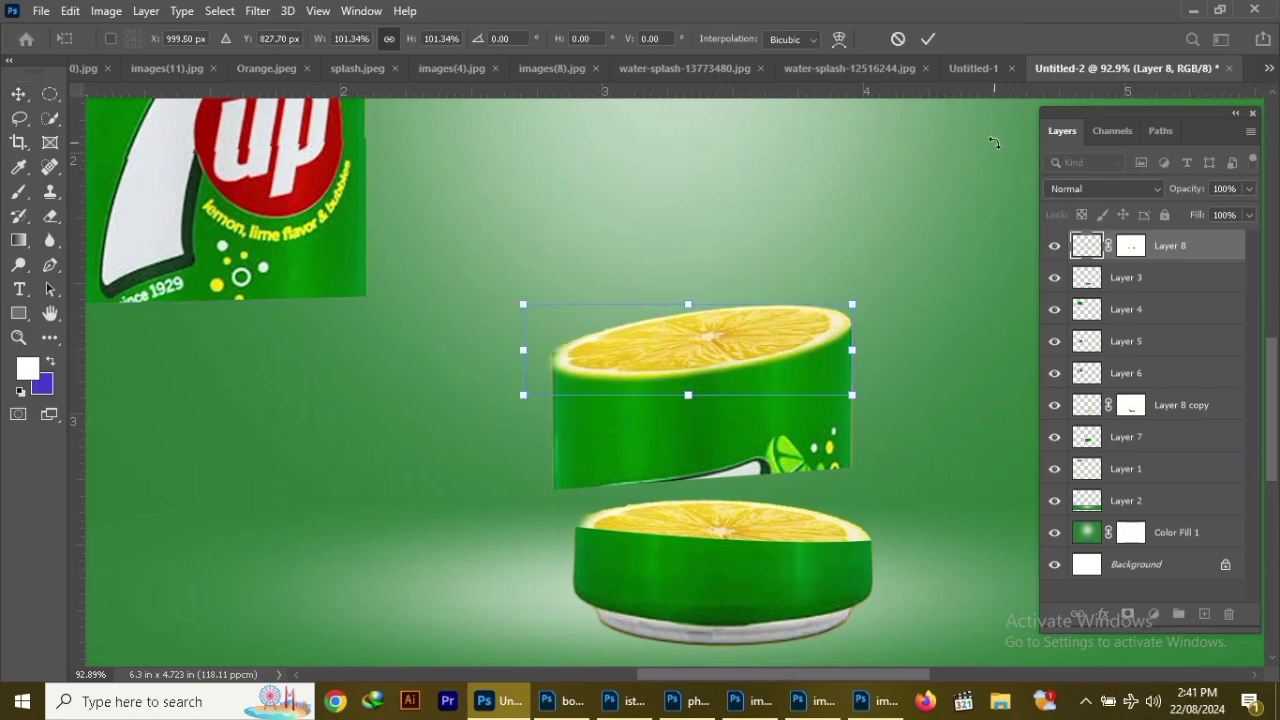
{"action": "key", "text": "Return"}
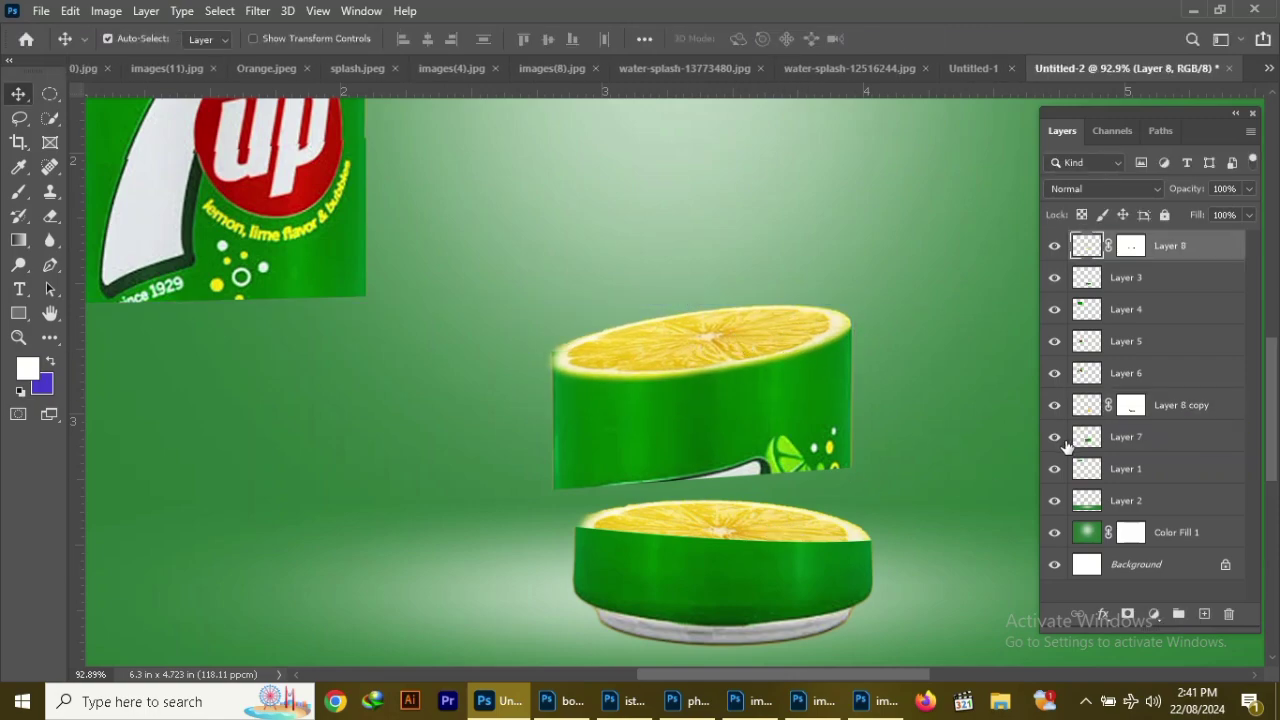
Reorder the lemon tops and merge each with its can piece into layers 1 and 2
{"action": "left_click", "coordinate": [1108, 450]}
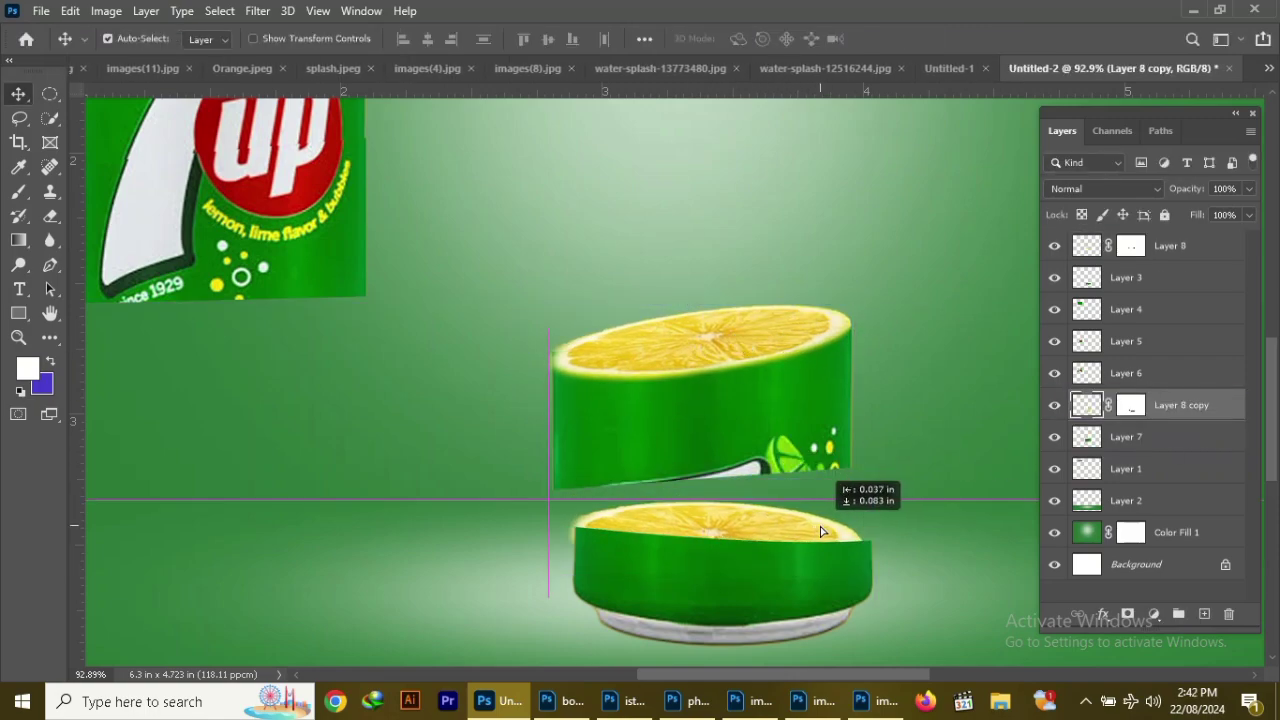
{"action": "left_click", "coordinate": [1054, 245]}
{"action": "left_click", "coordinate": [1056, 247]}
{"action": "left_click", "coordinate": [1055, 406]}
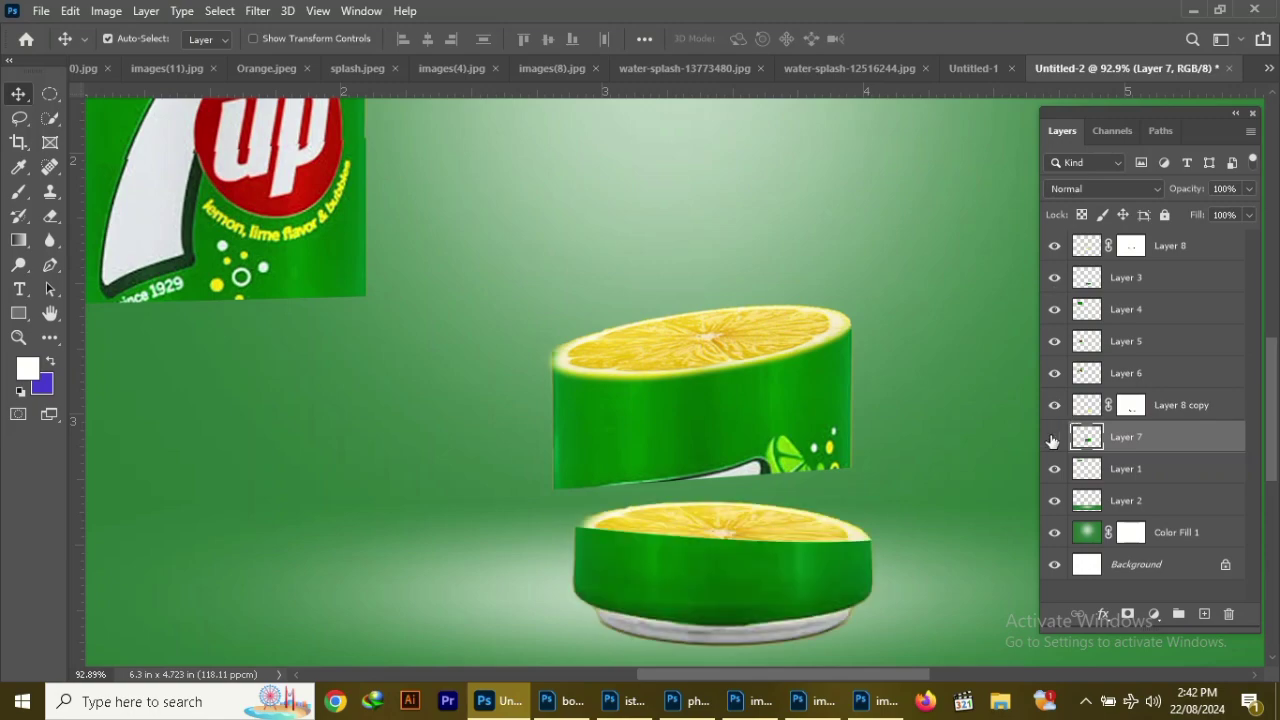
{"action": "left_click_drag", "start_coordinate": [1166, 264], "coordinate": [1166, 272]}
{"action": "key", "text": "ctrl+t"}
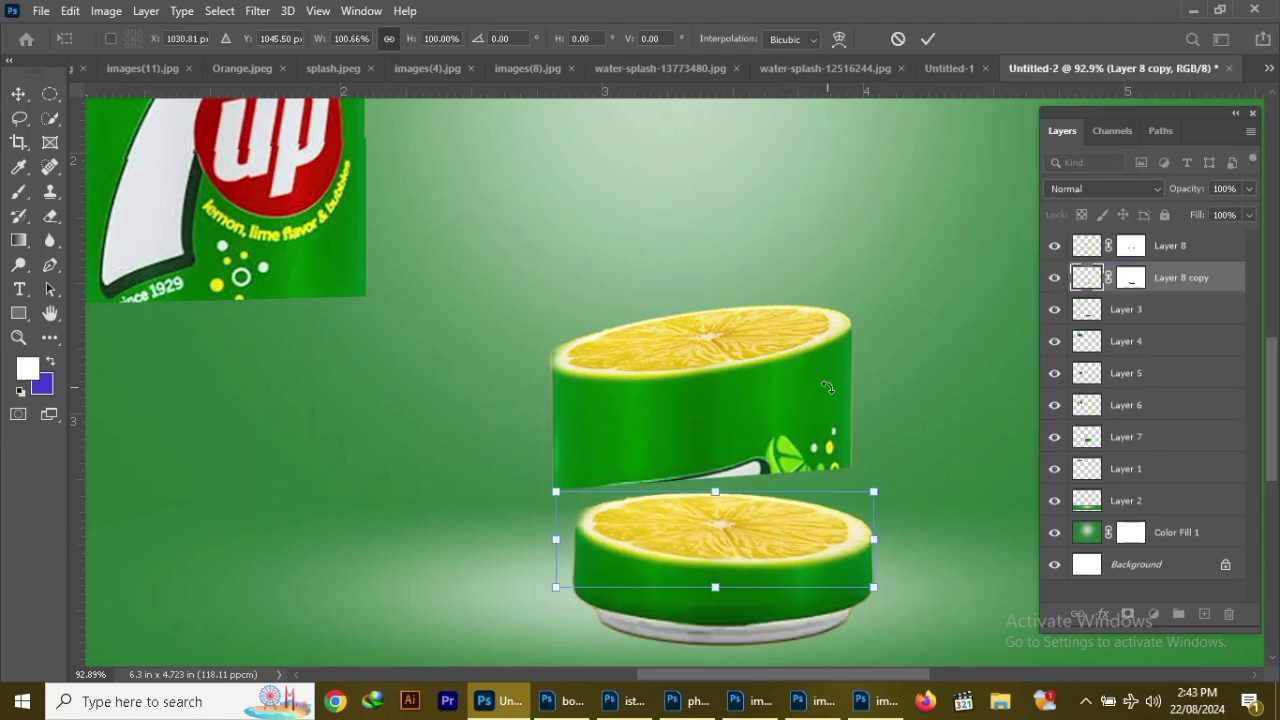
{"action": "key", "text": "Return"}
{"action": "left_click", "coordinate": [1126, 437]}
{"action": "left_click", "coordinate": [1133, 247], "text": "ctrl"}
{"action": "key", "text": "ctrl+e"}
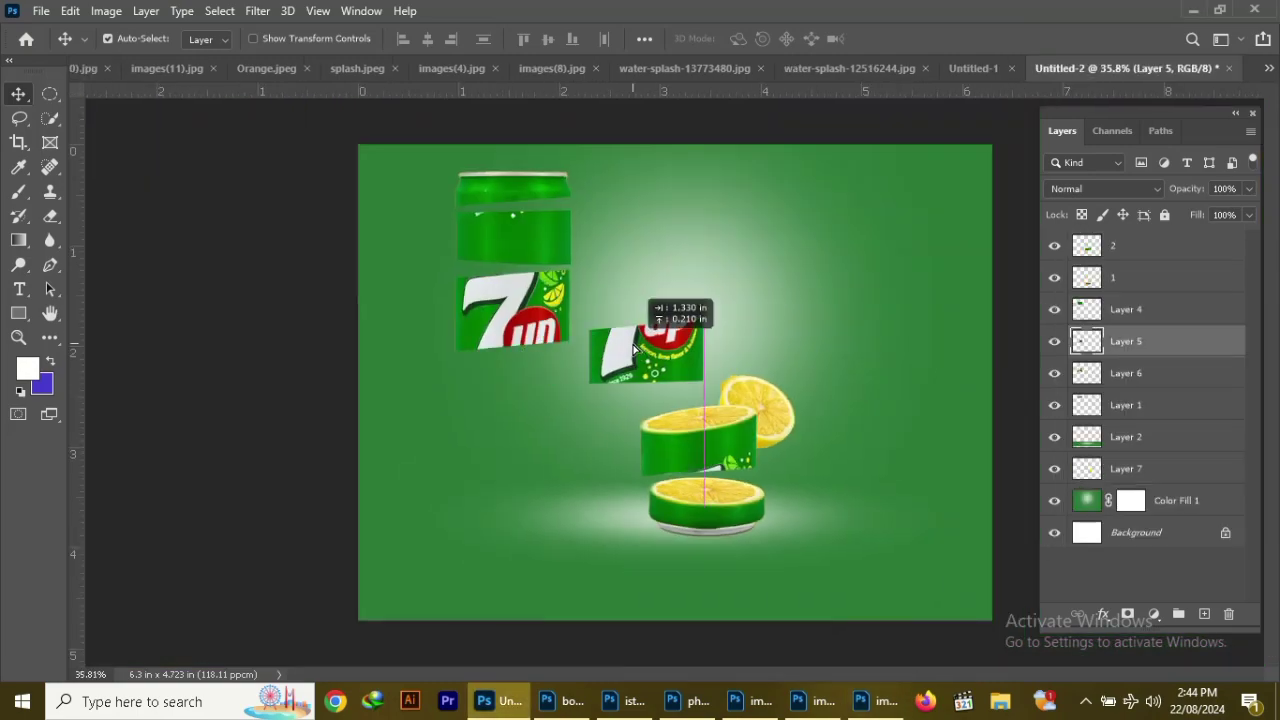
Skew a lemon slice onto the logo piece and mask its lower edge to reveal the can
{"action": "left_click", "coordinate": [760, 405]}
{"action": "key", "text": "ctrl+]"}
{"action": "key", "text": "ctrl+]"}
{"action": "key", "text": "ctrl+]"}
{"action": "mouse_move", "coordinate": [765, 400]}
{"action": "left_mouse_down"}
{"action": "mouse_move", "coordinate": [653, 325]}
{"action": "mouse_move", "coordinate": [635, 290]}
{"action": "mouse_move", "coordinate": [853, 465]}
{"action": "left_mouse_up"}
{"action": "key", "text": "ctrl+t"}
{"action": "scroll", "coordinate": [678, 286], "scroll_direction": "up", "scroll_amount": 5}
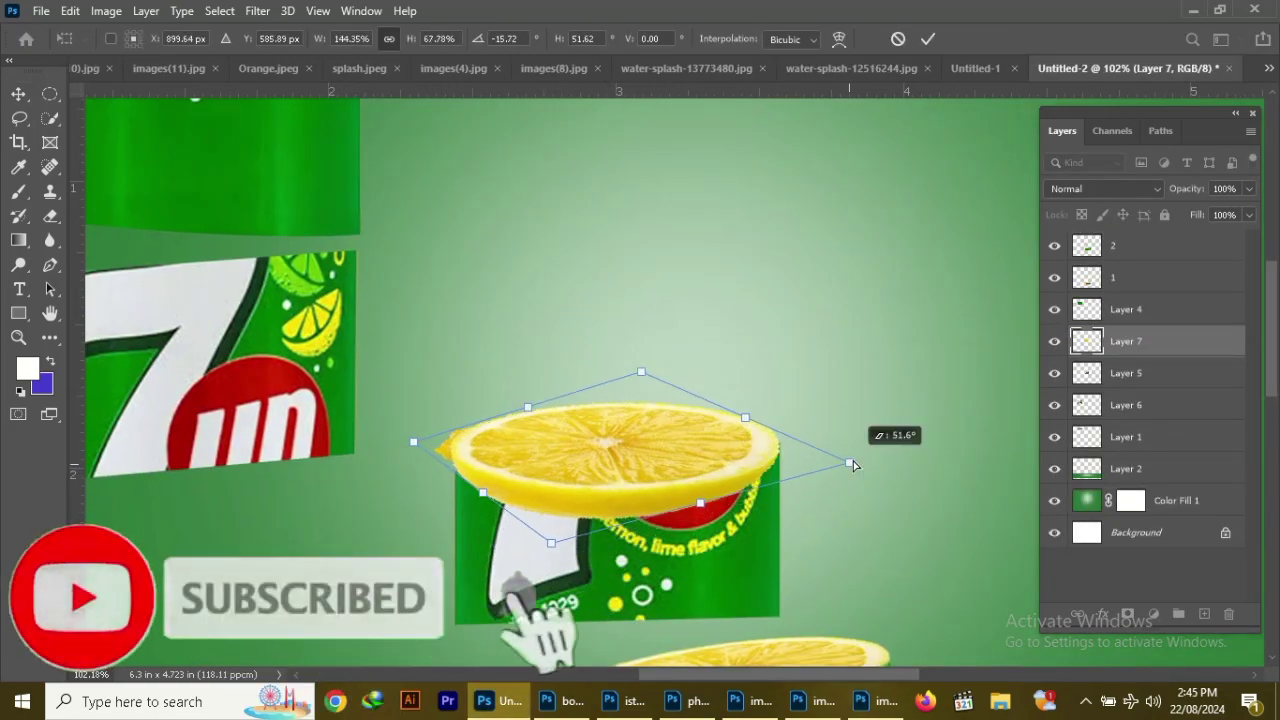
{"action": "key", "text": "Return"}
{"action": "left_click", "coordinate": [1127, 613]}
{"action": "key", "text": "e"}
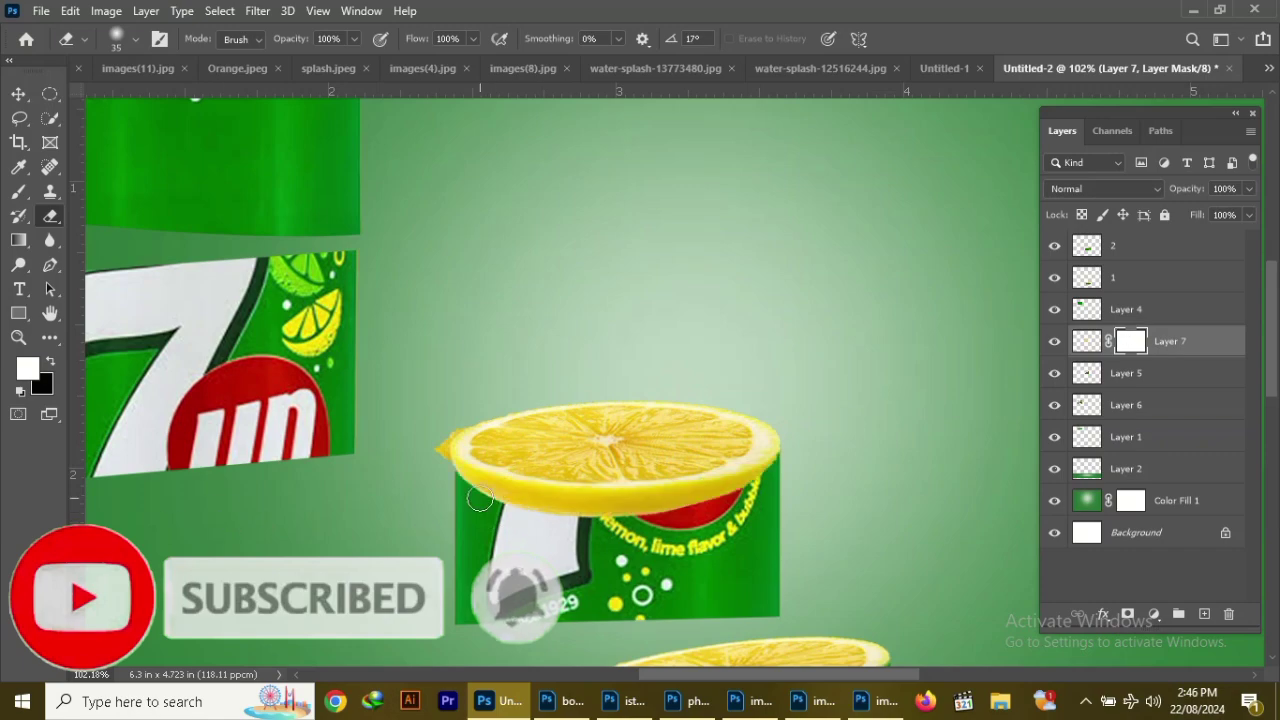
{"action": "left_click_drag", "start_coordinate": [479, 499], "coordinate": [779, 469]}
Duplicate the lemon slice onto the two upper can strips, shifting the green band right
{"action": "key", "text": "ctrl+t"}
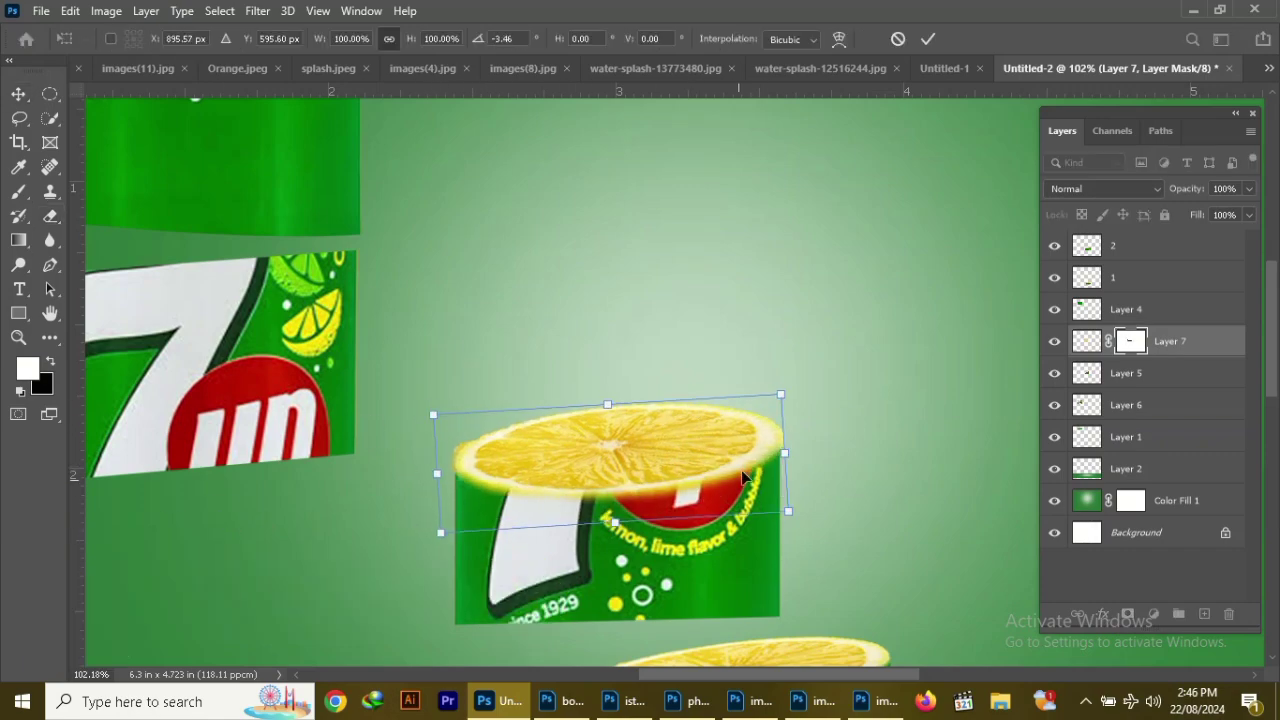
{"action": "key", "text": "Return"}
{"action": "key", "text": "v"}
{"action": "mouse_move", "coordinate": [678, 453]}
{"action": "left_mouse_down"}
{"action": "mouse_move", "coordinate": [740, 432]}
{"action": "mouse_move", "coordinate": [1020, 470]}
{"action": "left_mouse_up"}
{"action": "scroll", "coordinate": [600, 420], "scroll_direction": "down", "scroll_amount": 3}
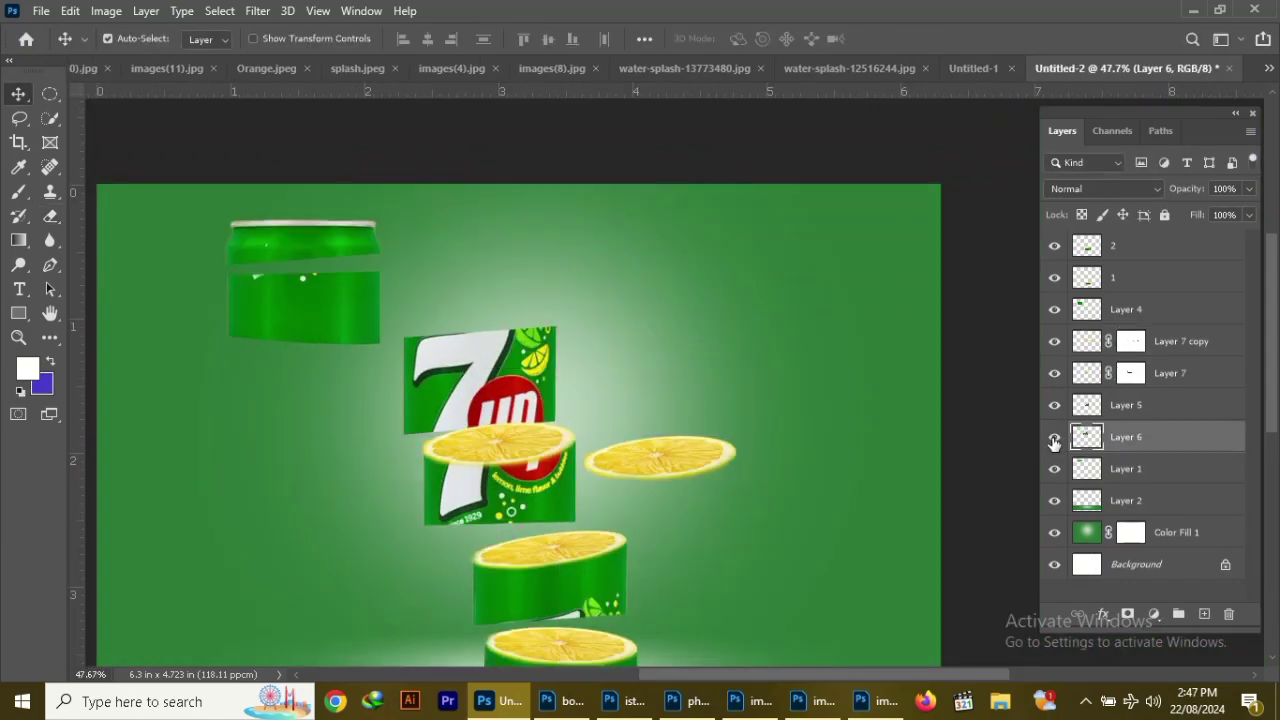
{"action": "mouse_move", "coordinate": [652, 457]}
{"action": "left_mouse_down"}
{"action": "mouse_move", "coordinate": [477, 332]}
{"action": "mouse_move", "coordinate": [509, 300]}
{"action": "left_mouse_up"}
{"action": "scroll", "coordinate": [496, 309], "scroll_direction": "up", "scroll_amount": 3}
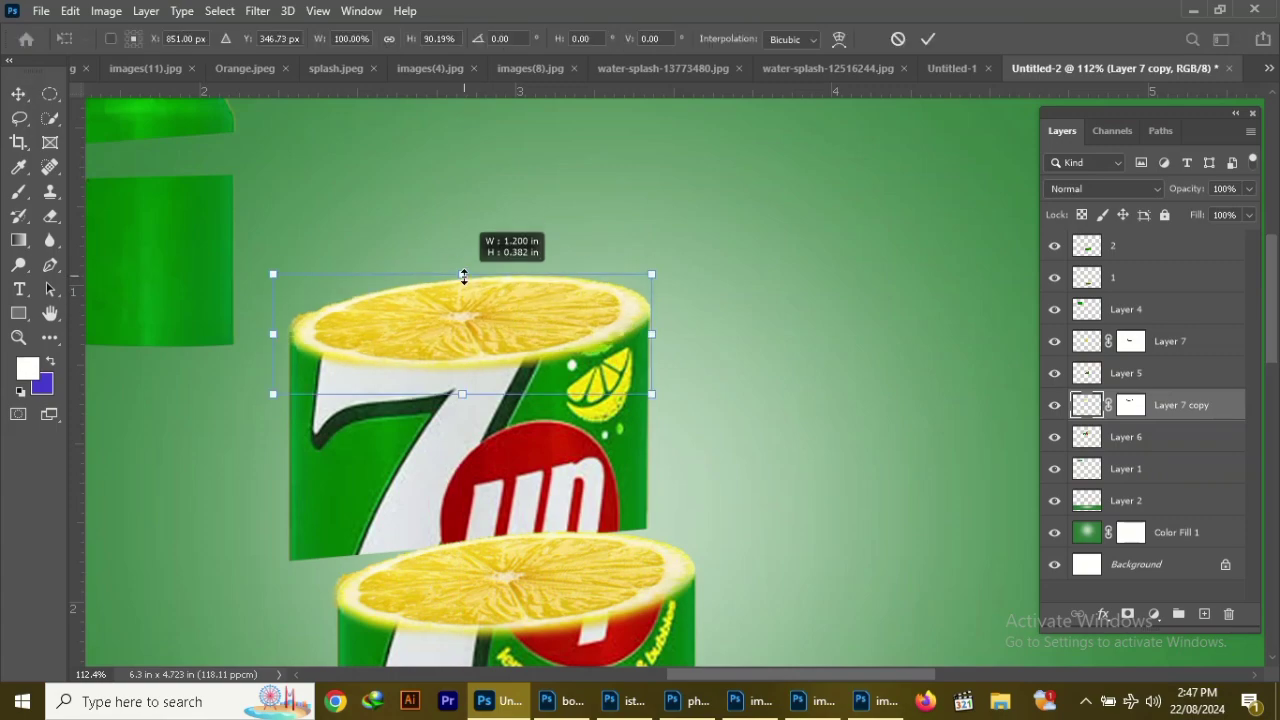
{"action": "left_click_drag", "start_coordinate": [139, 273], "coordinate": [920, 349]}
{"action": "mouse_move", "coordinate": [470, 315]}
{"action": "left_mouse_down"}
{"action": "mouse_move", "coordinate": [913, 245]}
{"action": "mouse_move", "coordinate": [903, 263]}
{"action": "left_mouse_up"}
{"action": "key", "text": "ctrl+t"}
Merge the two lemon slices into their can segments and rename the merged layer '3'
{"action": "key", "text": "ctrl+0"}
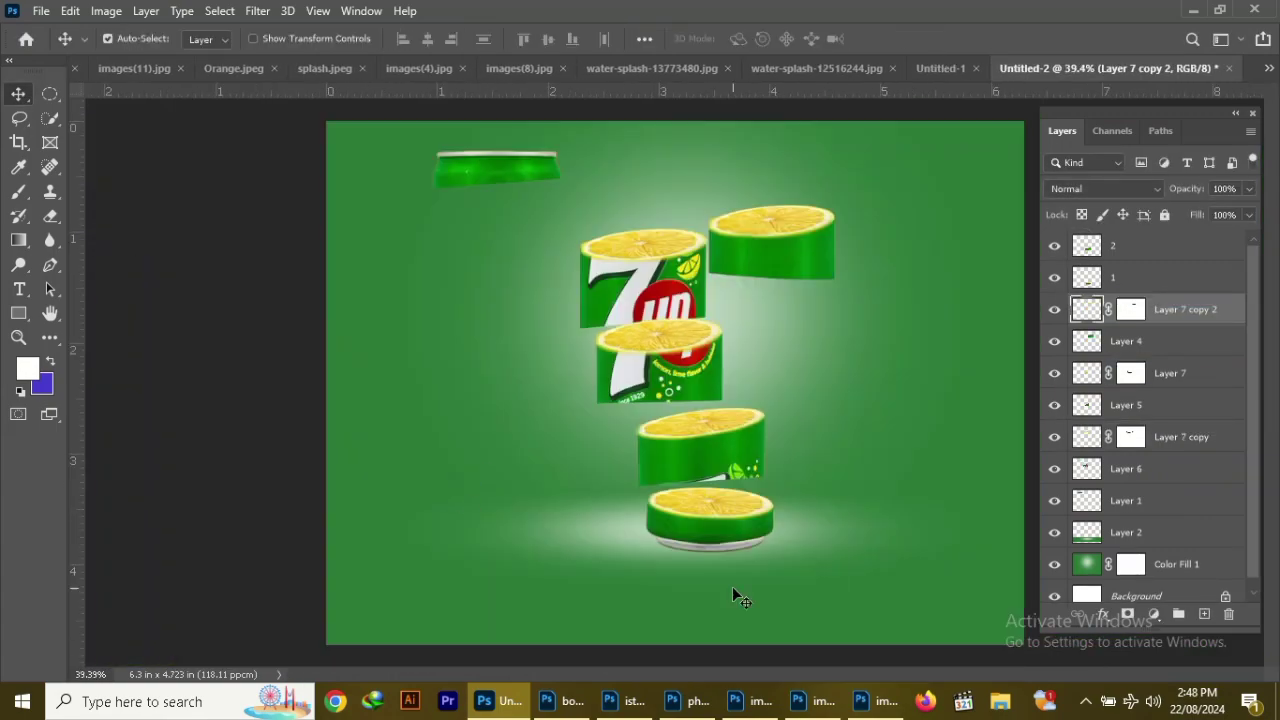
{"action": "left_click", "coordinate": [1160, 367]}
{"action": "key", "text": "ctrl+e"}
{"action": "double_click", "coordinate": [1113, 341]}
{"action": "type", "text": "3"}
{"action": "left_click", "coordinate": [1128, 374]}
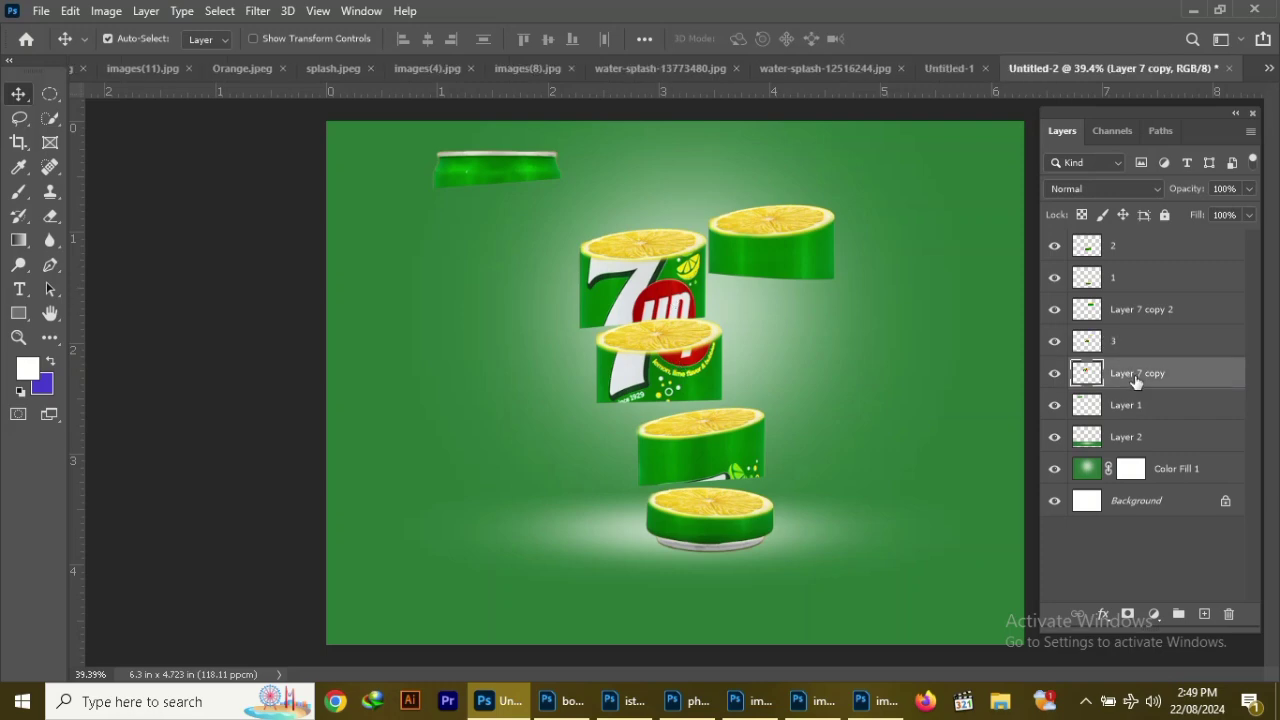
{"action": "key", "text": "ctrl+e"}
{"action": "left_click", "coordinate": [1170, 328]}
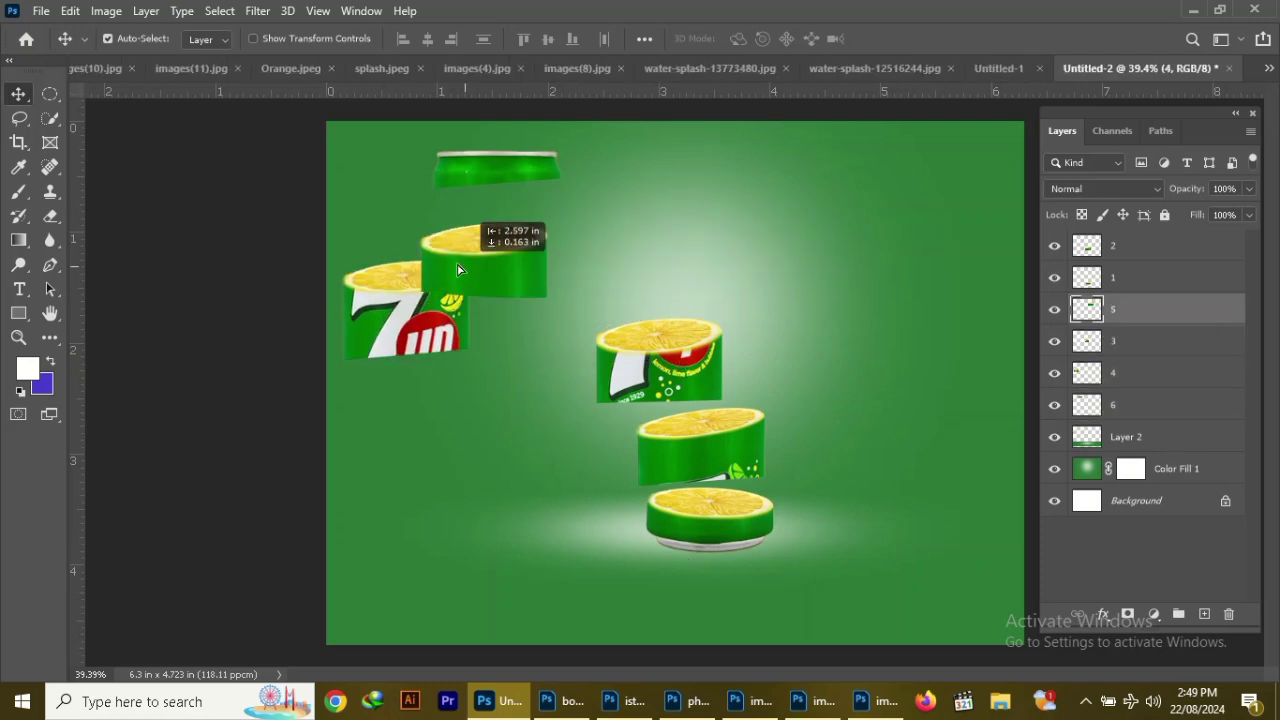
Tilt the bottom lemon segment, rotate the 7up label segment and reposition the lemon slices
{"action": "left_click_drag", "start_coordinate": [712, 536], "coordinate": [700, 530]}
{"action": "left_click_drag", "start_coordinate": [497, 407], "coordinate": [652, 415]}
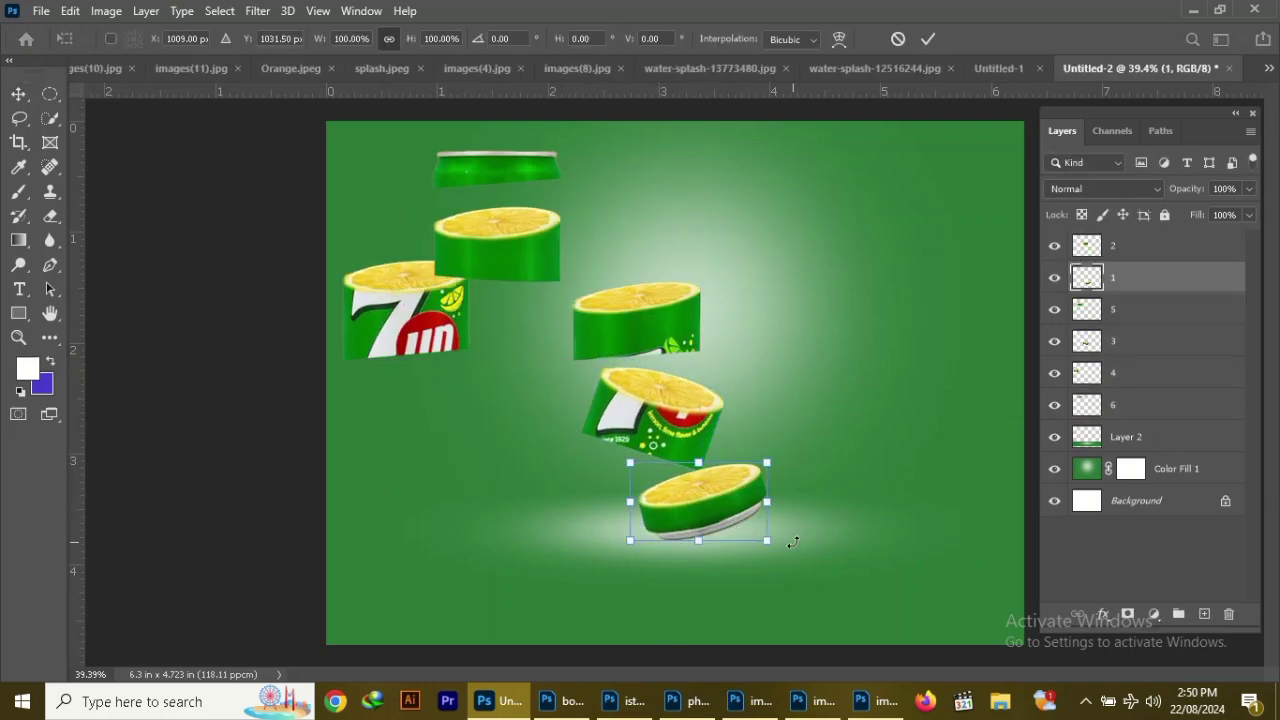
{"action": "key", "text": "ctrl+t"}
{"action": "left_click_drag", "start_coordinate": [728, 372], "coordinate": [740, 395]}
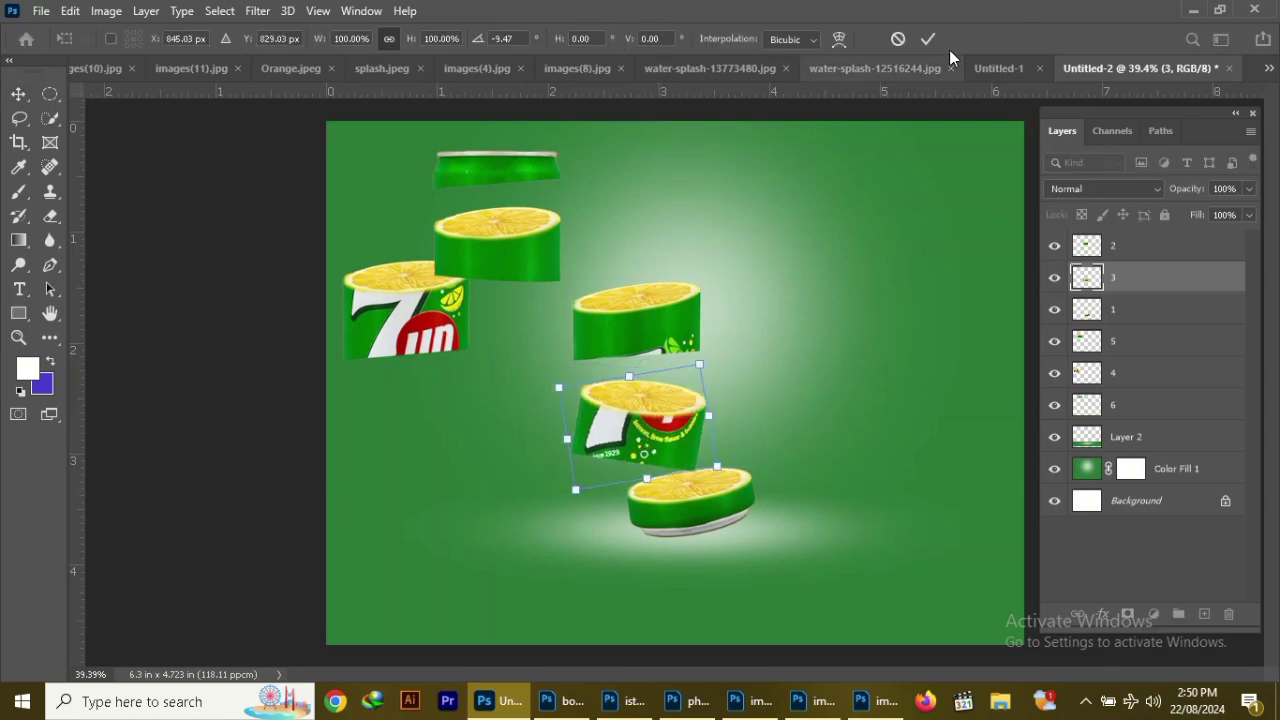
{"action": "key", "text": "Return"}
{"action": "mouse_move", "coordinate": [665, 329]}
{"action": "left_mouse_down"}
{"action": "mouse_move", "coordinate": [623, 351]}
{"action": "mouse_move", "coordinate": [694, 280]}
{"action": "left_mouse_up"}
{"action": "left_click_drag", "start_coordinate": [640, 430], "coordinate": [760, 280]}
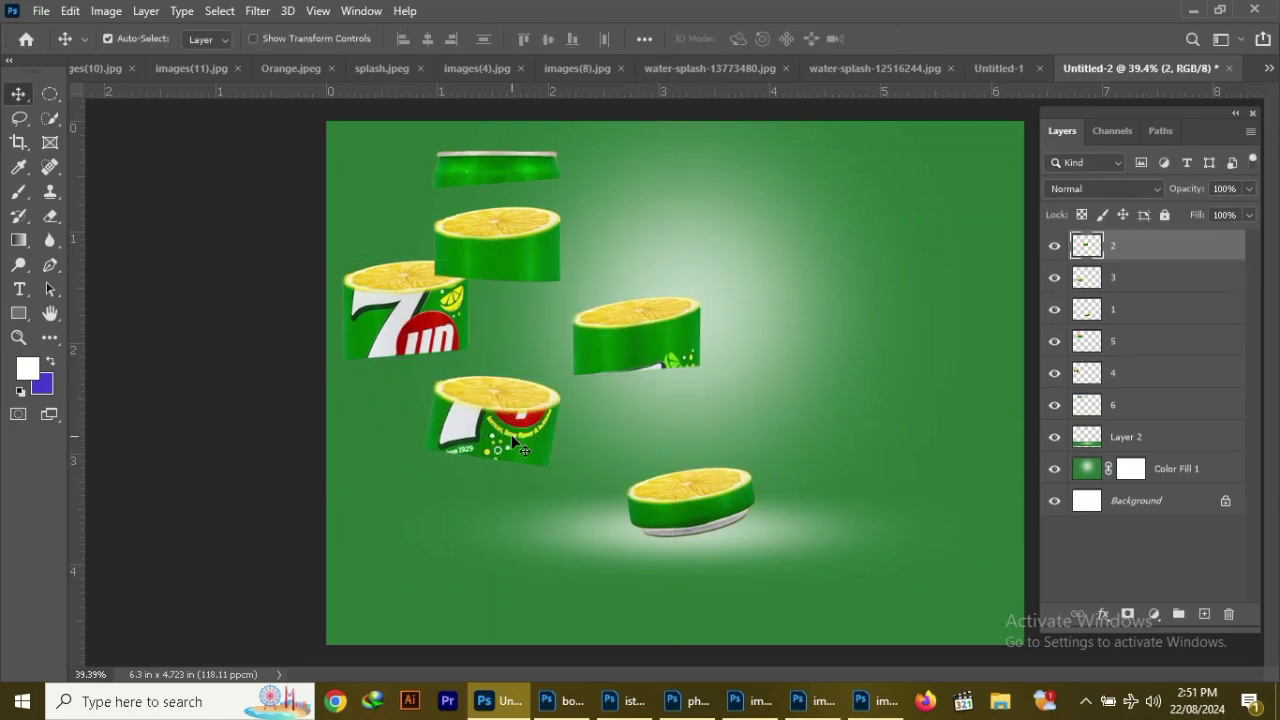
{"action": "mouse_move", "coordinate": [649, 363]}
{"action": "left_mouse_down"}
{"action": "mouse_move", "coordinate": [762, 377]}
{"action": "mouse_move", "coordinate": [654, 390]}
{"action": "left_mouse_up"}
{"action": "left_click", "coordinate": [297, 129]}
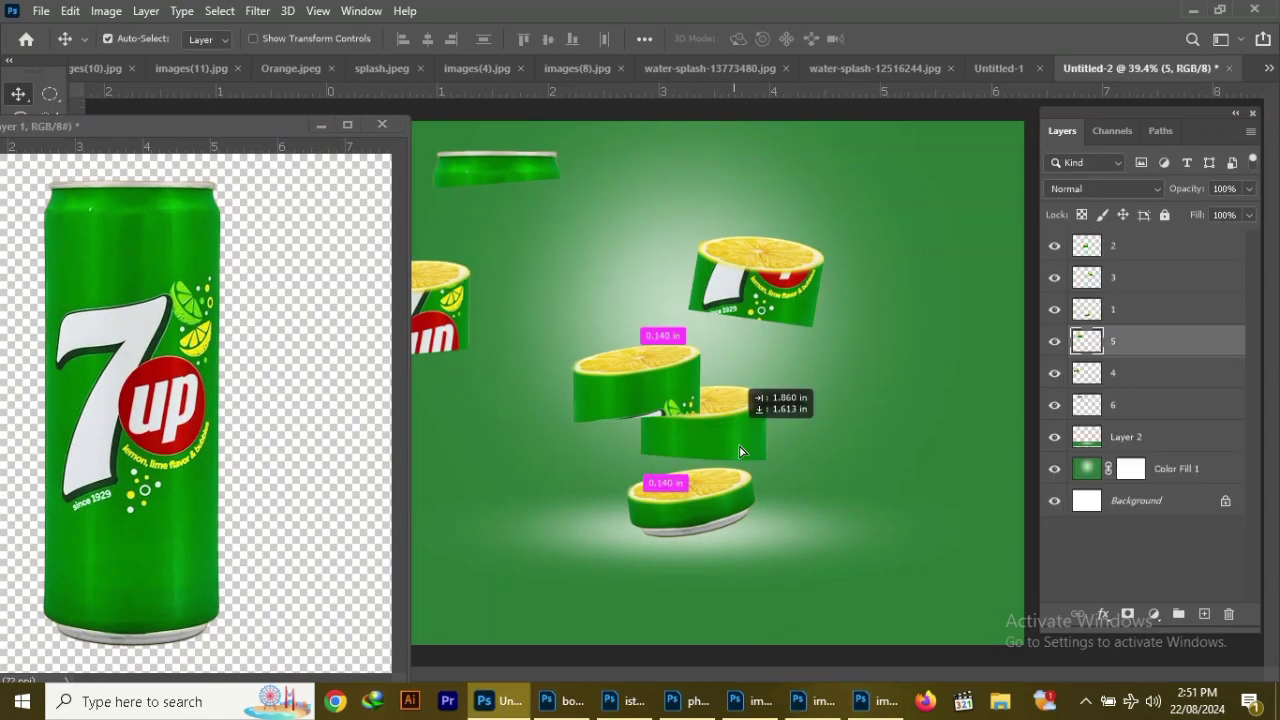
Reorder the segment layers and gather the lemon, red-label and 7up logo segments at the centre
{"action": "left_click_drag", "start_coordinate": [1147, 341], "coordinate": [1147, 309]}
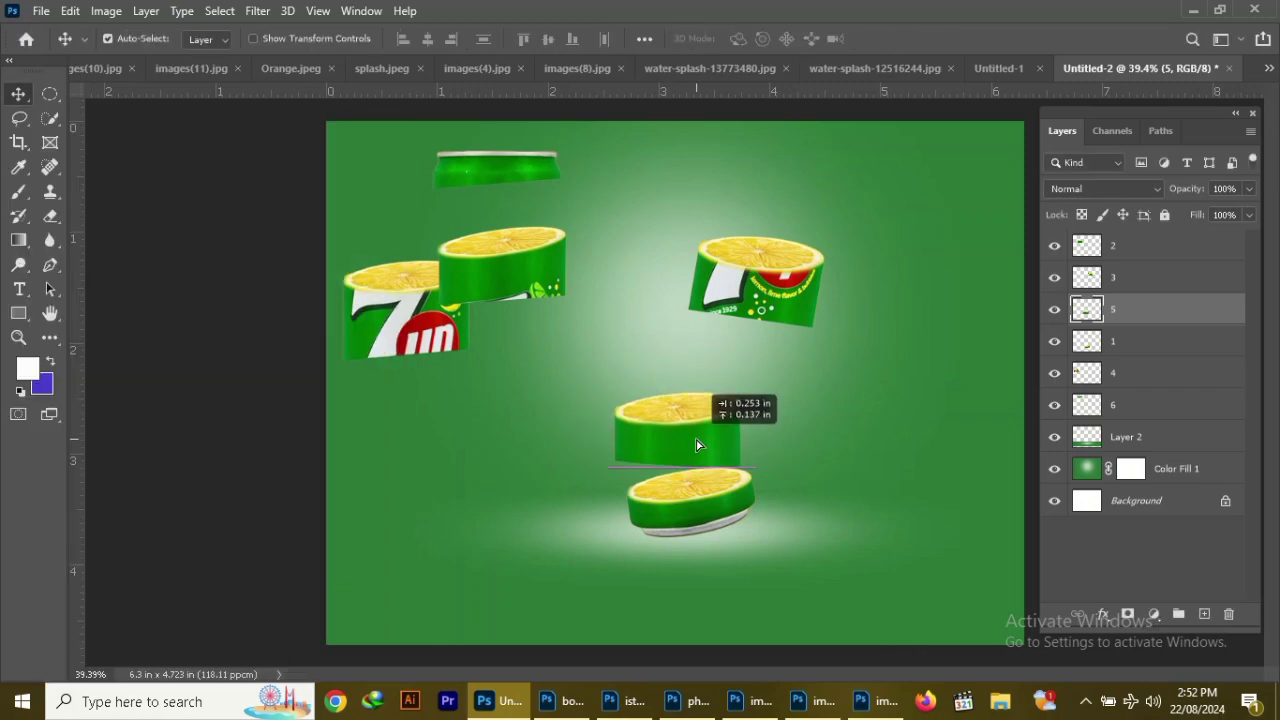
{"action": "left_click_drag", "start_coordinate": [697, 437], "coordinate": [575, 437]}
{"action": "left_click_drag", "start_coordinate": [527, 285], "coordinate": [636, 311]}
{"action": "left_click_drag", "start_coordinate": [540, 410], "coordinate": [620, 200]}
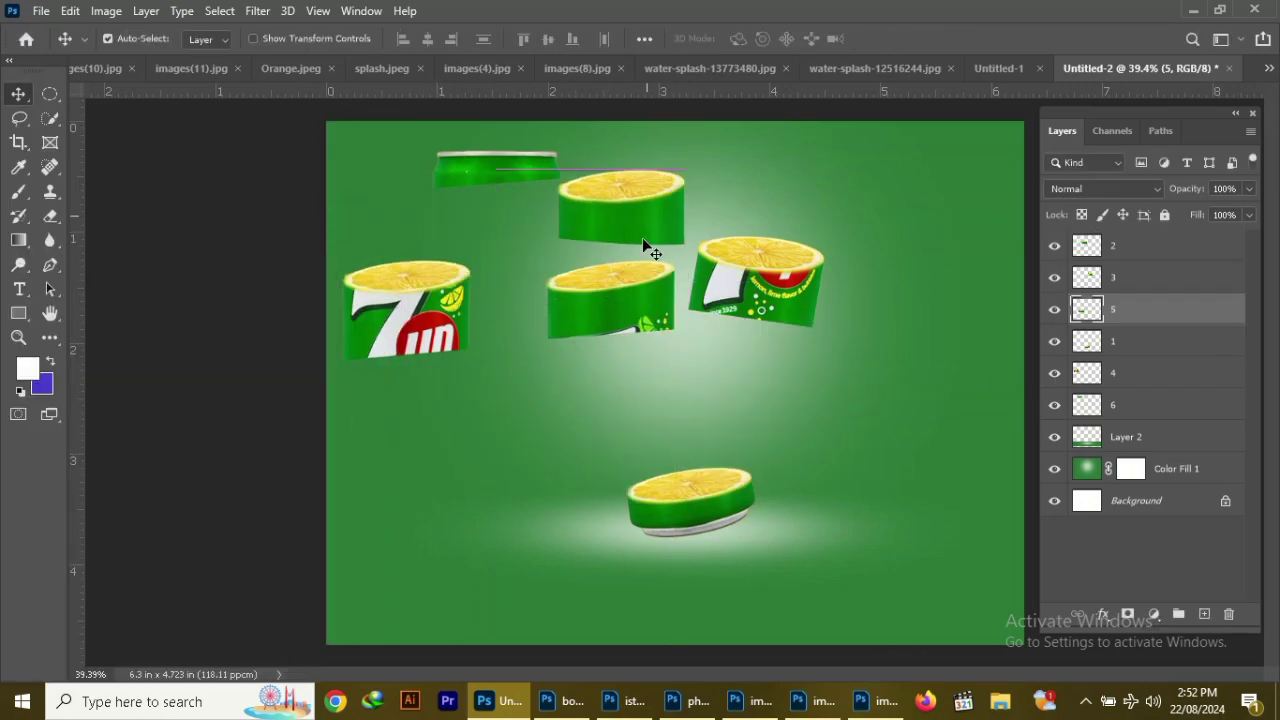
{"action": "left_click_drag", "start_coordinate": [620, 300], "coordinate": [620, 409]}
{"action": "left_click_drag", "start_coordinate": [787, 287], "coordinate": [431, 342]}
{"action": "left_click_drag", "start_coordinate": [610, 400], "coordinate": [400, 395]}
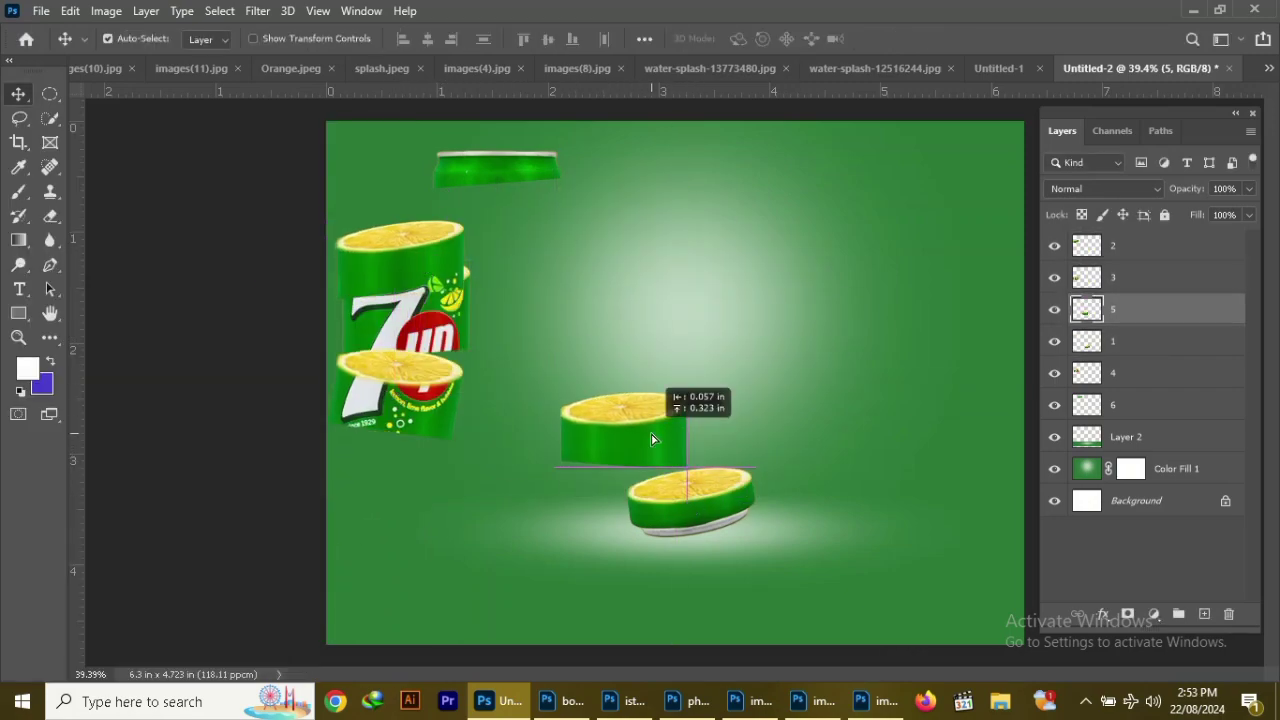
{"action": "left_click_drag", "start_coordinate": [652, 439], "coordinate": [653, 428]}
{"action": "mouse_move", "coordinate": [369, 343]}
{"action": "left_mouse_down"}
{"action": "mouse_move", "coordinate": [671, 299]}
{"action": "mouse_move", "coordinate": [656, 275]}
{"action": "left_mouse_up"}
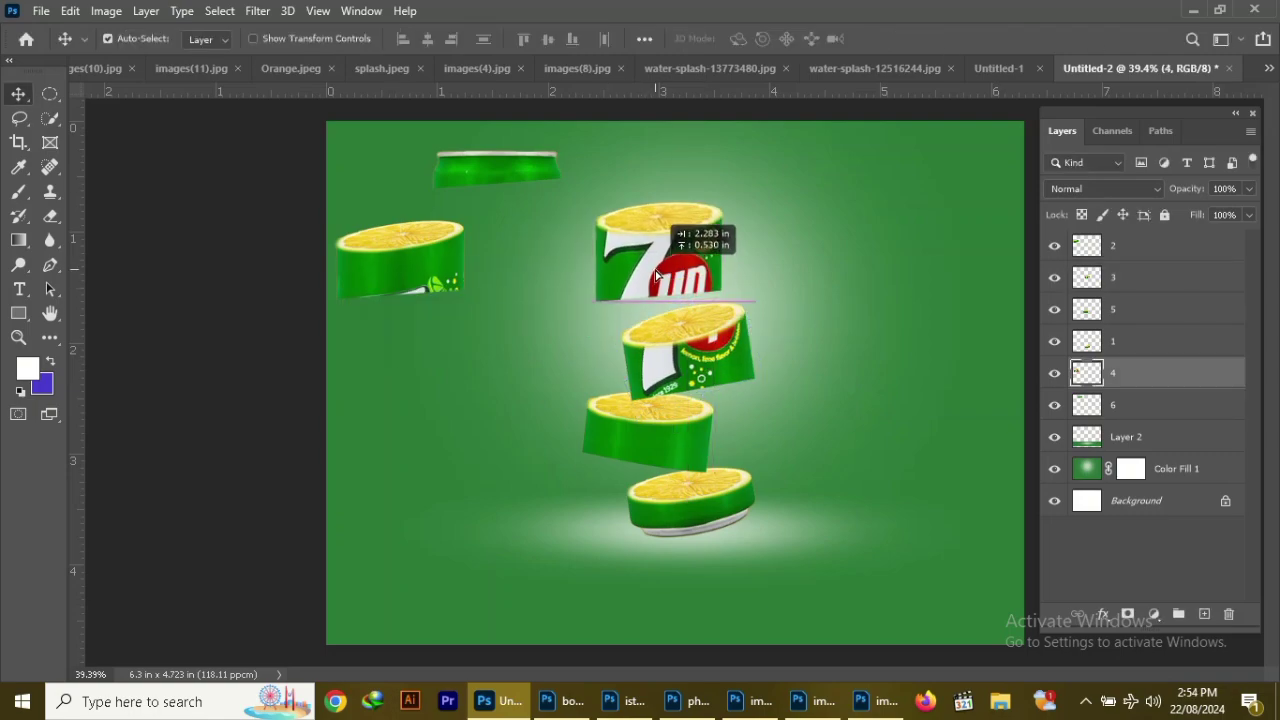
Raise layer 4 and line all the lemon-topped segments up into a vertical stack
{"action": "key", "text": "ctrl+]"}
{"action": "key", "text": "ctrl+]"}
{"action": "key", "text": "ctrl+]"}
{"action": "scroll", "coordinate": [676, 380], "scroll_direction": "down", "scroll_amount": 2}
{"action": "mouse_move", "coordinate": [504, 309]}
{"action": "left_mouse_down"}
{"action": "mouse_move", "coordinate": [702, 257]}
{"action": "mouse_move", "coordinate": [620, 225]}
{"action": "left_mouse_up"}
{"action": "left_click_drag", "start_coordinate": [670, 420], "coordinate": [690, 438]}
{"action": "scroll", "coordinate": [690, 438], "scroll_direction": "up", "scroll_amount": 2}
{"action": "left_click", "coordinate": [712, 207]}
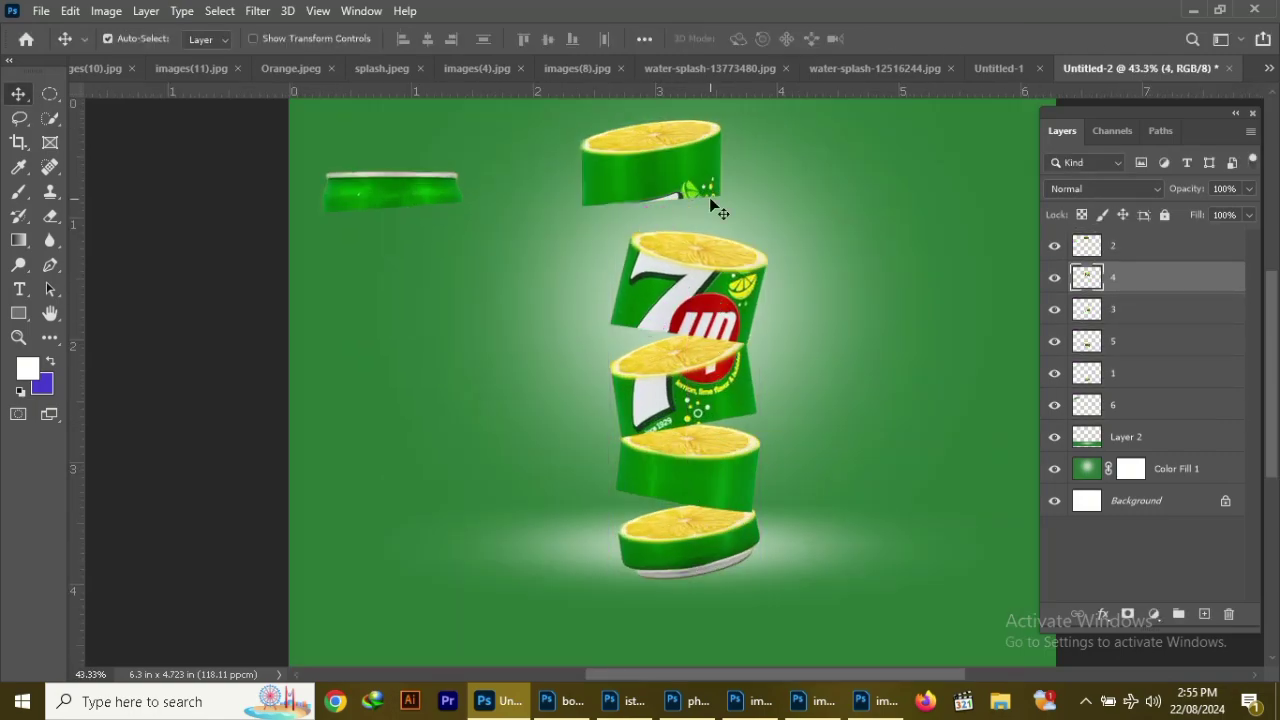
{"action": "left_click_drag", "start_coordinate": [712, 205], "coordinate": [760, 248]}
Move the green can lid to the top of the stack and tilt it to match
{"action": "left_click_drag", "start_coordinate": [458, 182], "coordinate": [652, 118]}
{"action": "key", "text": "ctrl+]"}
{"action": "key", "text": "ctrl+t"}
{"action": "left_click_drag", "start_coordinate": [775, 140], "coordinate": [737, 160]}
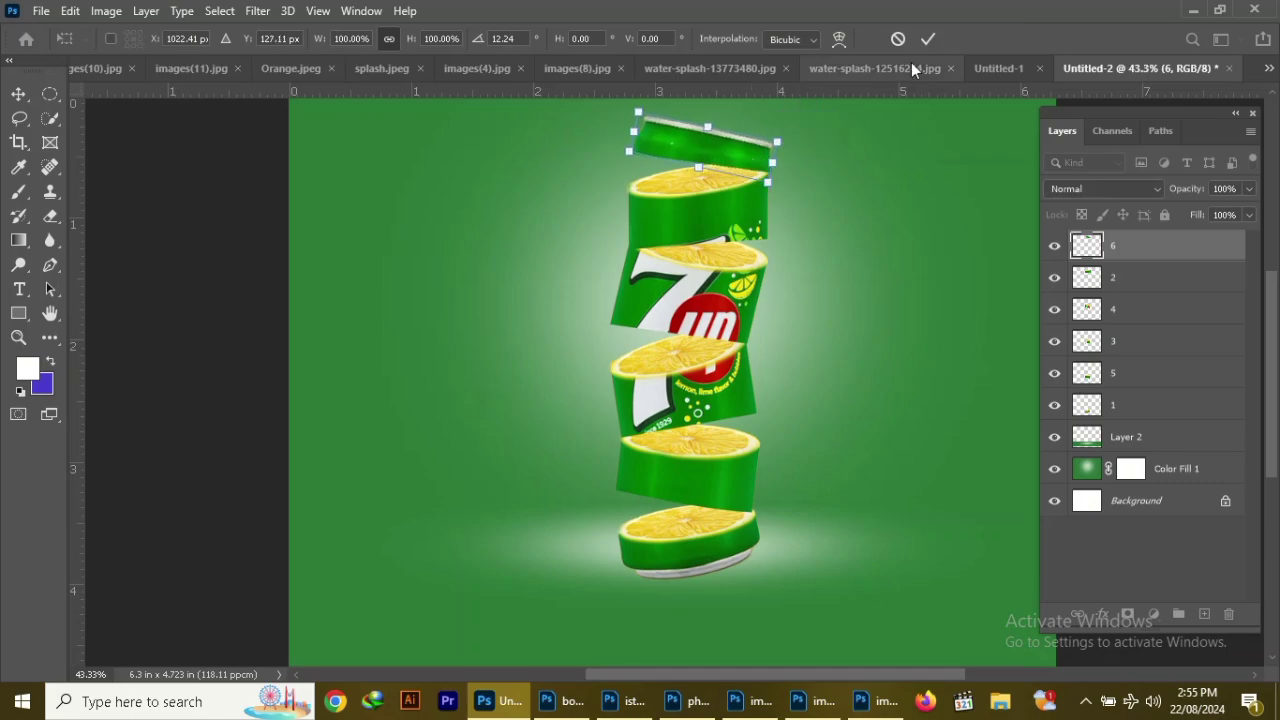
{"action": "key", "text": "Return"}
Copy the entire water splash image from its document
{"action": "left_click", "coordinate": [291, 68]}
{"action": "left_click", "coordinate": [770, 68]}
{"action": "left_click", "coordinate": [1100, 68]}
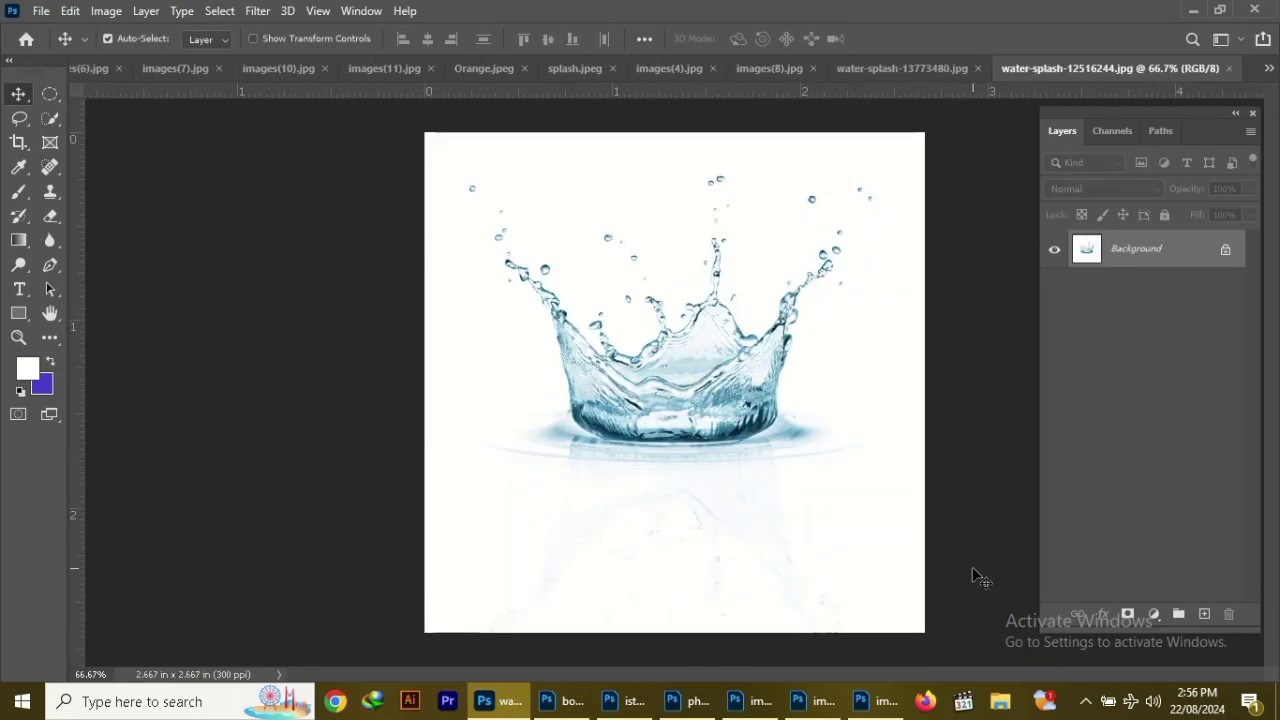
{"action": "key", "text": "ctrl+a"}
{"action": "key", "text": "ctrl+c"}
Add a Color Fill layer and paste the splash into its mask, inverted
{"action": "left_click", "coordinate": [1154, 614]}
{"action": "left_click", "coordinate": [1165, 286]}
{"action": "left_click", "coordinate": [1131, 249], "text": "alt"}
{"action": "key", "text": "ctrl+v"}
{"action": "key", "text": "ctrl+i"}
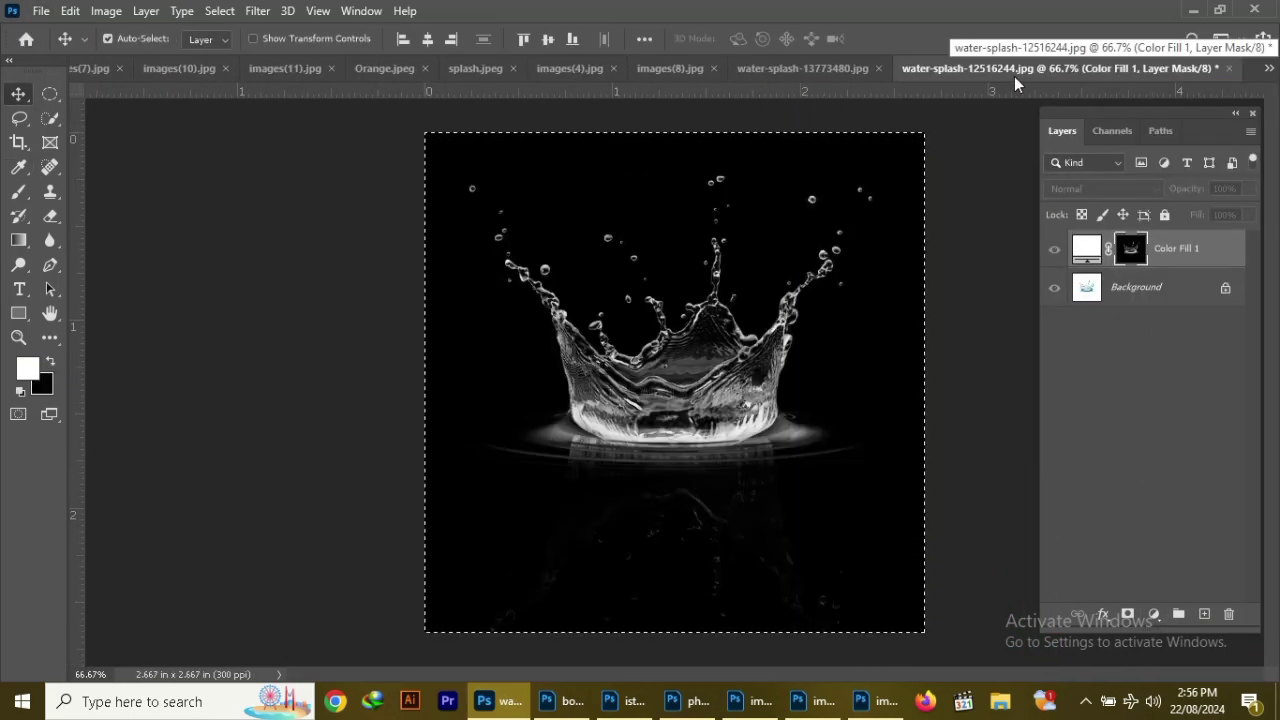
Bring the splash into the can composition as Linear Dodge (Add), widened at the stack's base
{"action": "left_click_drag", "start_coordinate": [1014, 68], "coordinate": [865, 158]}
{"action": "left_click", "coordinate": [1105, 188]}
{"action": "left_click", "coordinate": [1085, 371]}
{"action": "key", "text": "ctrl+t"}
{"action": "mouse_move", "coordinate": [739, 343]}
{"action": "left_mouse_down"}
{"action": "mouse_move", "coordinate": [707, 397]}
{"action": "mouse_move", "coordinate": [702, 486]}
{"action": "left_mouse_up"}
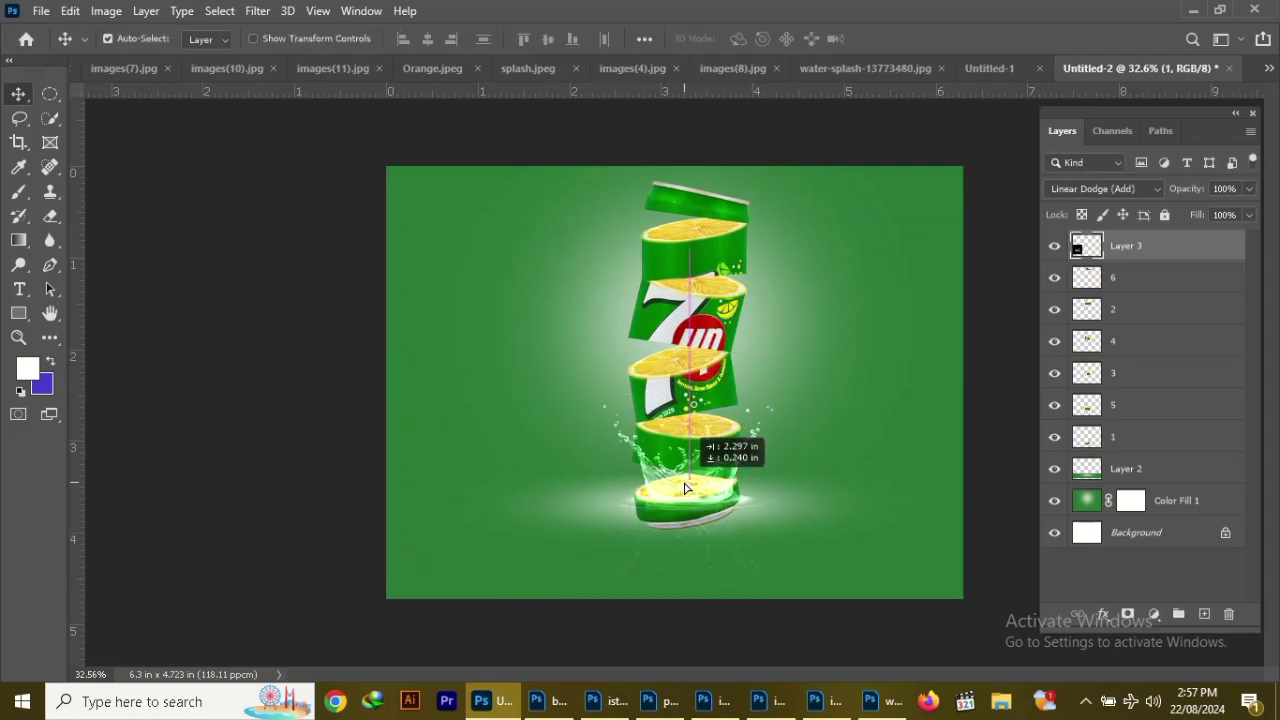
{"action": "left_click_drag", "start_coordinate": [790, 500], "coordinate": [817, 500]}
Hide the water splash and drag the lemon juice image onto the can stack
{"action": "key", "text": "Return"}
{"action": "left_click", "coordinate": [1054, 405]}
{"action": "left_click", "coordinate": [606, 68]}
{"action": "left_click_drag", "start_coordinate": [671, 380], "coordinate": [714, 275]}
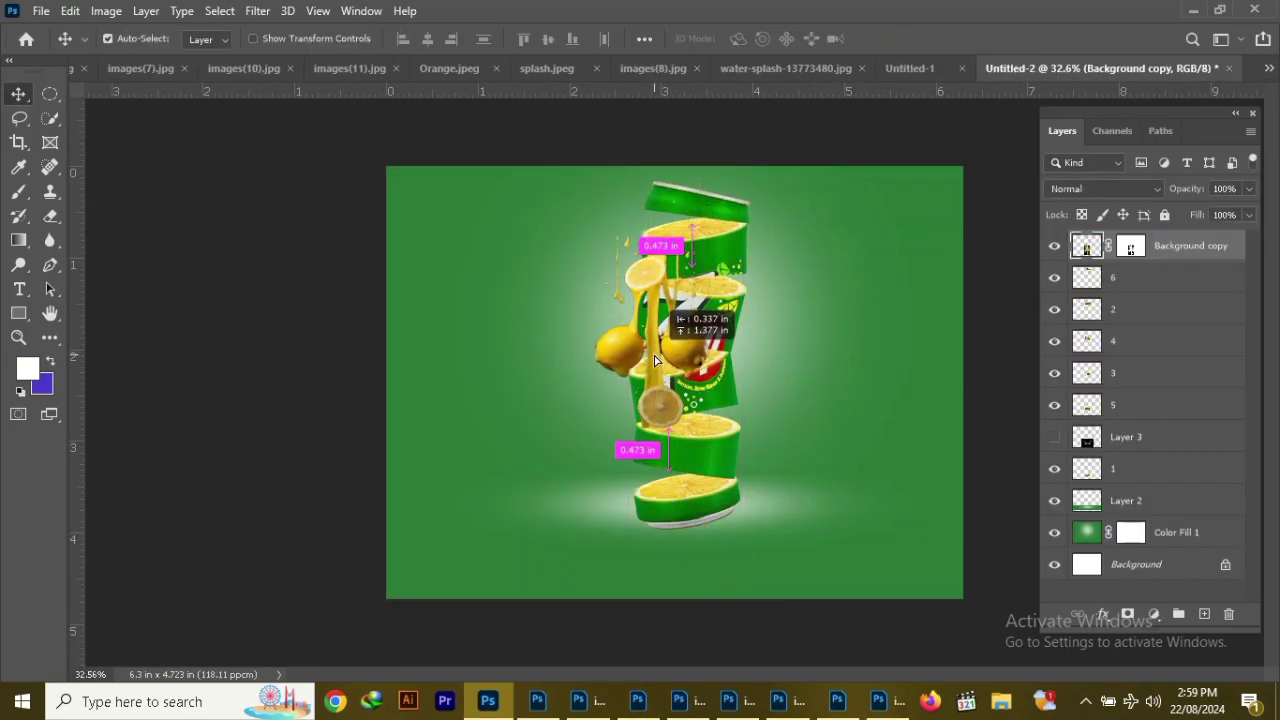
{"action": "left_click_drag", "start_coordinate": [714, 275], "coordinate": [452, 325]}
{"action": "left_click_drag", "start_coordinate": [709, 467], "coordinate": [676, 467]}
{"action": "left_click_drag", "start_coordinate": [452, 330], "coordinate": [700, 300]}
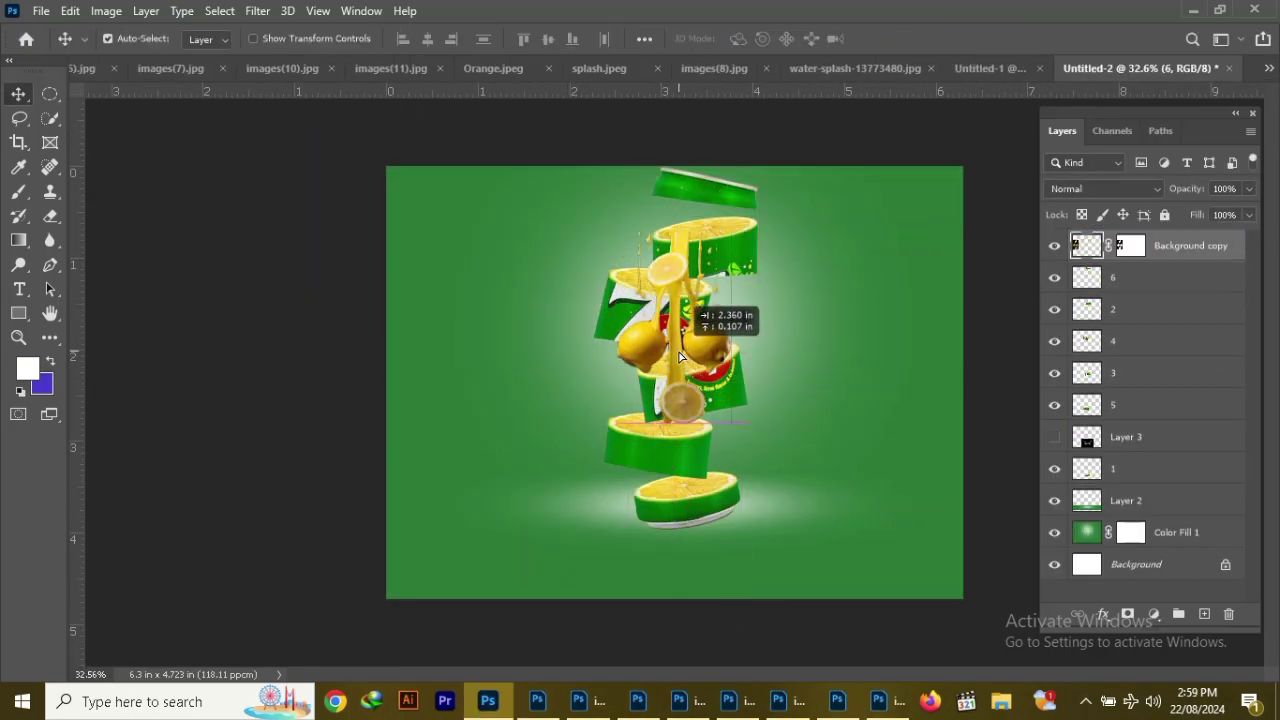
{"action": "scroll", "coordinate": [700, 300], "scroll_direction": "up", "scroll_amount": 3}
{"action": "mouse_move", "coordinate": [675, 249]}
{"action": "left_mouse_down"}
{"action": "mouse_move", "coordinate": [668, 170]}
{"action": "mouse_move", "coordinate": [656, 236]}
{"action": "left_mouse_up"}
Scale the lemon juice layer and erase the loose lemons around it
{"action": "key", "text": "ctrl+t"}
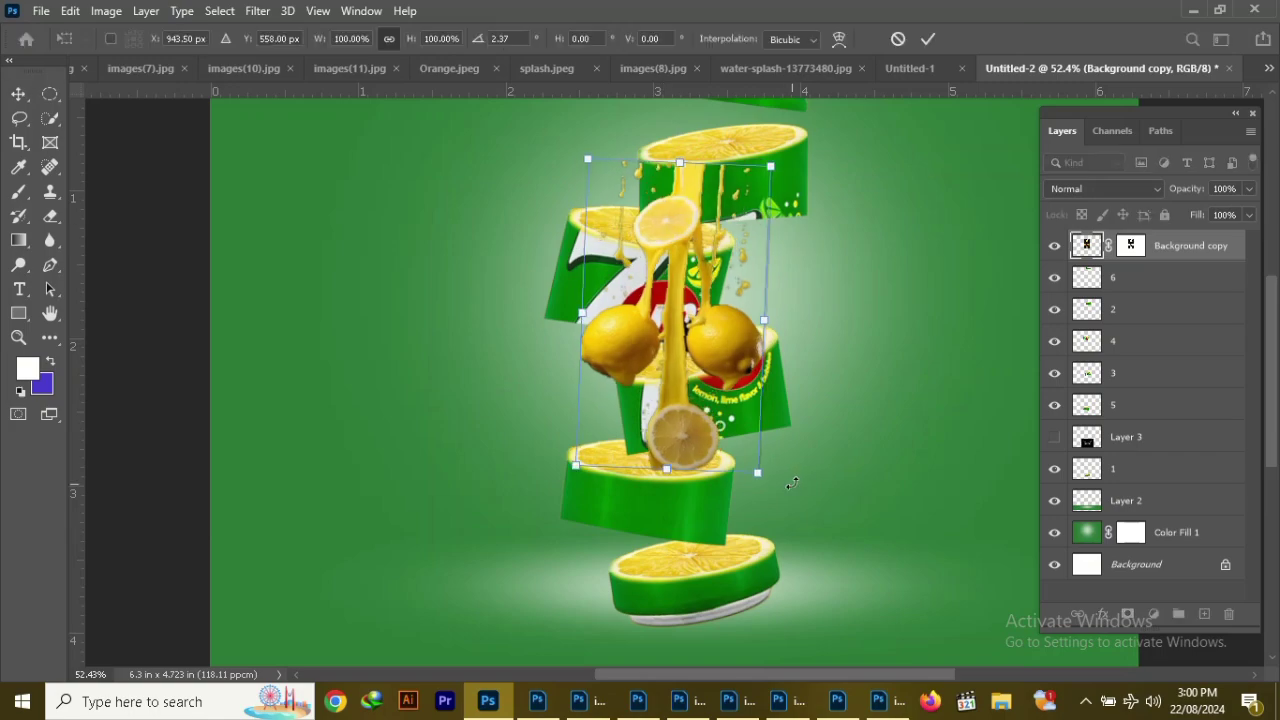
{"action": "scroll", "coordinate": [656, 236], "scroll_direction": "up", "scroll_amount": 2}
{"action": "key", "text": "Return"}
{"action": "key", "text": "e"}
{"action": "scroll", "coordinate": [545, 293], "scroll_direction": "down", "scroll_amount": 1}
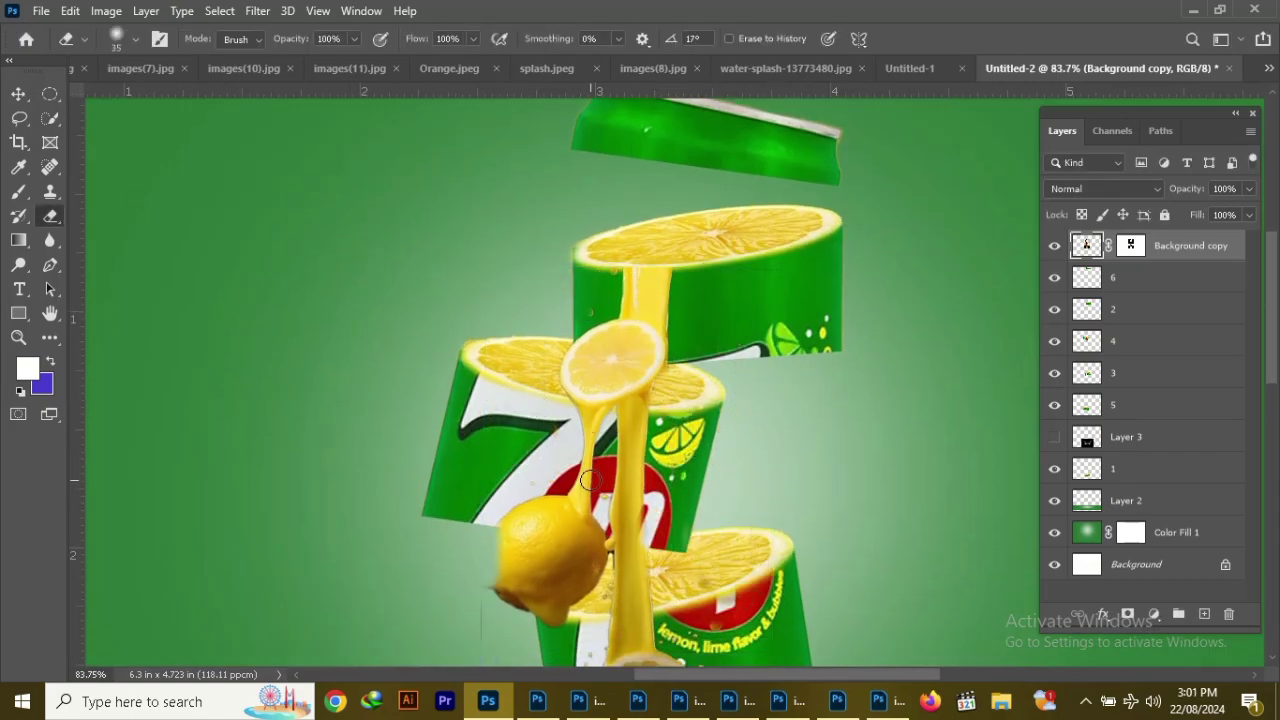
{"action": "scroll", "coordinate": [477, 652], "scroll_direction": "down", "scroll_amount": 5}
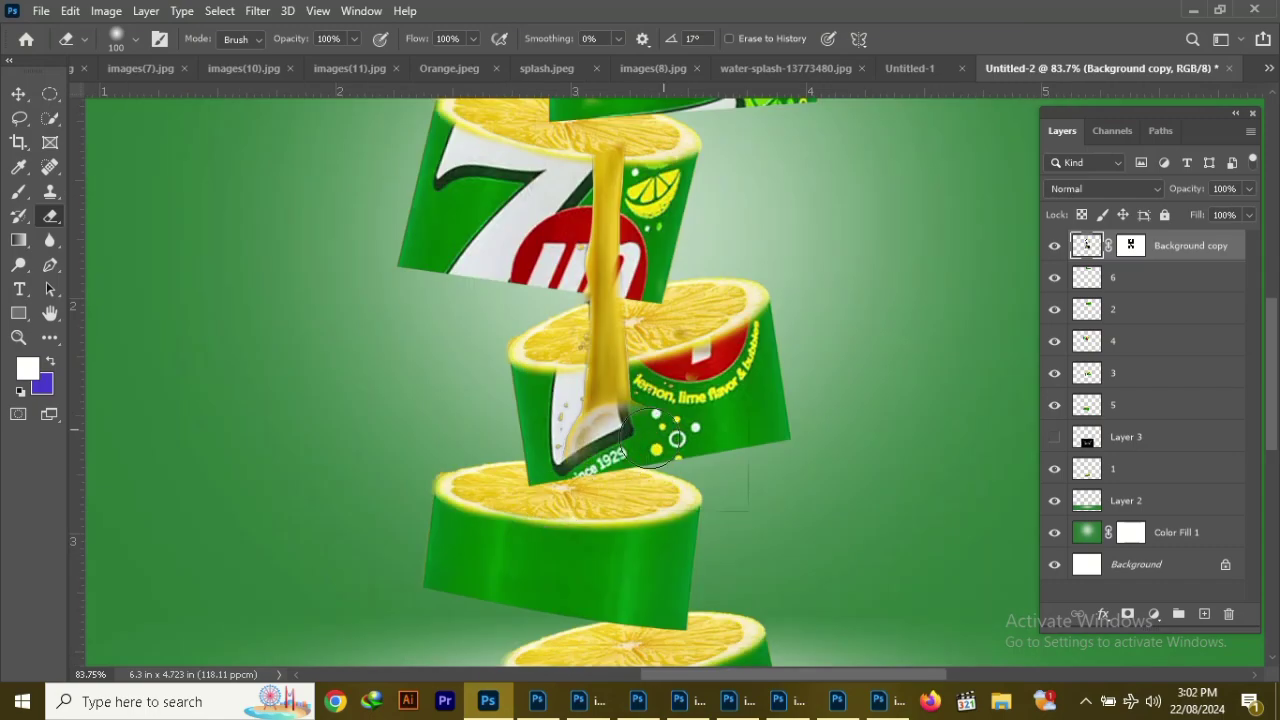
{"action": "scroll", "coordinate": [620, 297], "scroll_direction": "up", "scroll_amount": 5}
Move up and shorten the juice stream to fit the stack, then erase the extra juice
{"action": "key", "text": "v"}
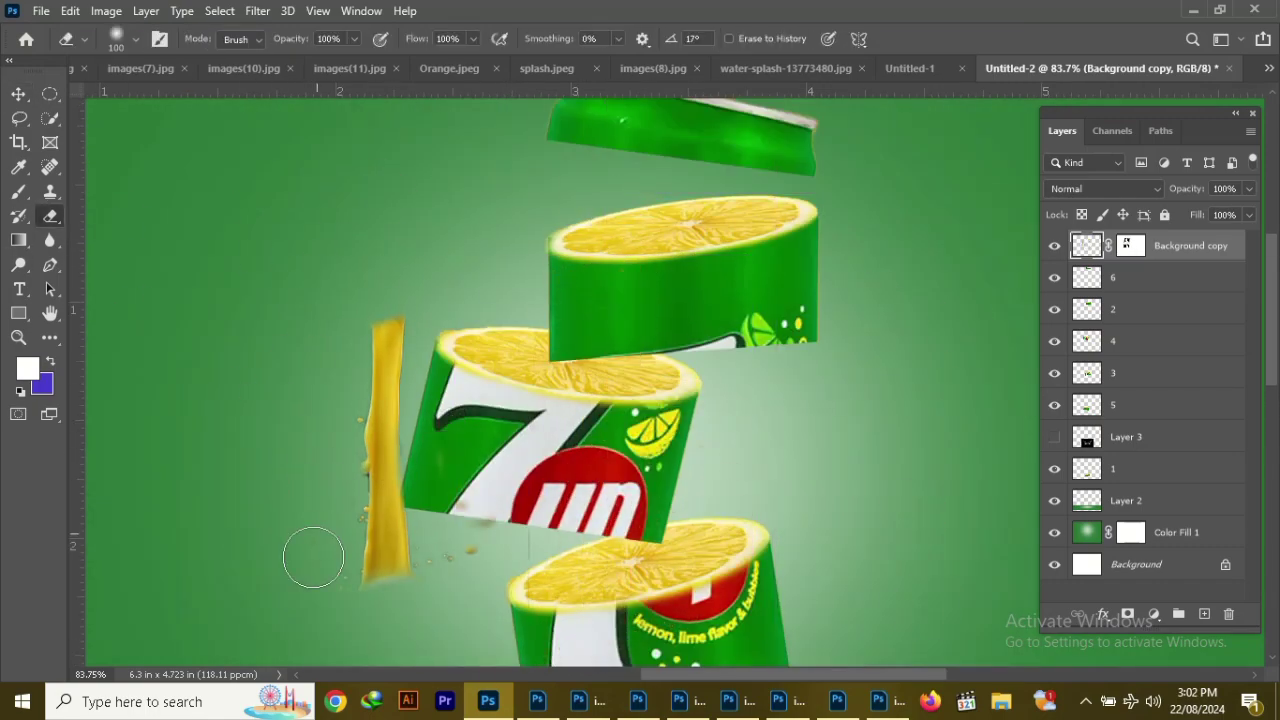
{"action": "key", "text": "ctrl+t"}
{"action": "key", "text": "ctrl+0"}
{"action": "left_click_drag", "start_coordinate": [710, 475], "coordinate": [696, 421]}
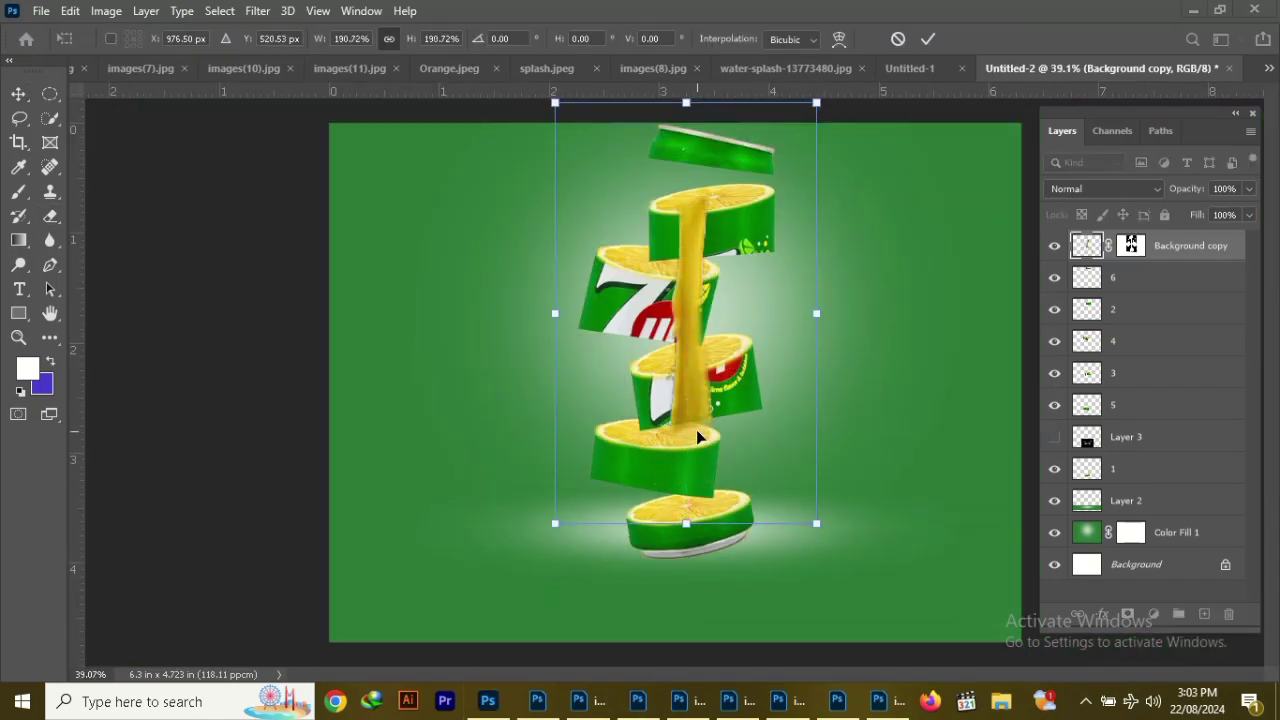
{"action": "left_click_drag", "start_coordinate": [686, 522], "coordinate": [688, 440]}
{"action": "scroll", "coordinate": [713, 326], "scroll_direction": "up", "scroll_amount": 4}
{"action": "scroll", "coordinate": [713, 326], "scroll_direction": "up", "scroll_amount": 3}
{"action": "key", "text": "Return"}
{"action": "key", "text": "e"}
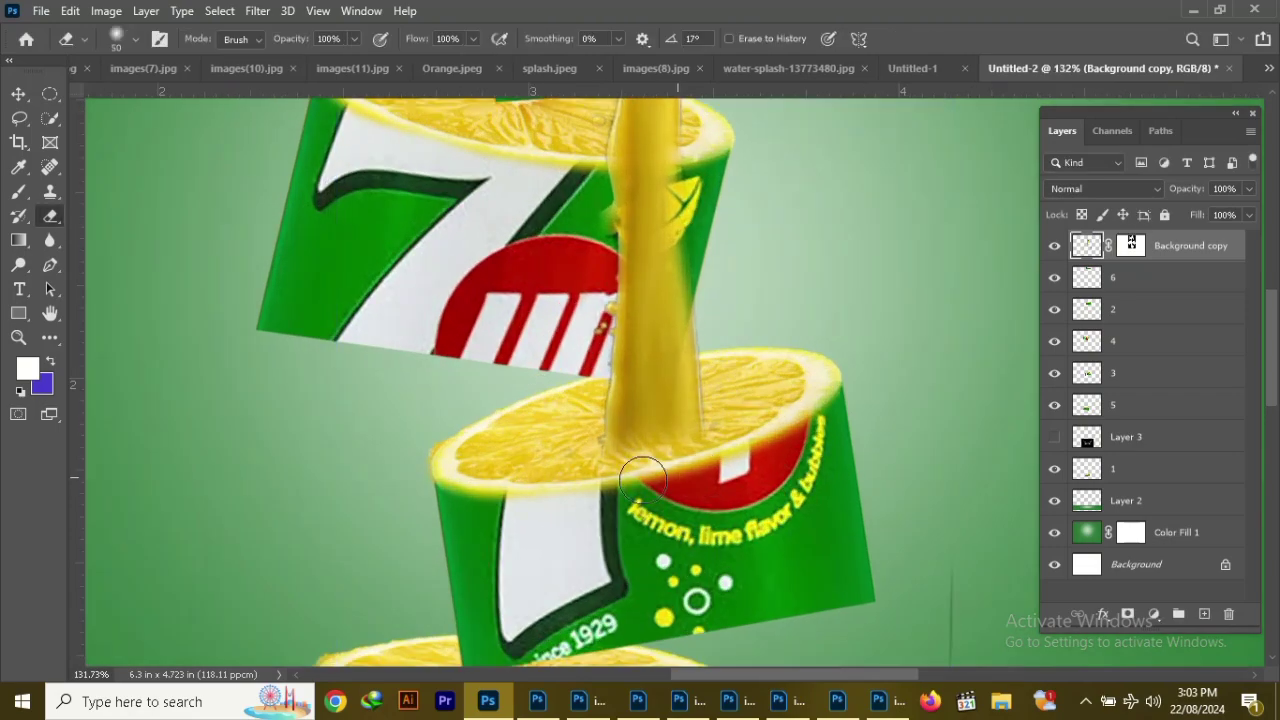
{"action": "scroll", "coordinate": [813, 501], "scroll_direction": "down", "scroll_amount": 3}
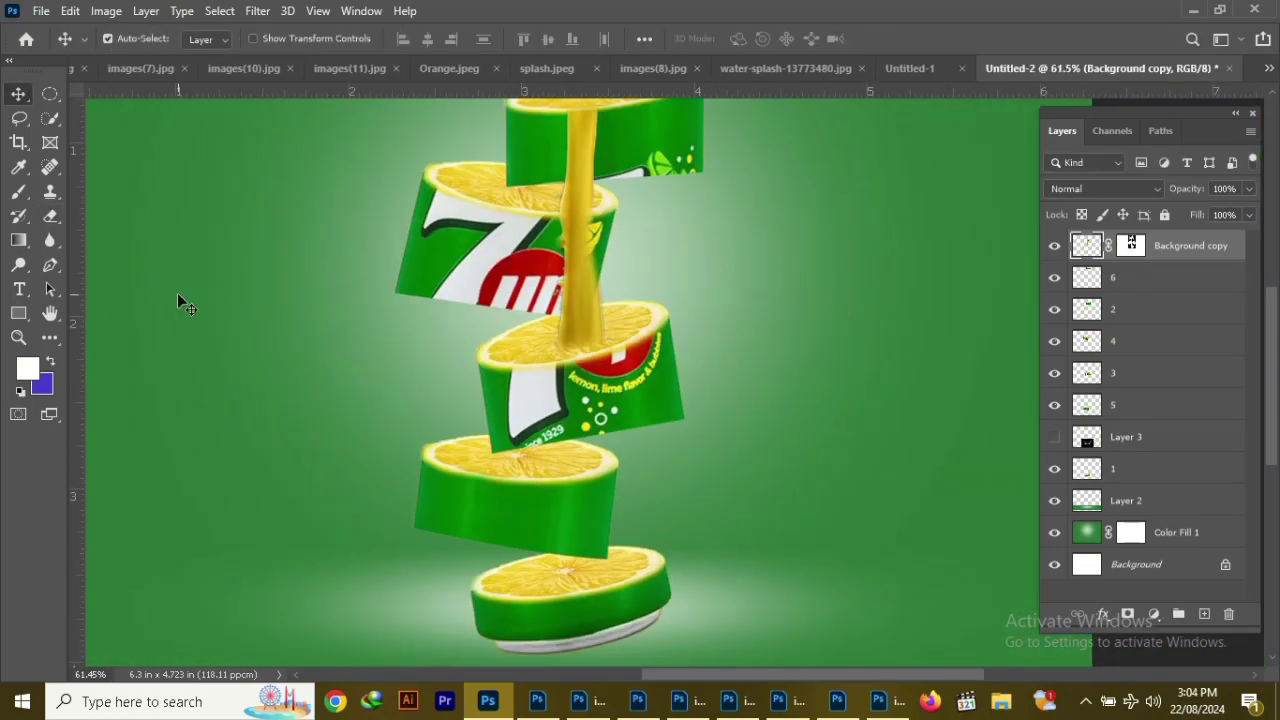
Duplicate the juice stream, place the copy lower and rotate the third stream between slices
{"action": "left_click_drag", "start_coordinate": [590, 340], "coordinate": [600, 558], "text": "alt"}
{"action": "key", "text": "ctrl+t"}
{"action": "scroll", "coordinate": [600, 558], "scroll_direction": "down", "scroll_amount": 2}
{"action": "scroll", "coordinate": [743, 613], "scroll_direction": "up", "scroll_amount": 4}
{"action": "left_click_drag", "start_coordinate": [635, 339], "coordinate": [635, 371]}
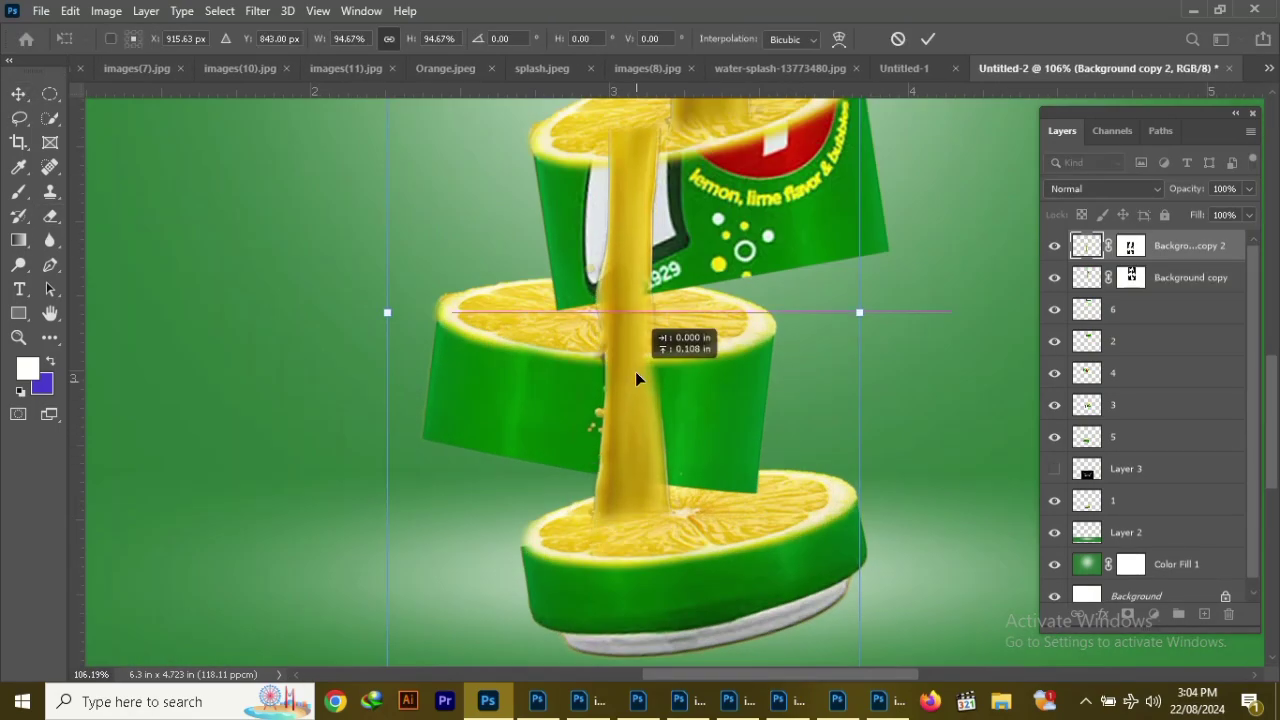
{"action": "key", "text": "Return"}
{"action": "scroll", "coordinate": [623, 134], "scroll_direction": "up", "scroll_amount": 5}
{"action": "mouse_move", "coordinate": [676, 472]}
{"action": "left_mouse_down", "text": "ctrl+alt"}
{"action": "mouse_move", "coordinate": [591, 472]}
{"action": "mouse_move", "coordinate": [594, 298]}
{"action": "left_mouse_up", "text": "ctrl+alt"}
{"action": "scroll", "coordinate": [591, 472], "scroll_direction": "down", "scroll_amount": 3}
{"action": "key", "text": "ctrl+t"}
{"action": "scroll", "coordinate": [600, 330], "scroll_direction": "up", "scroll_amount": 3}
{"action": "key", "text": "Return"}
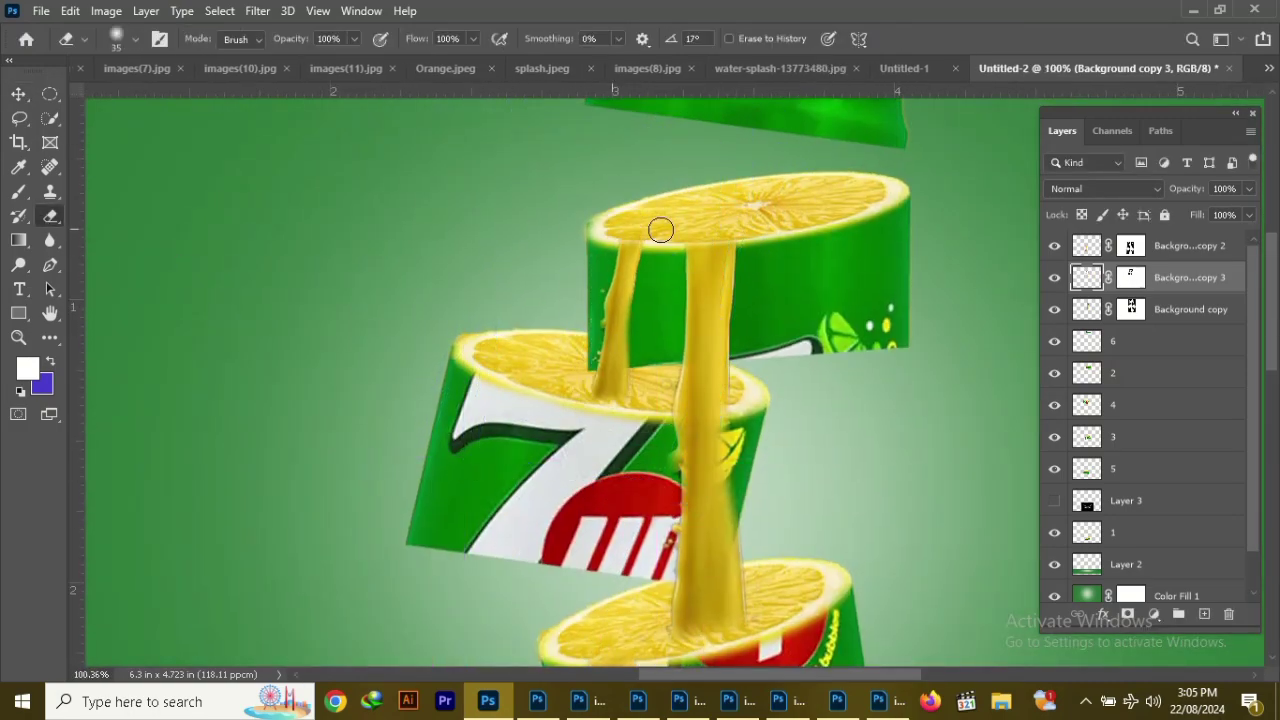
Duplicate another juice pour beside the first one and resize it
{"action": "left_click_drag", "start_coordinate": [708, 435], "coordinate": [582, 453], "text": "alt"}
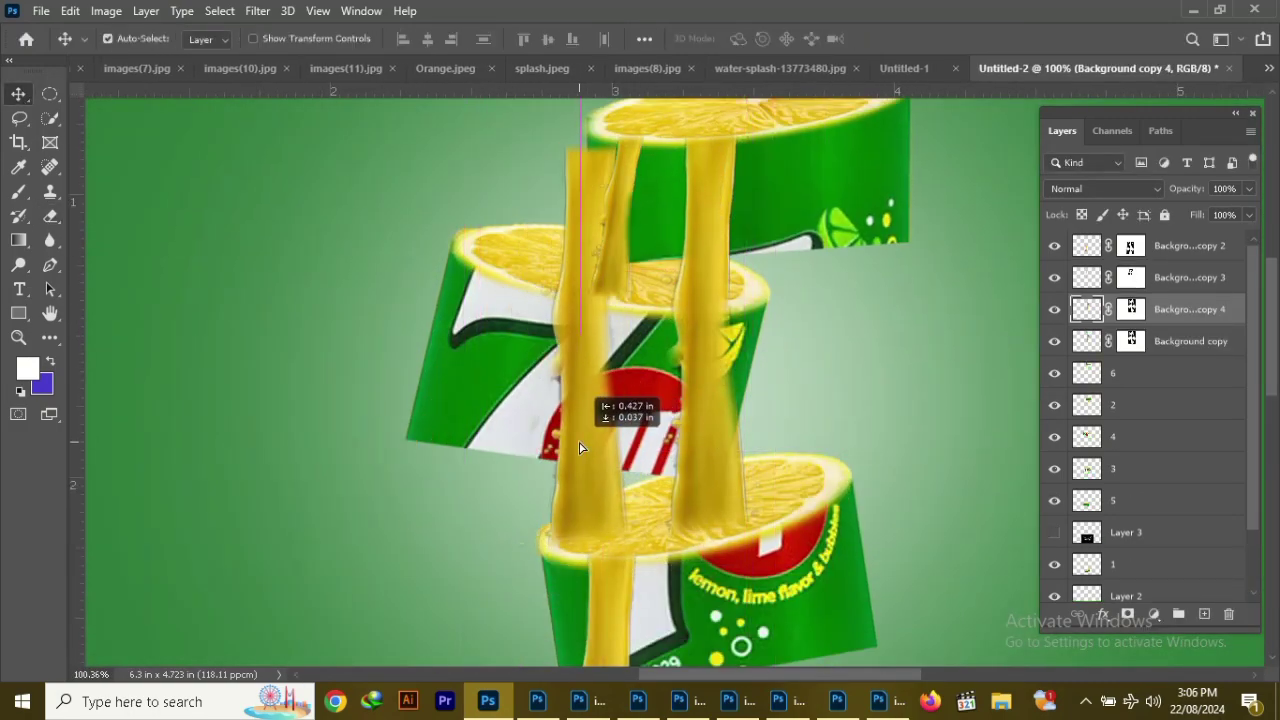
{"action": "left_click_drag", "start_coordinate": [582, 453], "coordinate": [602, 444]}
{"action": "key", "text": "ctrl+t"}
{"action": "scroll", "coordinate": [603, 450], "scroll_direction": "down", "scroll_amount": 3}
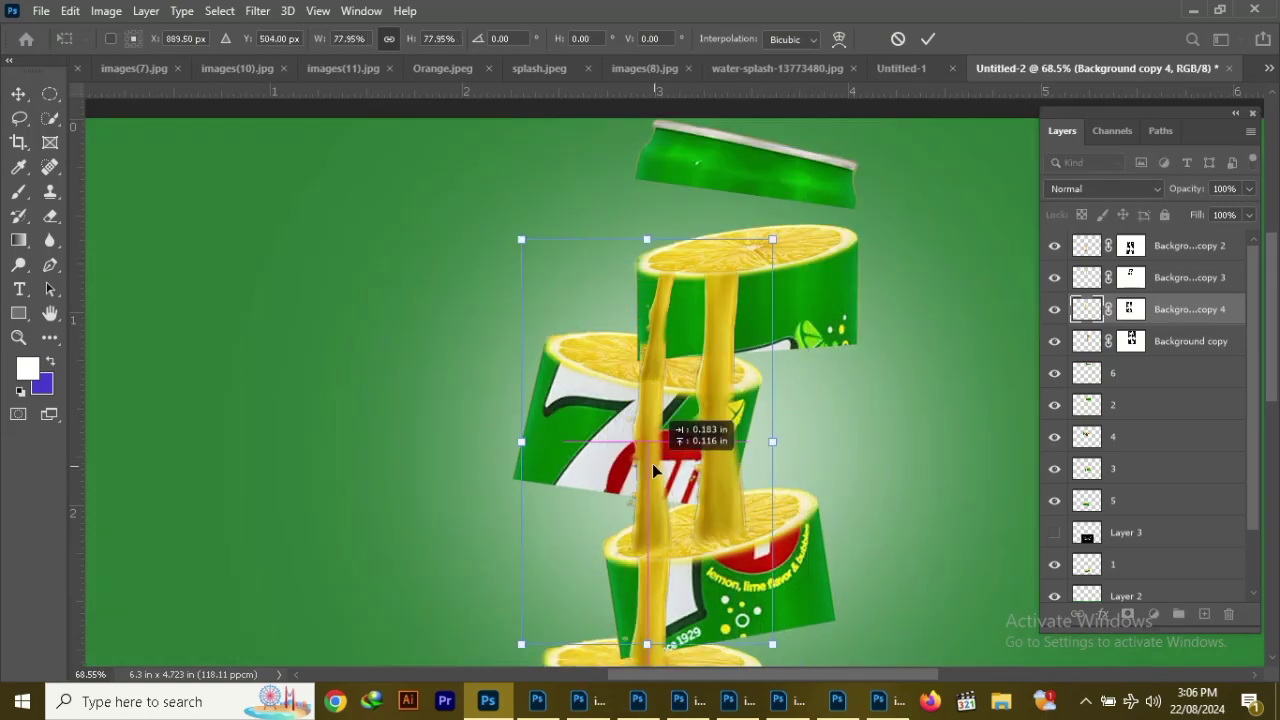
{"action": "key", "text": "Return"}
Skew one juice copy to follow the tilted slice and resize the newest copy
{"action": "left_click", "coordinate": [640, 300]}
{"action": "key", "text": "ctrl+t"}
{"action": "left_click_drag", "start_coordinate": [545, 326], "coordinate": [545, 314], "text": "ctrl"}
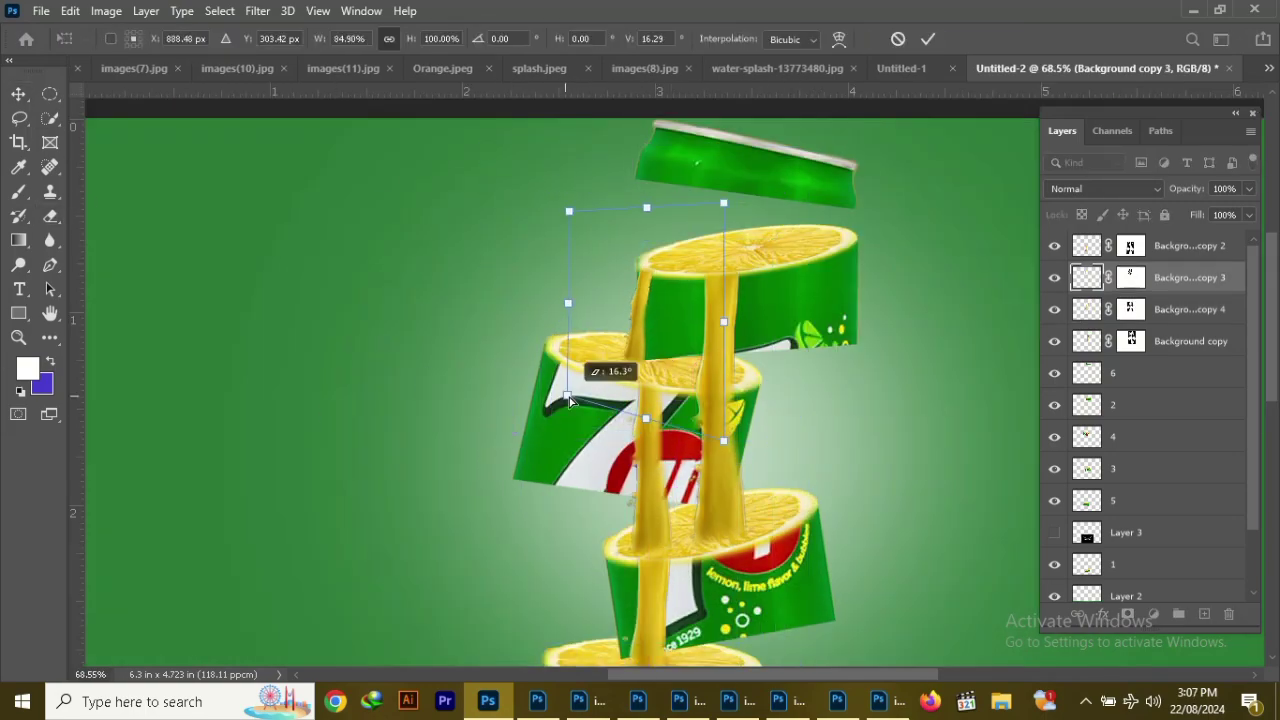
{"action": "key", "text": "Return"}
{"action": "scroll", "coordinate": [651, 423], "scroll_direction": "down", "scroll_amount": 5}
{"action": "left_click_drag", "start_coordinate": [651, 423], "coordinate": [727, 437], "text": "alt"}
{"action": "key", "text": "ctrl+t"}
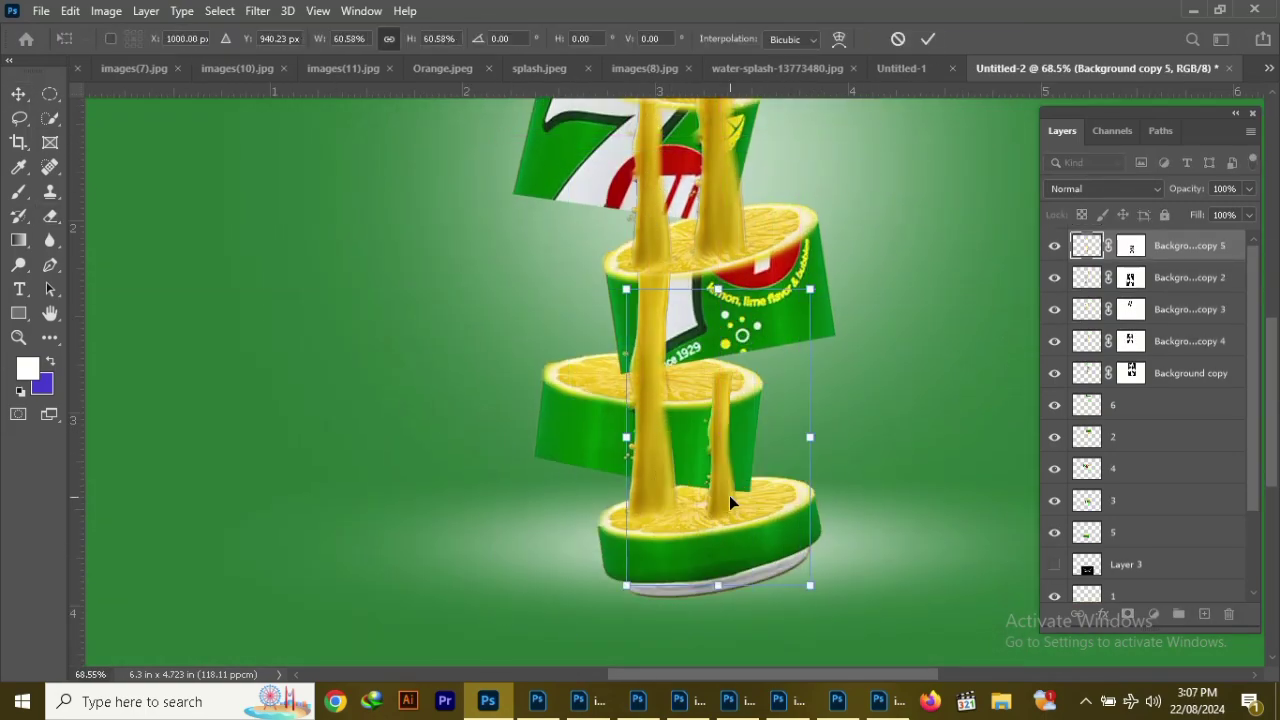
{"action": "key", "text": "Return"}
{"action": "scroll", "coordinate": [729, 495], "scroll_direction": "up", "scroll_amount": 3}
{"action": "key", "text": "ctrl+minus"}
Shrink the splash to fit the bottom slice
{"action": "left_click", "coordinate": [720, 512]}
{"action": "key", "text": "ctrl+t"}
{"action": "left_click_drag", "start_coordinate": [720, 512], "coordinate": [653, 507]}
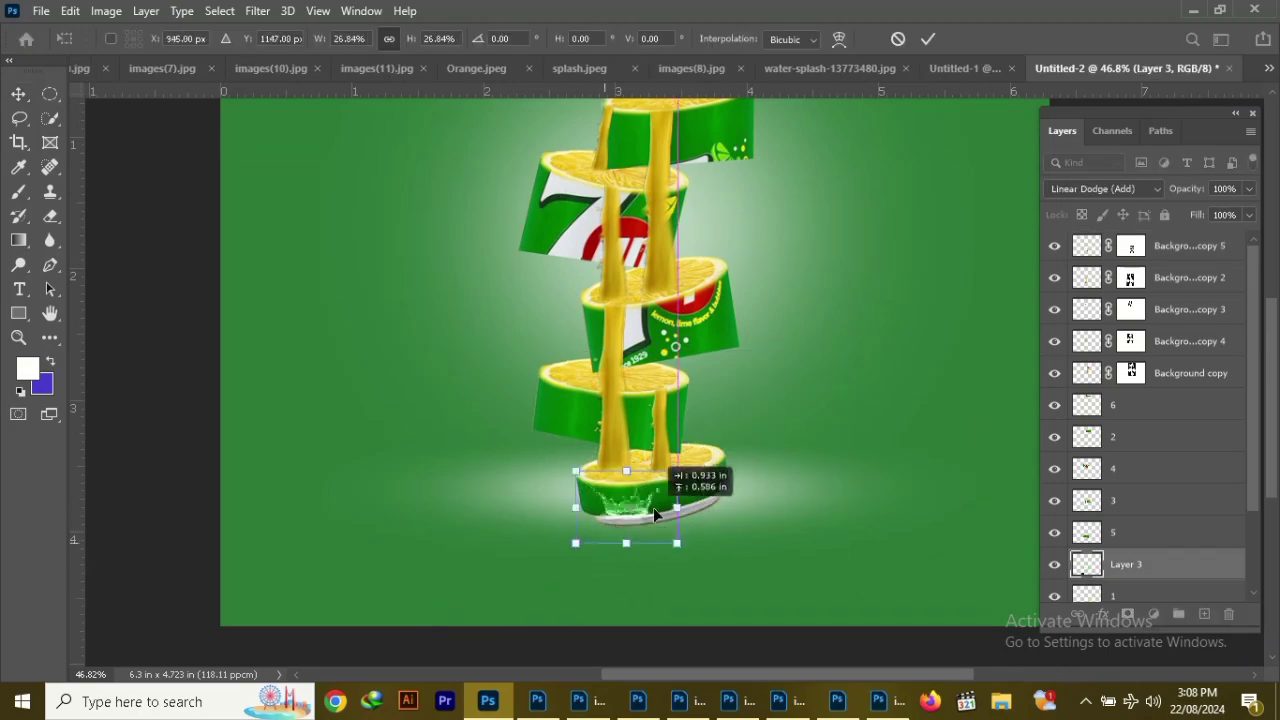
{"action": "scroll", "coordinate": [687, 485], "scroll_direction": "up", "scroll_amount": 5}
{"action": "key", "text": "Return"}
Clip a Hue/Saturation adjustment to the splash with Hue −70 and Lightness −77
{"action": "left_click", "coordinate": [1154, 613]}
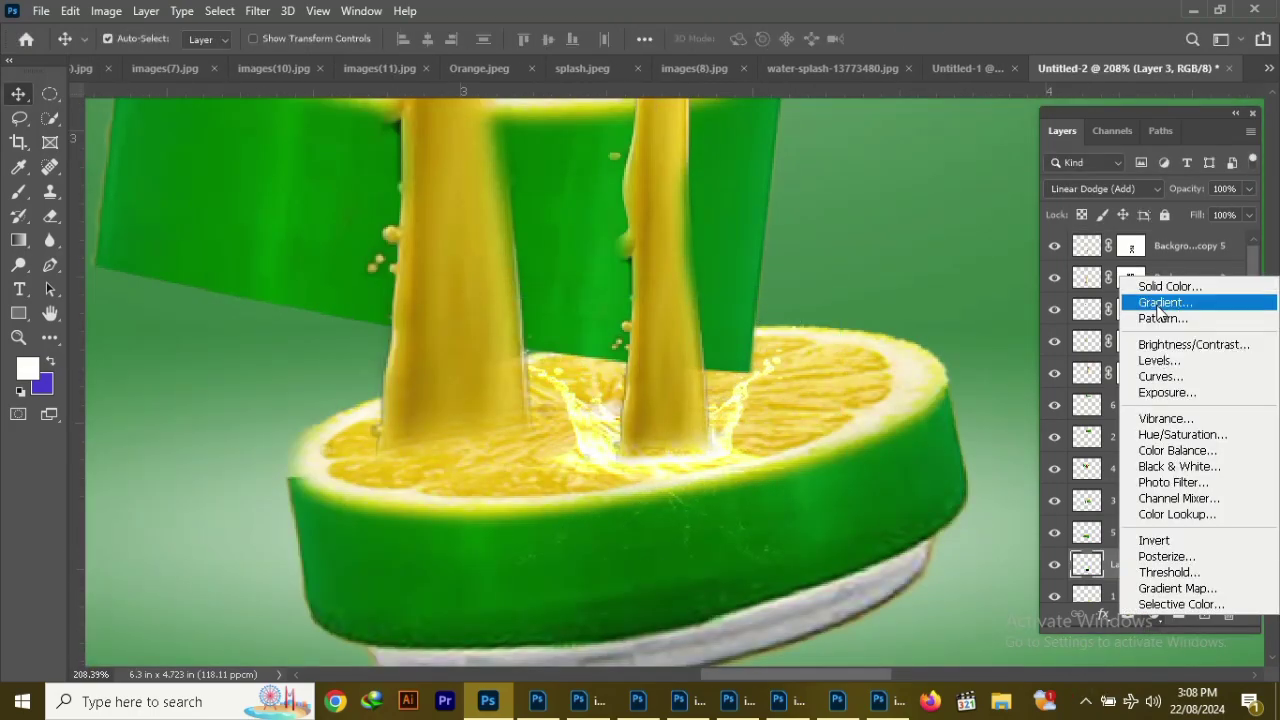
{"action": "left_click", "coordinate": [1100, 457]}
{"action": "left_click_drag", "start_coordinate": [295, 391], "coordinate": [183, 395]}
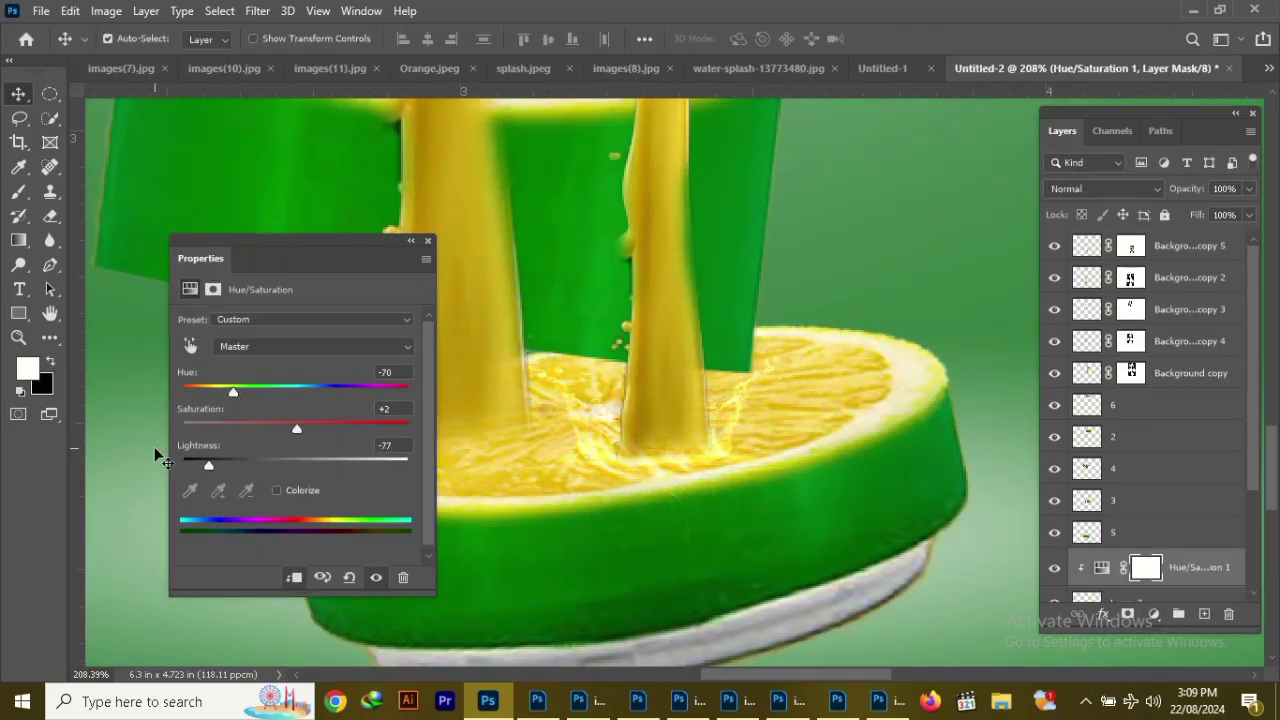
{"action": "scroll", "coordinate": [720, 560], "scroll_direction": "down", "scroll_amount": 5}
Duplicate the splash layer and enlarge the copy
{"action": "left_click", "coordinate": [697, 527]}
{"action": "key", "text": "Return"}
{"action": "key", "text": "ctrl+j"}
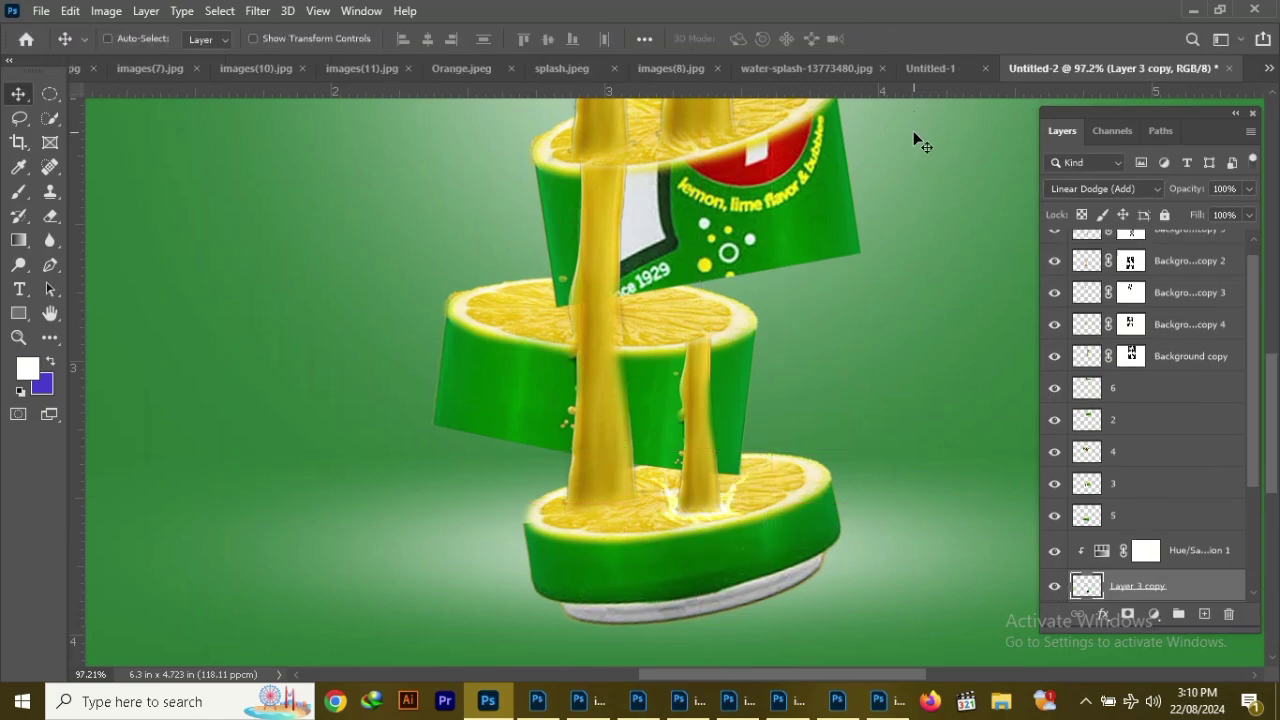
{"action": "key", "text": "ctrl+t"}
{"action": "scroll", "coordinate": [672, 608], "scroll_direction": "up", "scroll_amount": 2}
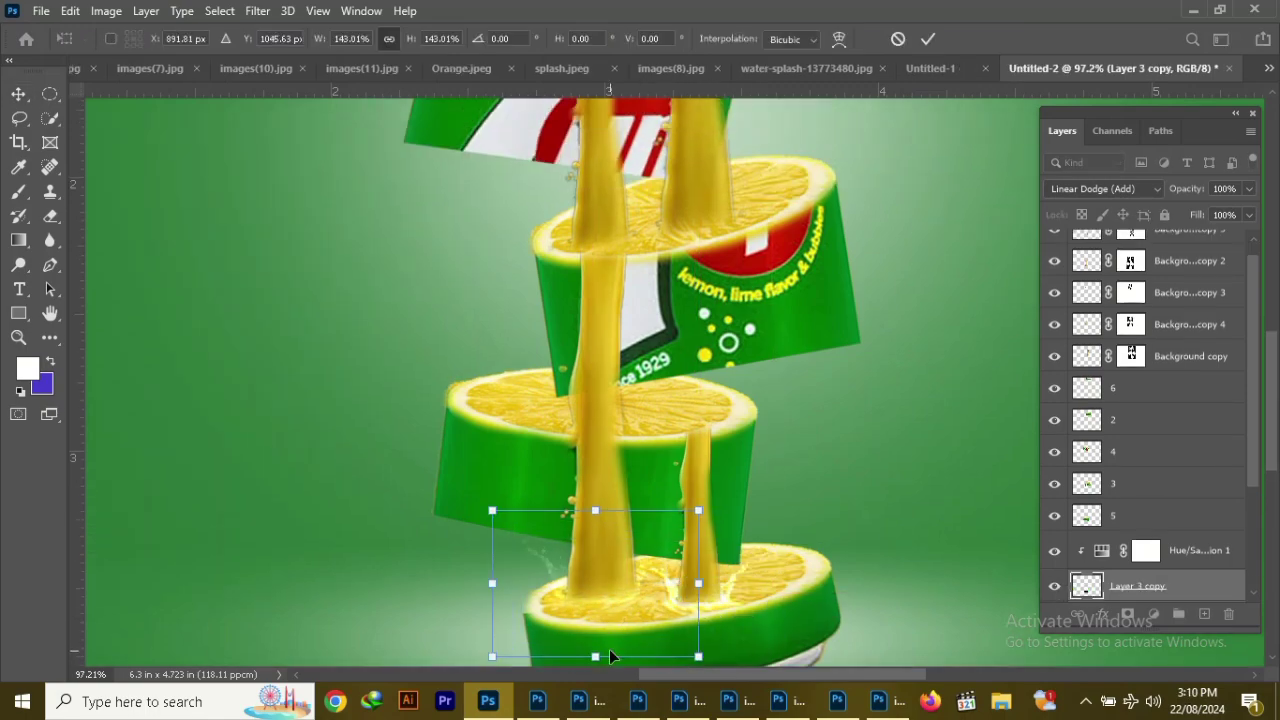
{"action": "key", "text": "Return"}
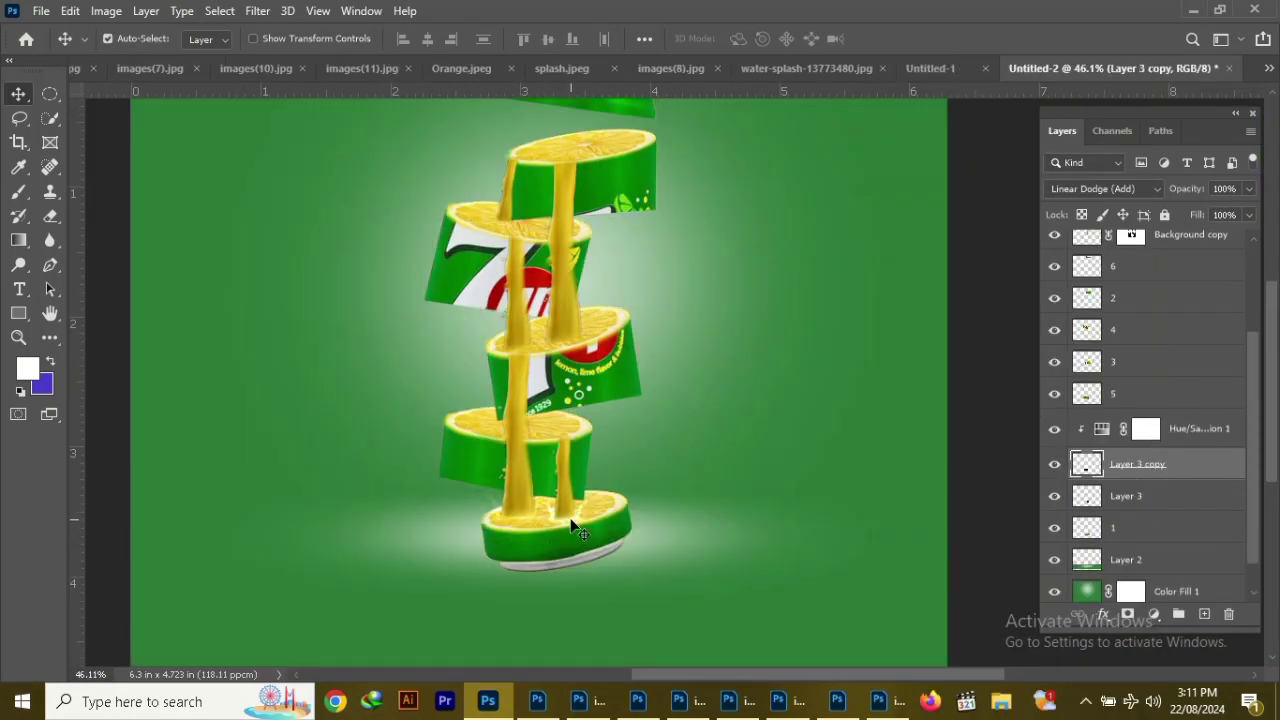
Place rotated splash copies (Layer 3 copy 2–4) on the middle and upper slices
{"action": "mouse_move", "coordinate": [575, 525]}
{"action": "left_mouse_down"}
{"action": "mouse_move", "coordinate": [668, 332]}
{"action": "mouse_move", "coordinate": [612, 300]}
{"action": "left_mouse_up"}
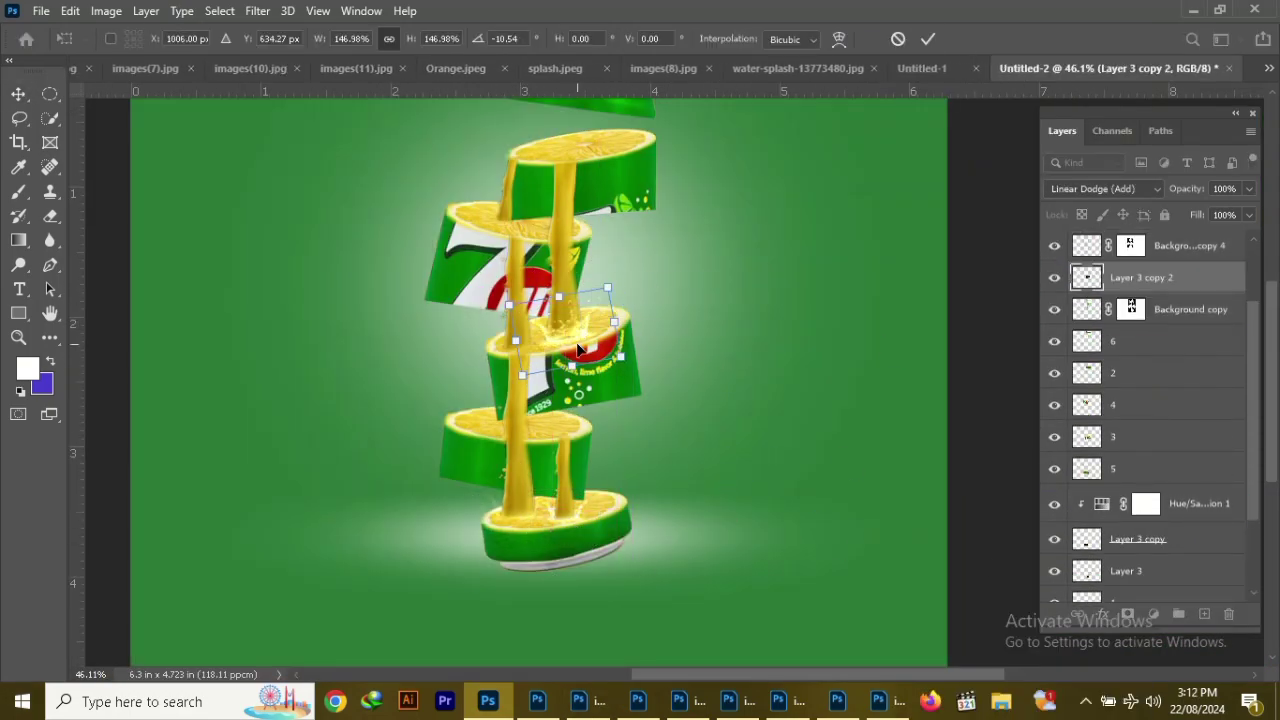
{"action": "key", "text": "ctrl+j"}
{"action": "key", "text": "ctrl+bracketright"}
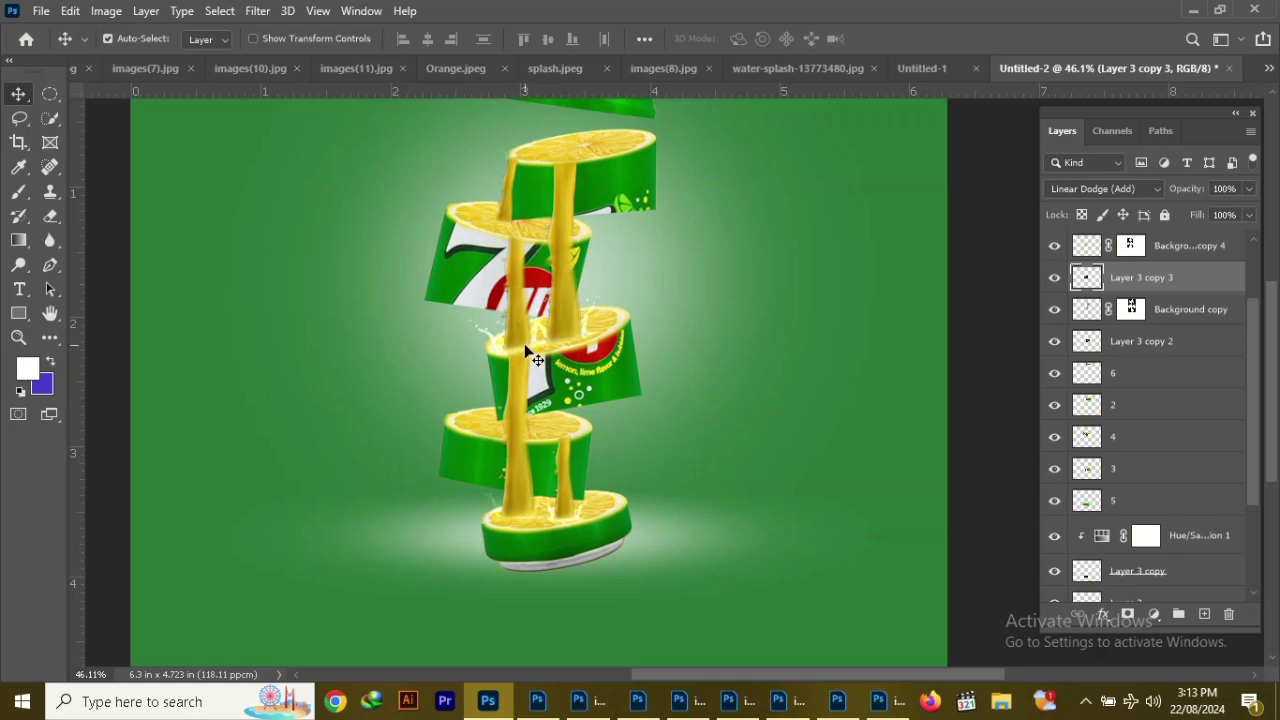
{"action": "key", "text": "ctrl+j"}
{"action": "key", "text": "ctrl+t"}
{"action": "left_click_drag", "start_coordinate": [573, 263], "coordinate": [556, 283]}
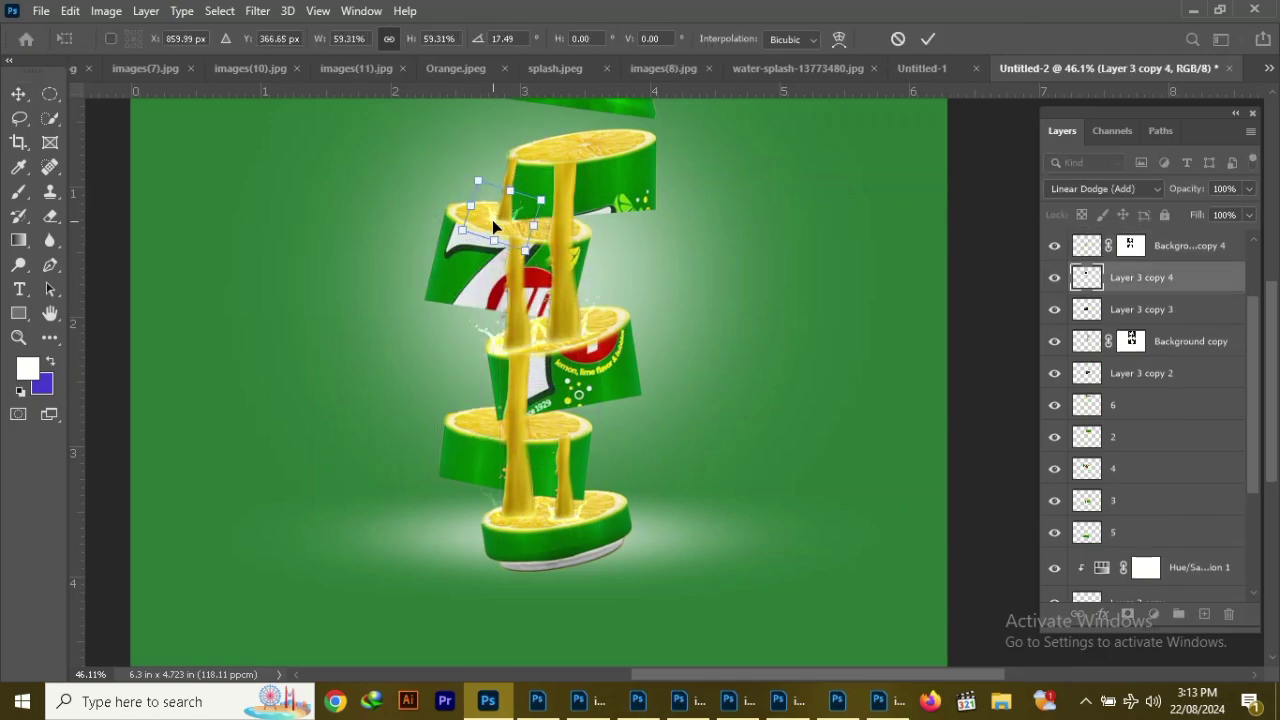
{"action": "key", "text": "Return"}
Shade slices 3, 4 and 5 on new clipped paint layers with a 45% black brush
{"action": "left_click", "coordinate": [553, 548]}
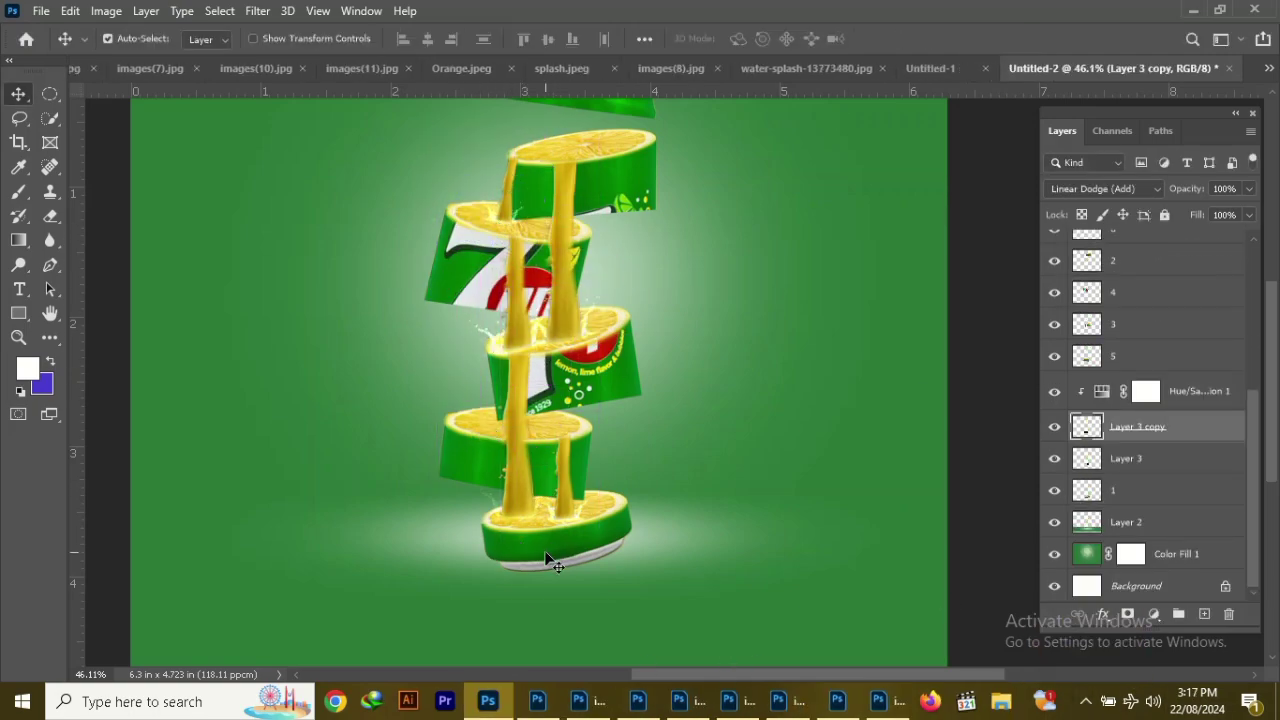
{"action": "key", "text": "b"}
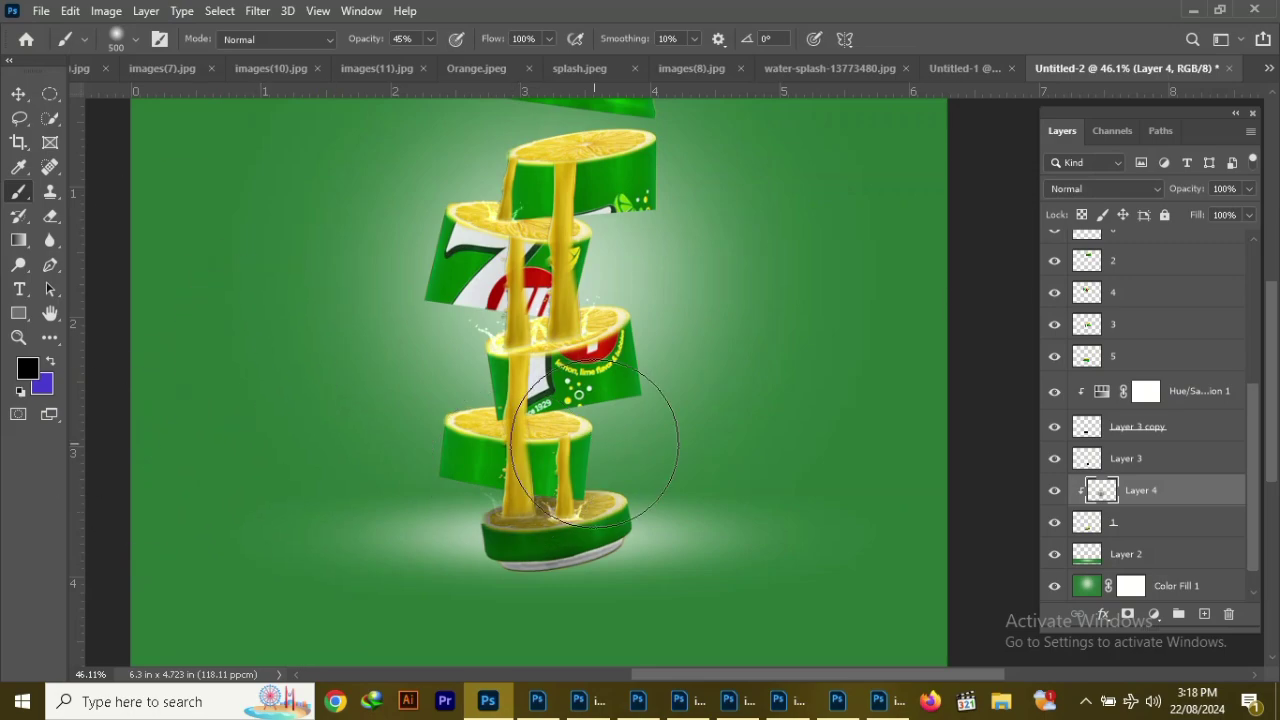
{"action": "left_click", "coordinate": [1205, 614]}
{"action": "key", "text": "ctrl+alt+g"}
{"action": "key", "text": "b"}
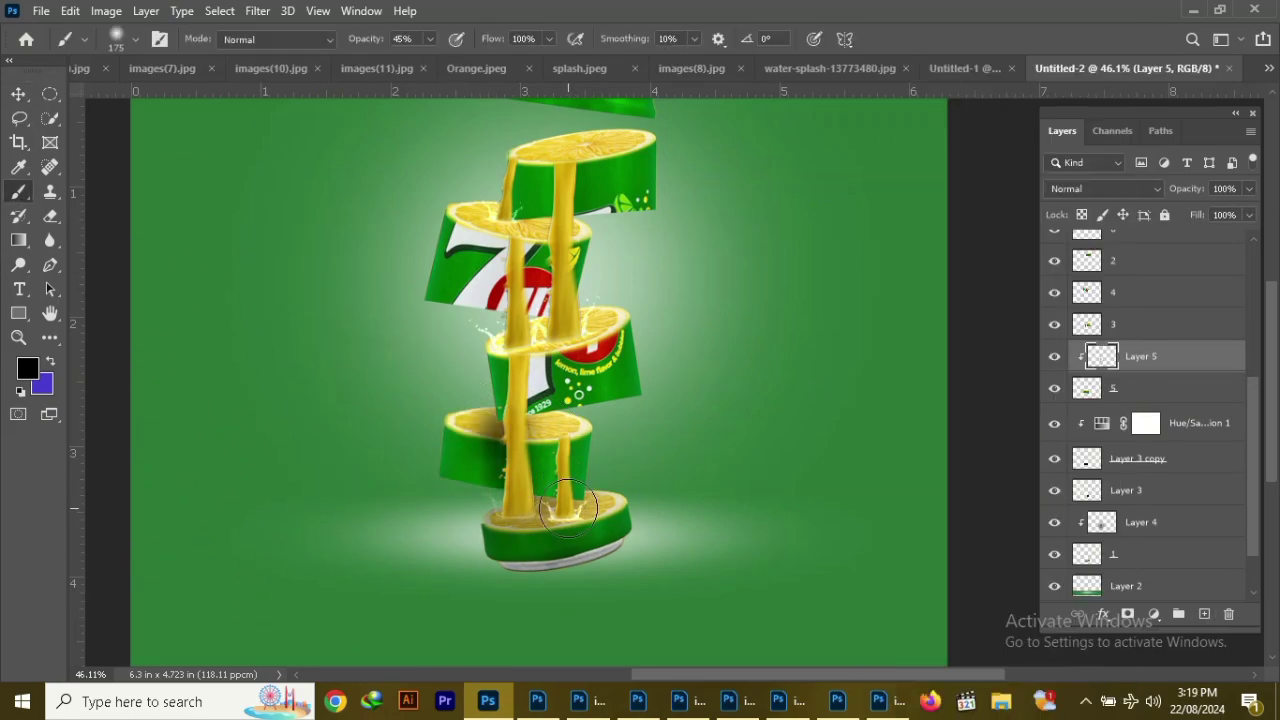
{"action": "key", "text": "alt+bracketright"}
{"action": "key", "text": "ctrl+shift+alt+n"}
{"action": "key", "text": "ctrl+alt+g"}
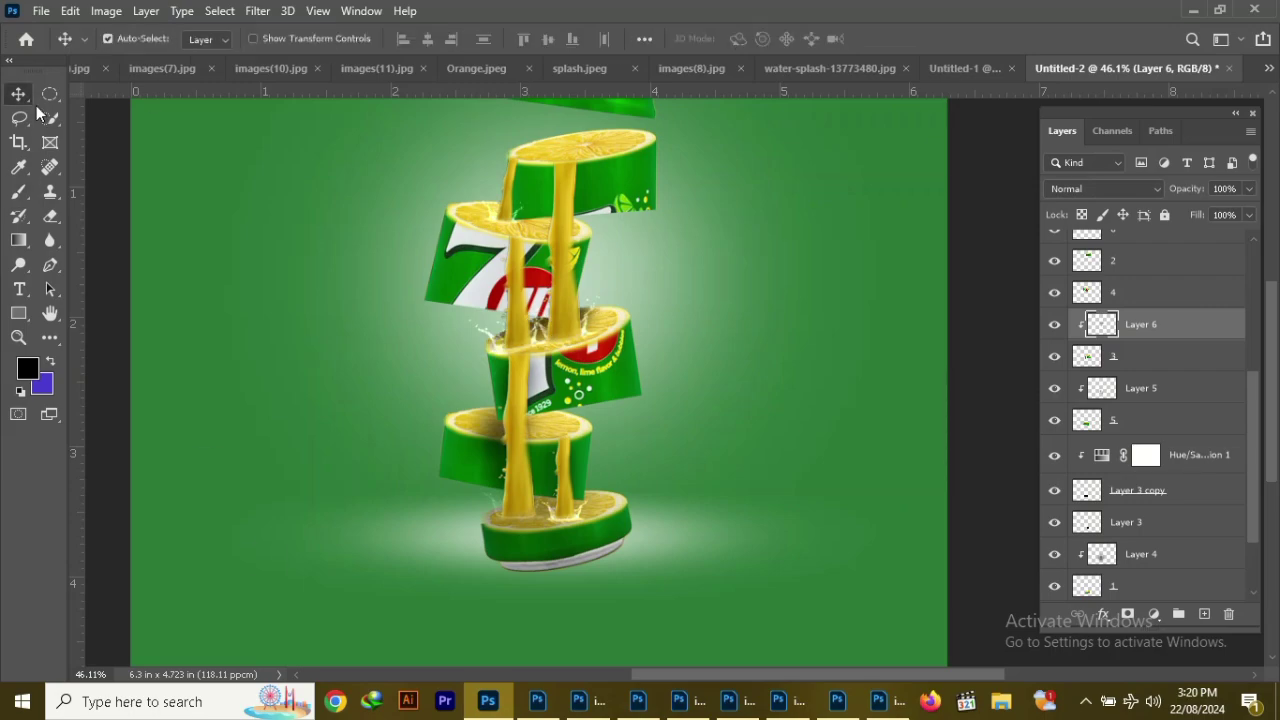
{"action": "key", "text": "alt+bracketright"}
{"action": "key", "text": "ctrl+shift+alt+n"}
{"action": "key", "text": "ctrl+alt+g"}
{"action": "key", "text": "b"}
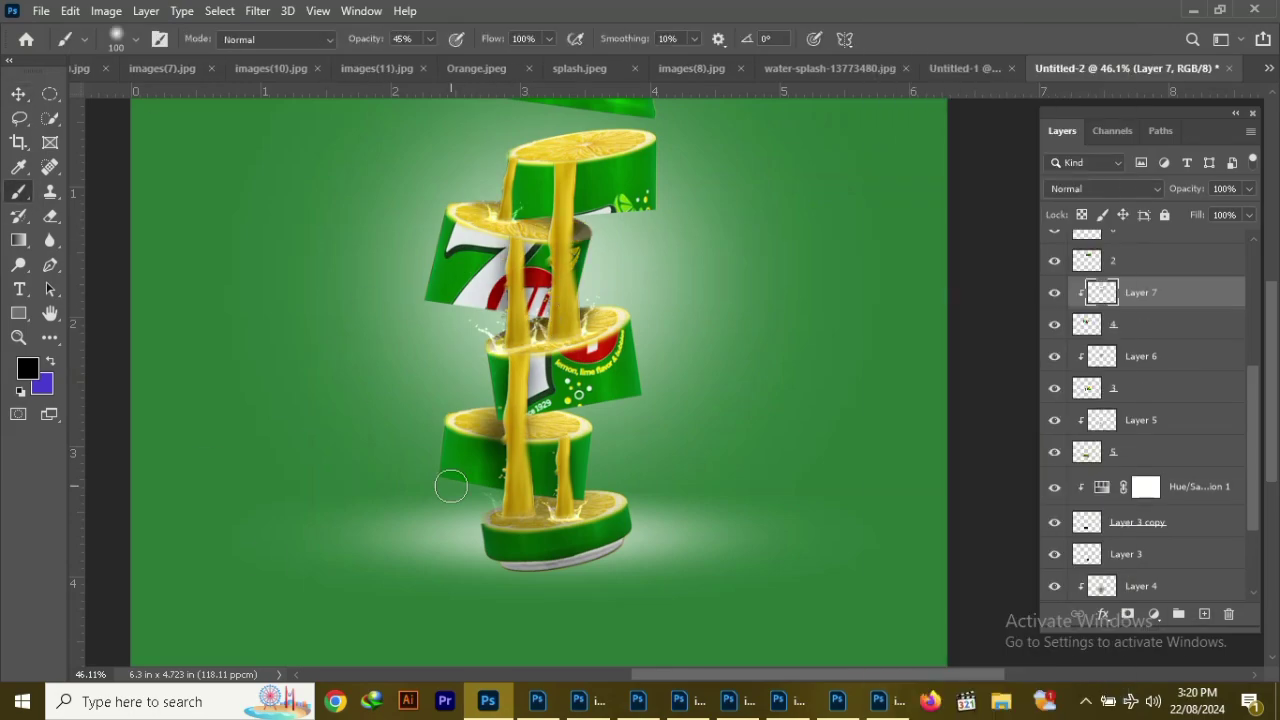
Duplicate a juice stream, move it left onto the 7UP slice and widen it
{"action": "key", "text": "v"}
{"action": "left_click_drag", "start_coordinate": [567, 485], "coordinate": [480, 470]}
{"action": "key", "text": "ctrl+t"}
{"action": "left_click_drag", "start_coordinate": [423, 374], "coordinate": [393, 378]}
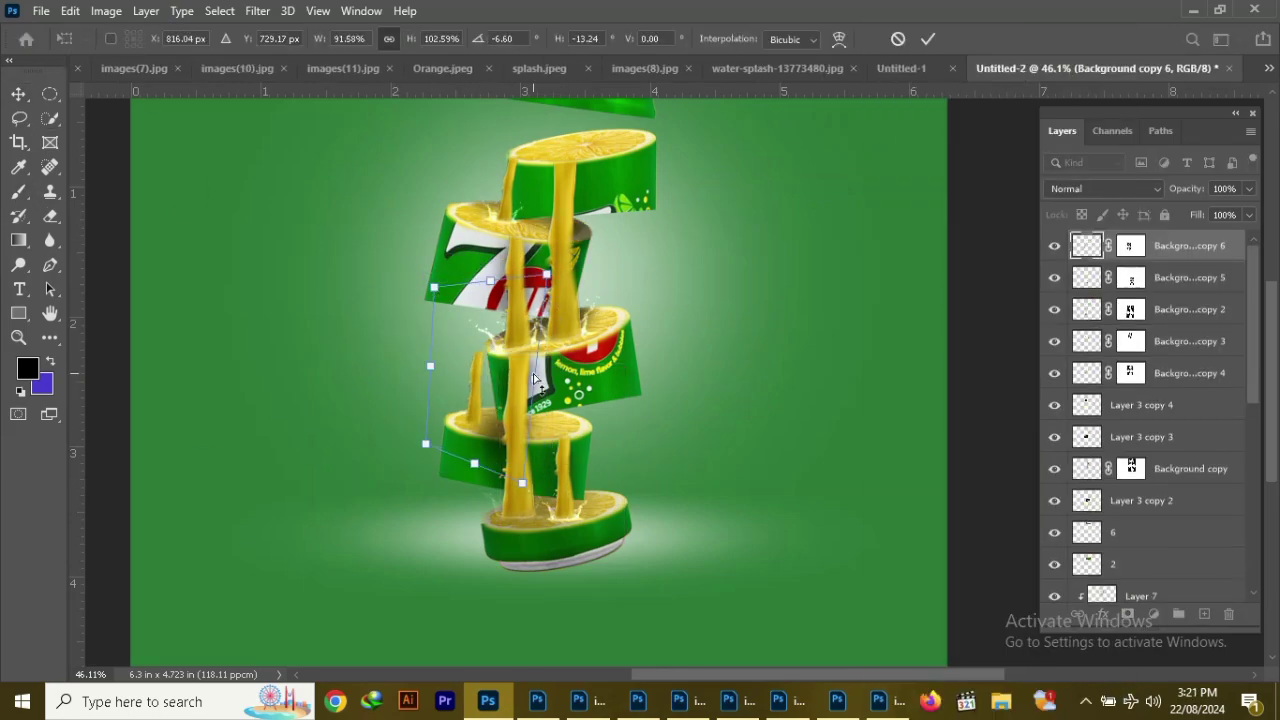
{"action": "key", "text": "Return"}
Place another splash copy on the lower slices and bring up the splash.jpeg image
{"action": "left_click", "coordinate": [494, 215]}
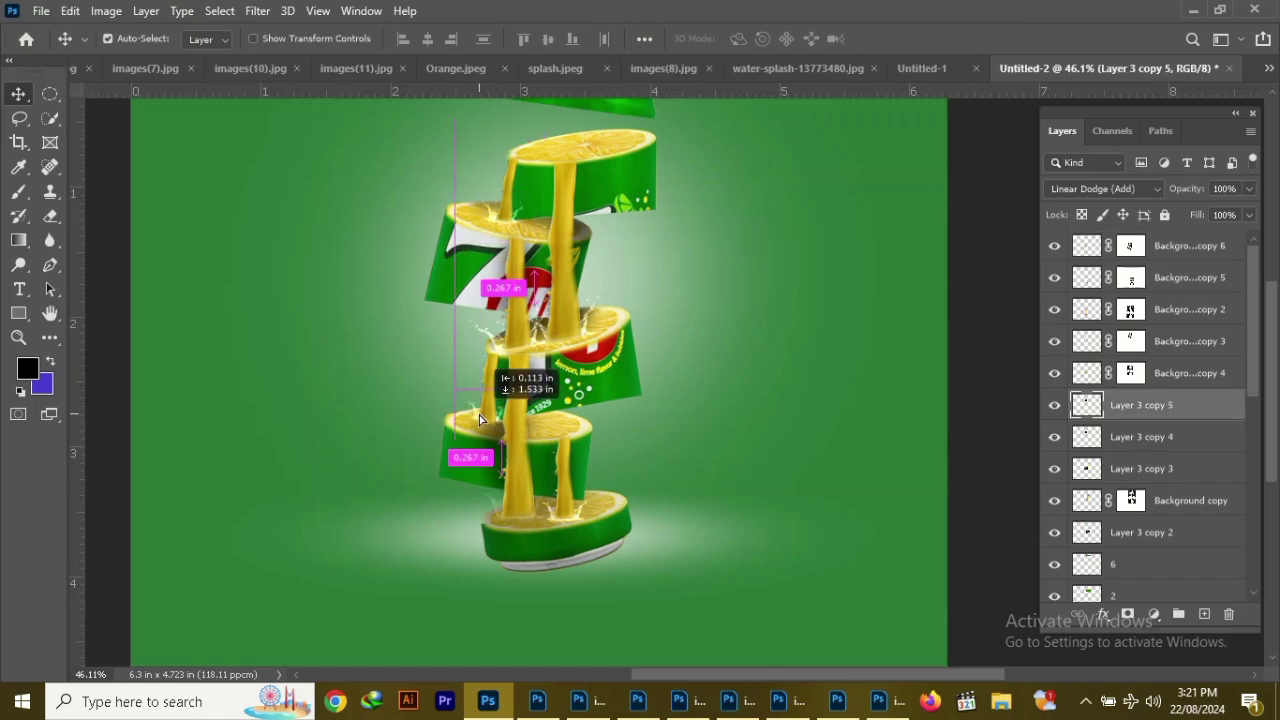
{"action": "left_click", "coordinate": [152, 68]}
{"action": "left_click", "coordinate": [604, 68]}
Drag the splash.jpeg layer into the 7UP composite and position it above Layer 7
{"action": "left_click", "coordinate": [710, 68]}
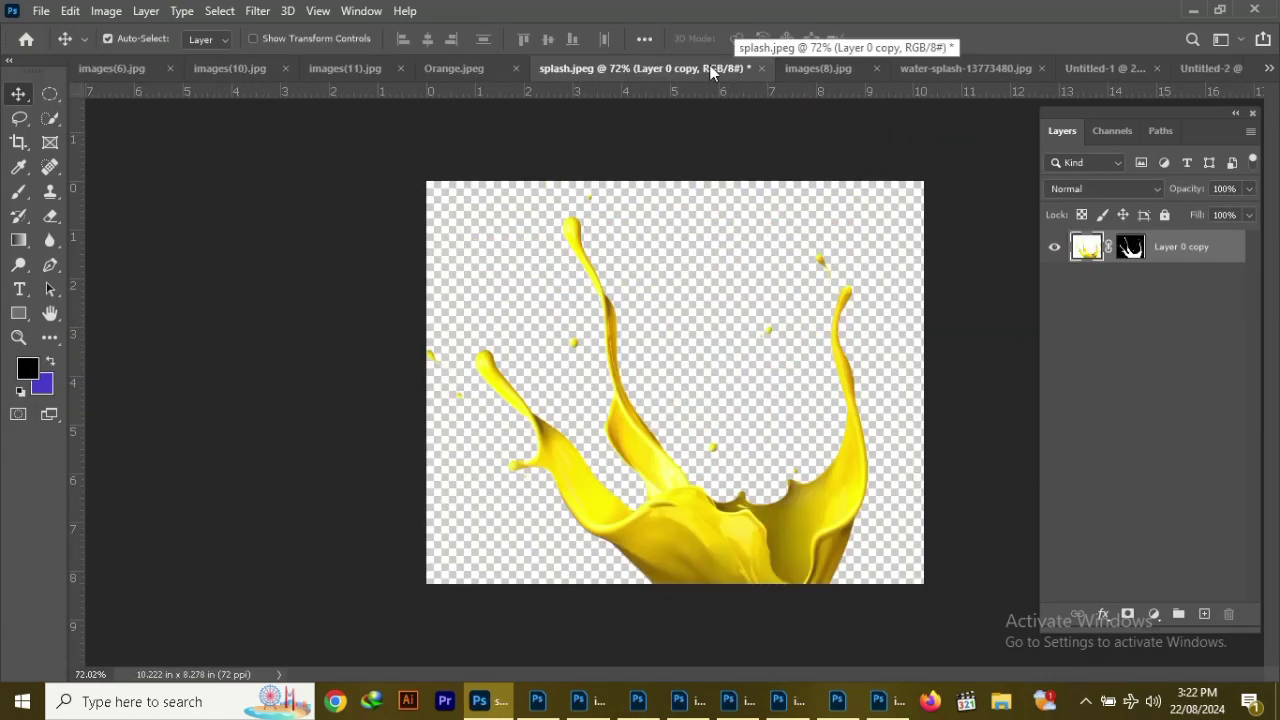
{"action": "left_click_drag", "start_coordinate": [710, 68], "coordinate": [250, 114]}
{"action": "left_click_drag", "start_coordinate": [400, 300], "coordinate": [530, 270]}
{"action": "mouse_move", "coordinate": [1180, 405]}
{"action": "left_mouse_down"}
{"action": "mouse_move", "coordinate": [1180, 552]}
{"action": "mouse_move", "coordinate": [1160, 520]}
{"action": "left_mouse_up"}
{"action": "key", "text": "ctrl+alt+g"}
{"action": "left_click_drag", "start_coordinate": [280, 200], "coordinate": [520, 180]}
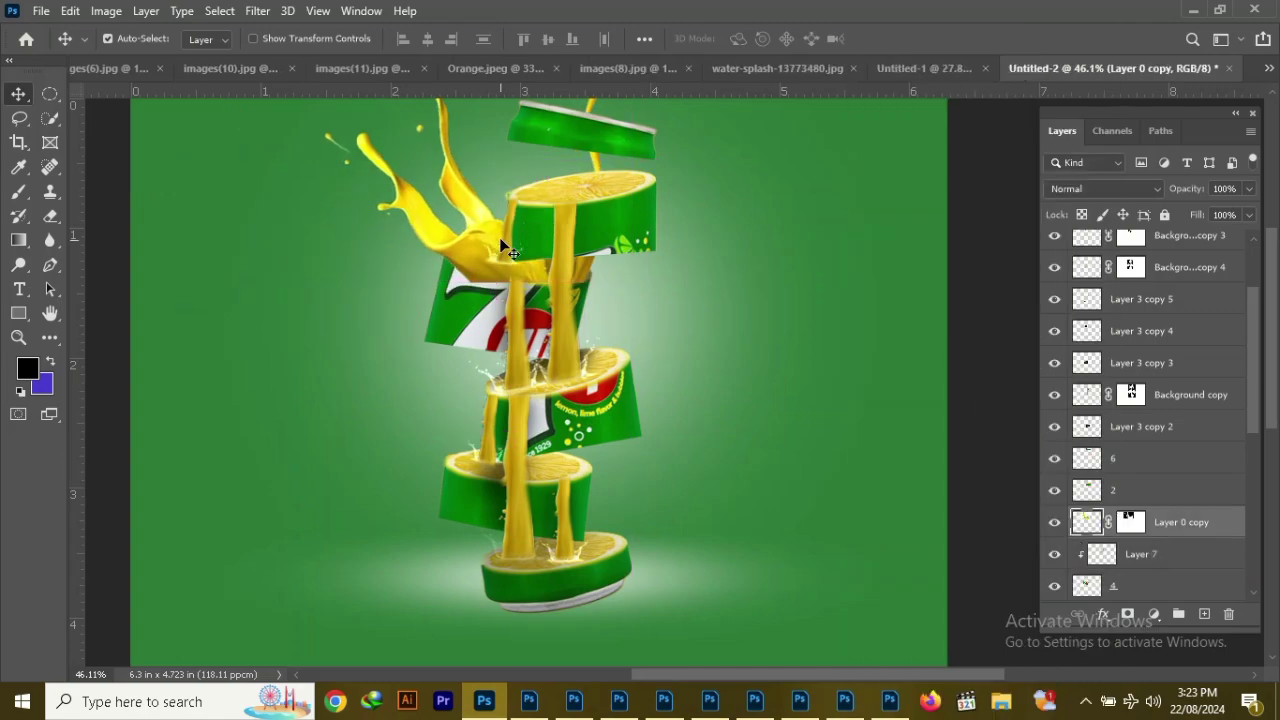
Rotate, flip and scale the splash so it wraps over the top slice
{"action": "key", "text": "ctrl+minus"}
{"action": "key", "text": "ctrl+t"}
{"action": "mouse_move", "coordinate": [627, 276]}
{"action": "left_mouse_down"}
{"action": "mouse_move", "coordinate": [699, 288]}
{"action": "mouse_move", "coordinate": [657, 362]}
{"action": "left_mouse_up"}
{"action": "left_click_drag", "start_coordinate": [720, 316], "coordinate": [850, 200]}
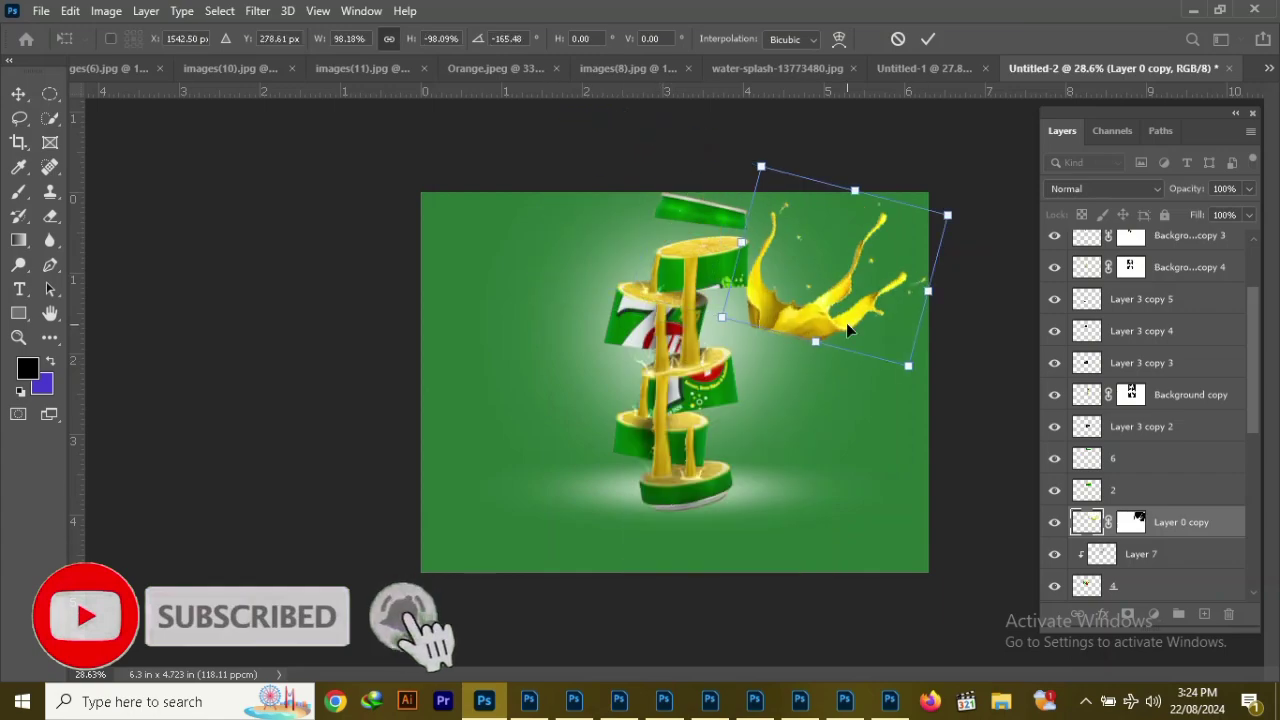
{"action": "left_click_drag", "start_coordinate": [808, 354], "coordinate": [752, 281]}
{"action": "left_click_drag", "start_coordinate": [835, 244], "coordinate": [744, 268]}
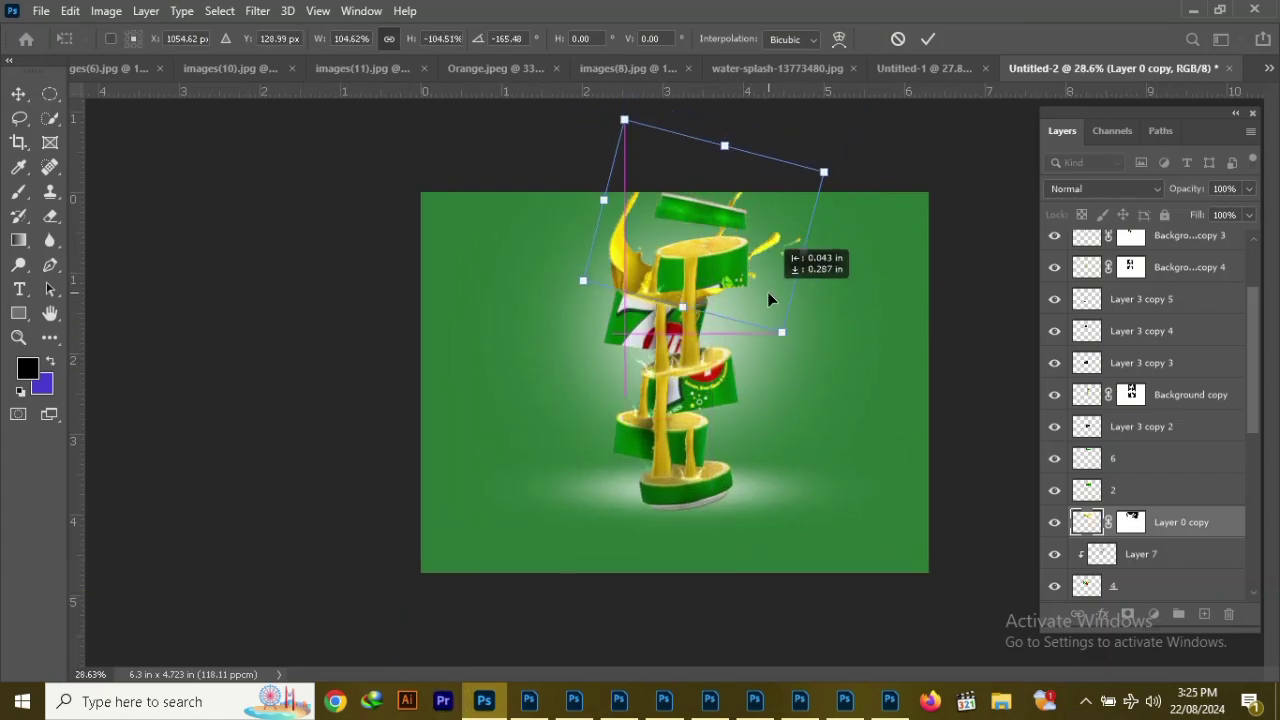
{"action": "scroll", "coordinate": [758, 303], "scroll_direction": "up", "scroll_amount": 3}
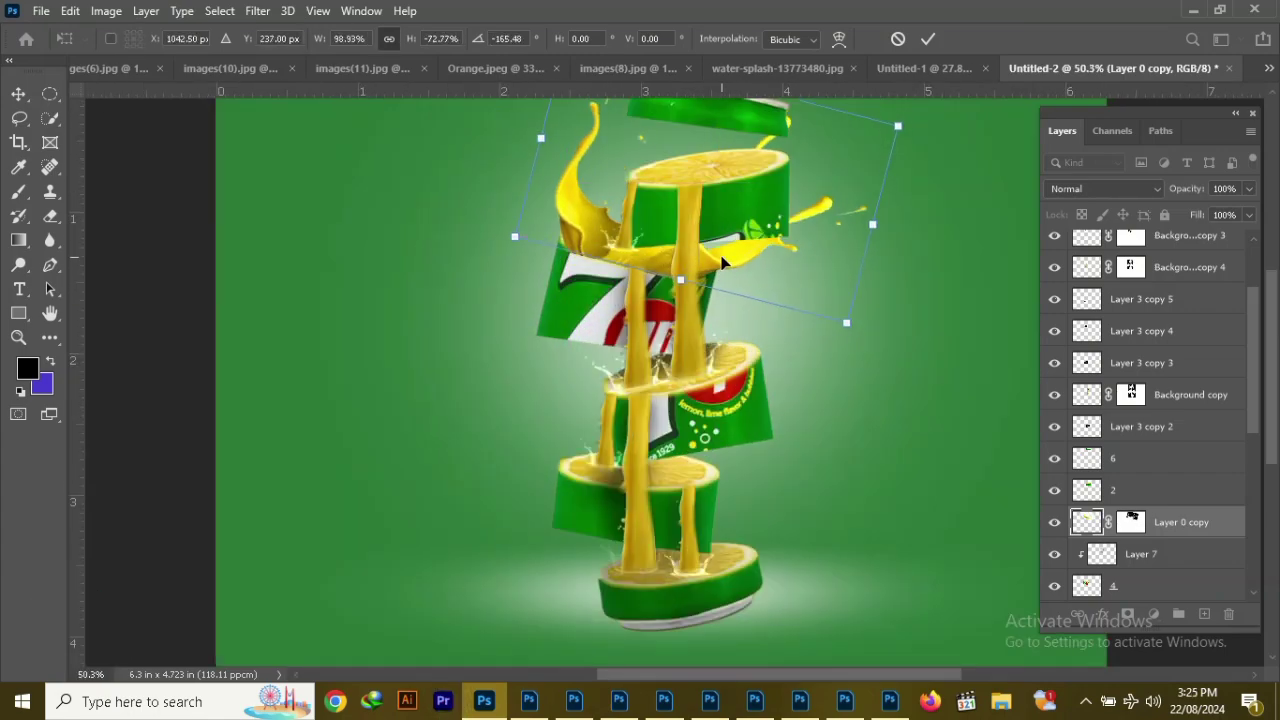
{"action": "key", "text": "Return"}
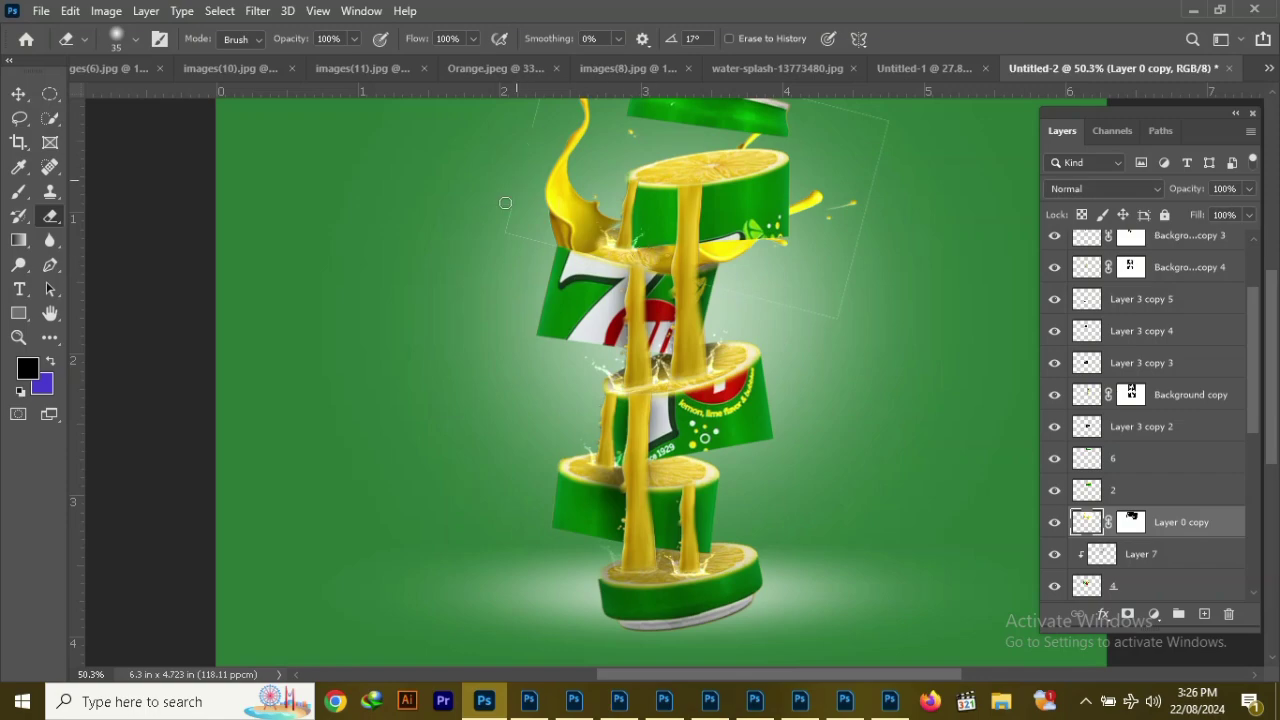
Rotate the splash slightly clockwise and duplicate it
{"action": "scroll", "coordinate": [880, 173], "scroll_direction": "up", "scroll_amount": 3}
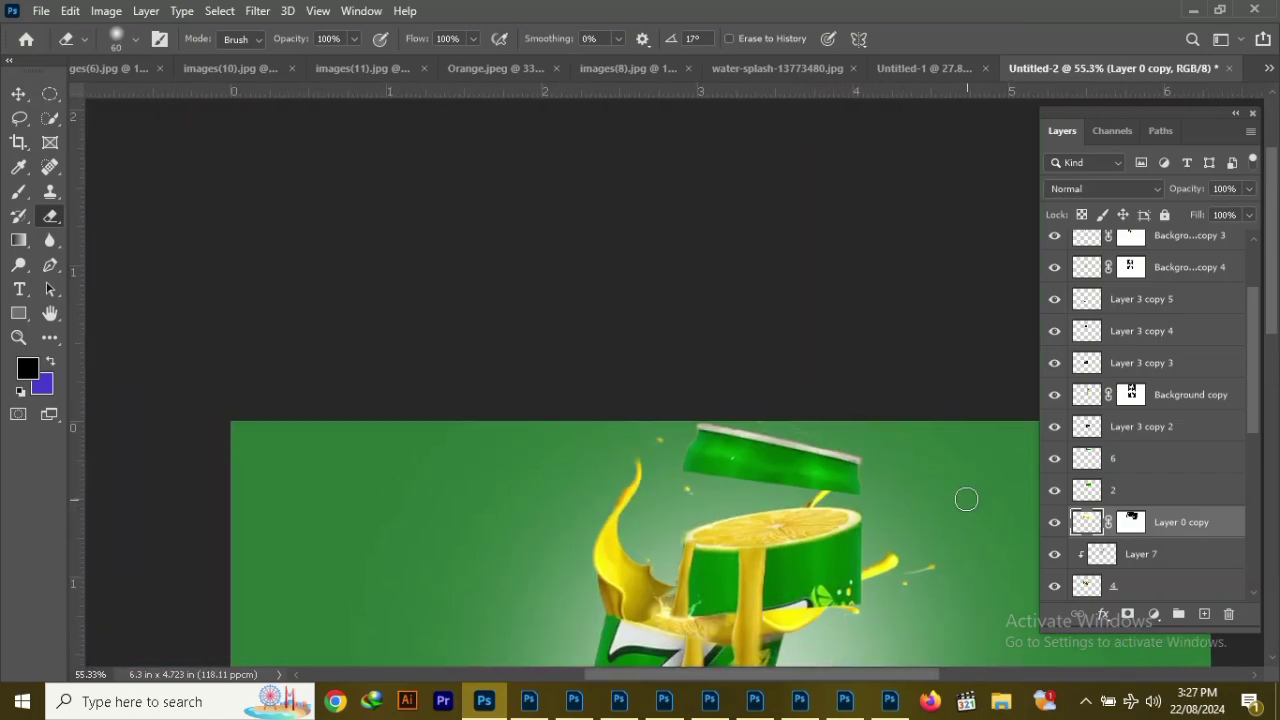
{"action": "scroll", "coordinate": [966, 499], "scroll_direction": "down", "scroll_amount": 3}
{"action": "key", "text": "ctrl+t"}
{"action": "scroll", "coordinate": [832, 334], "scroll_direction": "down", "scroll_amount": 2}
{"action": "left_click_drag", "start_coordinate": [834, 158], "coordinate": [840, 167]}
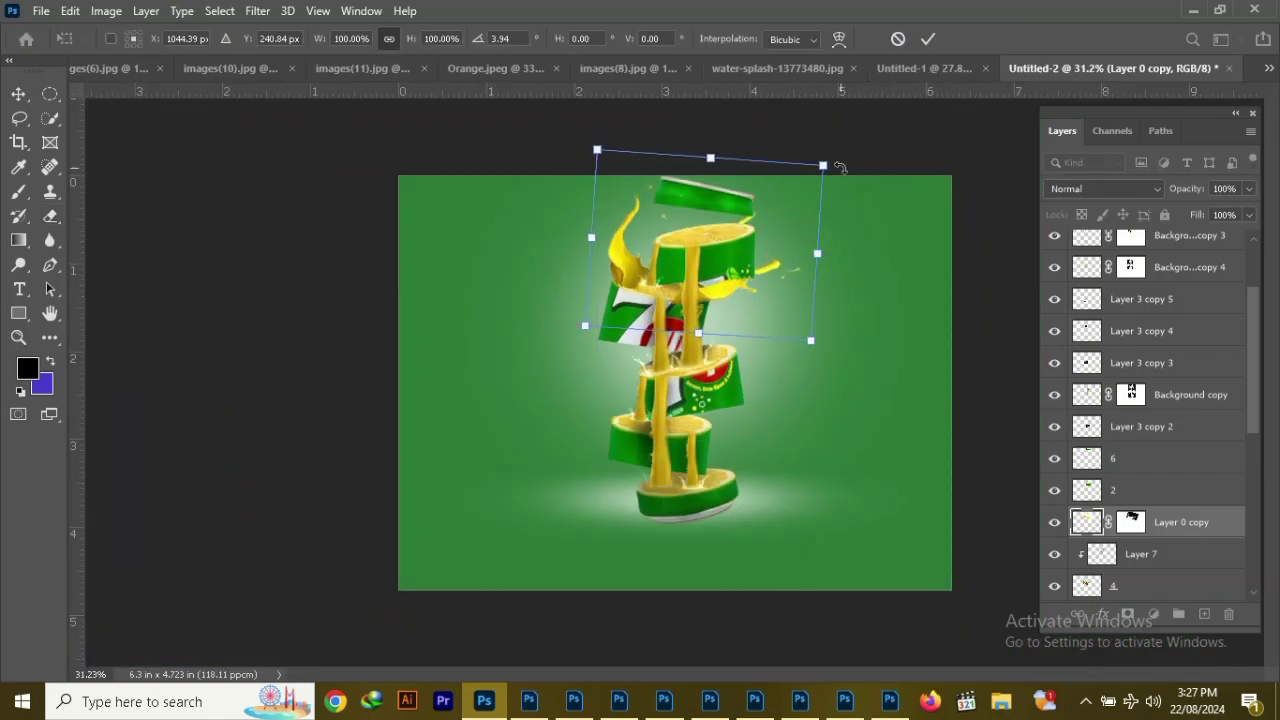
{"action": "key", "text": "Return"}
Move the splash copy beside the lower slices, release its clipping, and flip it narrower
{"action": "left_click_drag", "start_coordinate": [660, 320], "coordinate": [481, 417]}
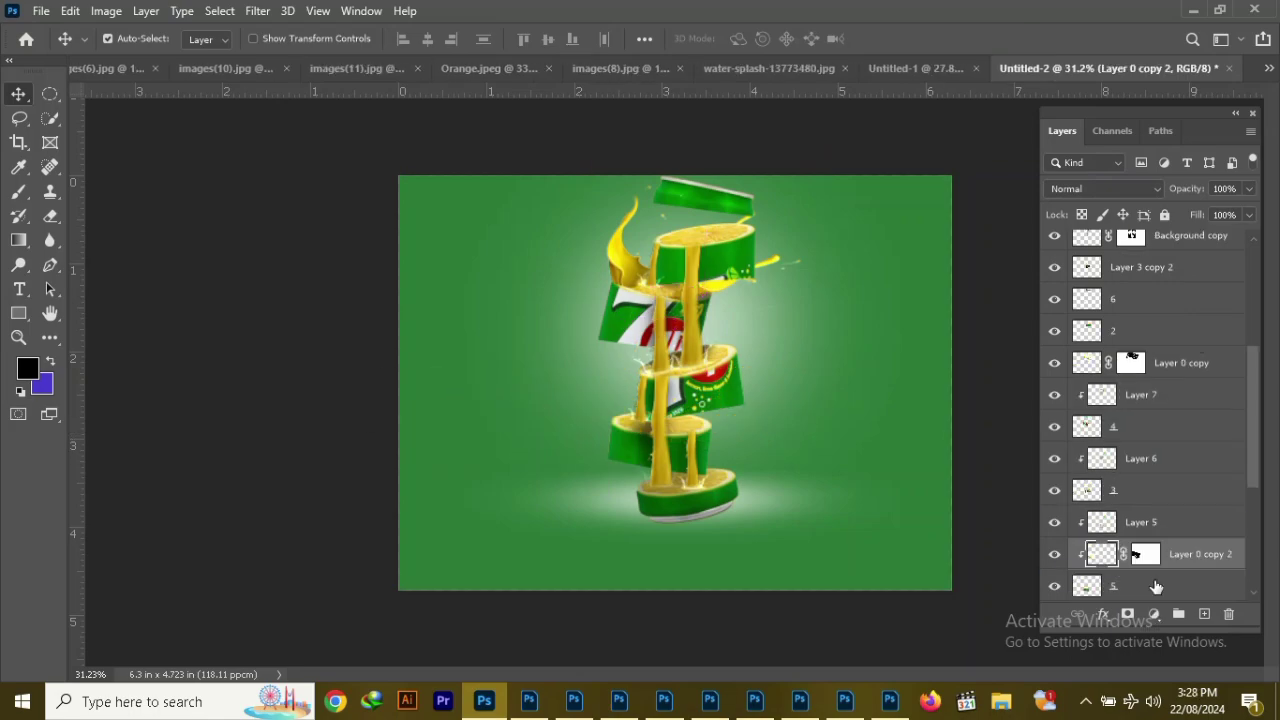
{"action": "right_click", "coordinate": [1156, 587]}
{"action": "left_click", "coordinate": [957, 357]}
{"action": "key", "text": "ctrl+t"}
{"action": "left_click_drag", "start_coordinate": [726, 386], "coordinate": [540, 372]}
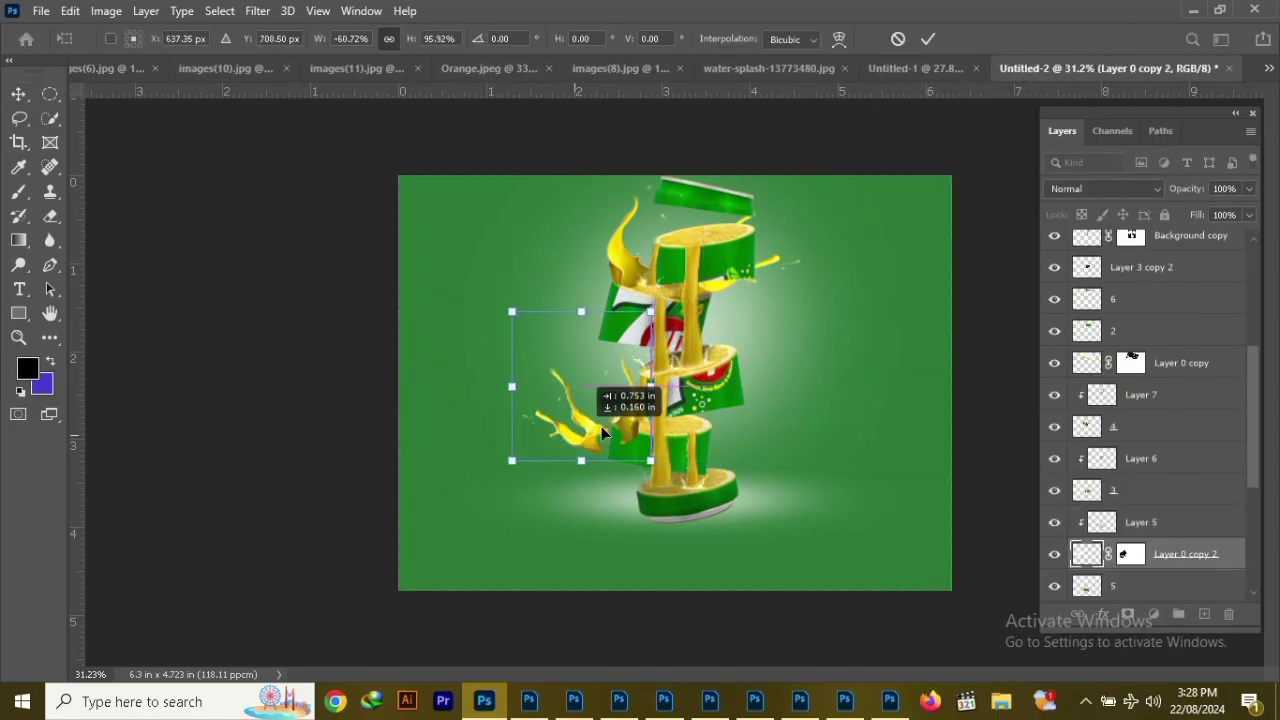
{"action": "key", "text": "Return"}
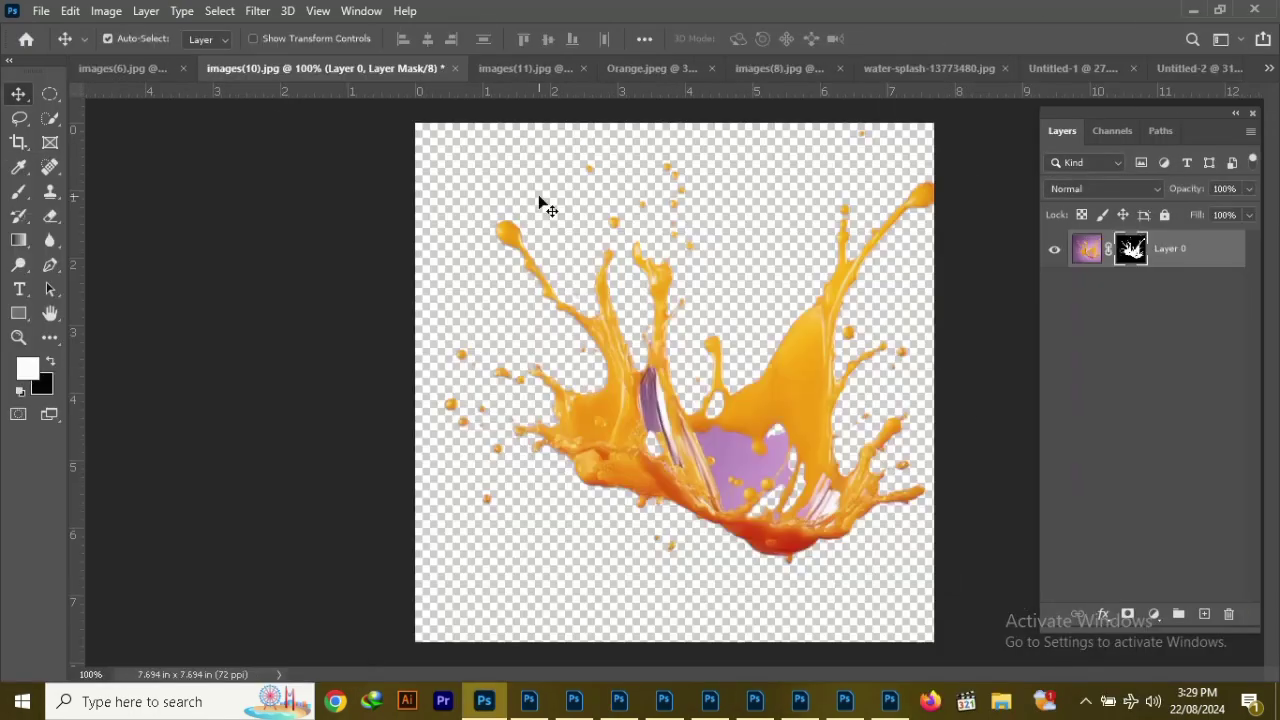
Drag the green water splash into the composite beneath the can, raised above Layer 3
{"action": "left_click_drag", "start_coordinate": [105, 68], "coordinate": [188, 116]}
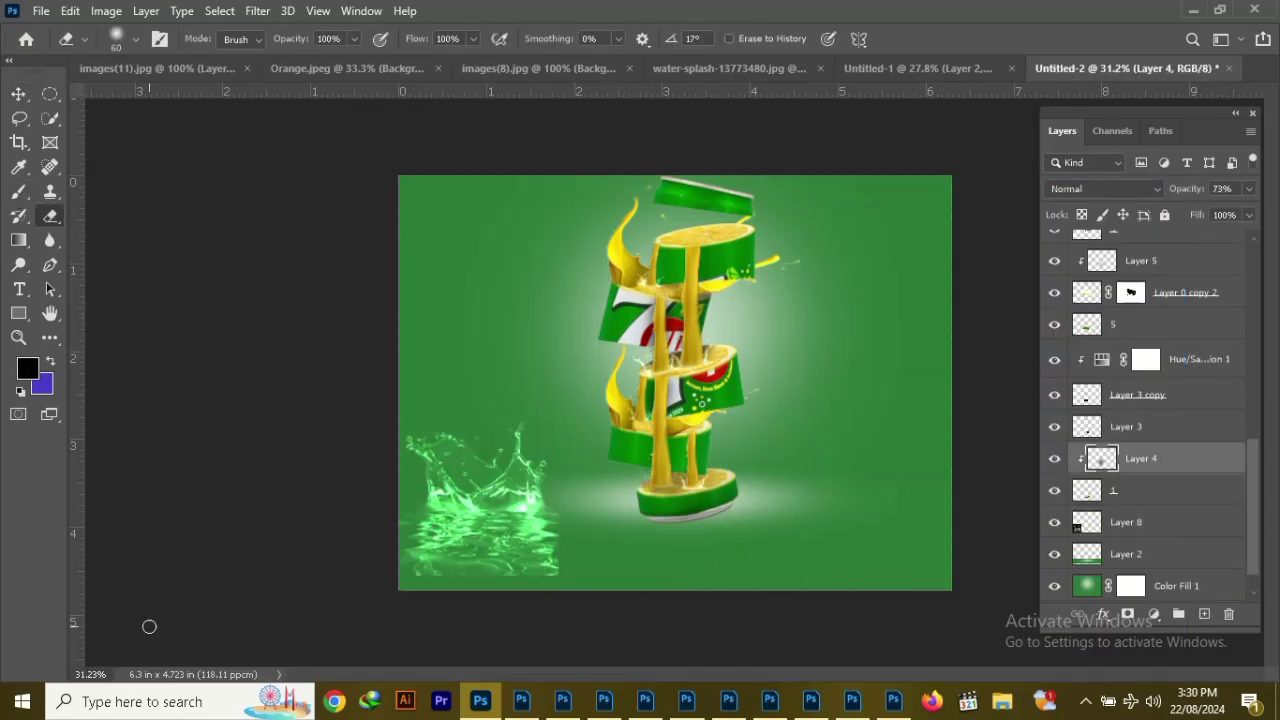
{"action": "key", "text": "v"}
{"action": "mouse_move", "coordinate": [494, 534]}
{"action": "left_mouse_down"}
{"action": "mouse_move", "coordinate": [706, 531]}
{"action": "mouse_move", "coordinate": [697, 545]}
{"action": "left_mouse_up"}
{"action": "key", "text": "ctrl+bracketright"}
{"action": "key", "text": "ctrl+bracketright"}
{"action": "key", "text": "ctrl+bracketright"}
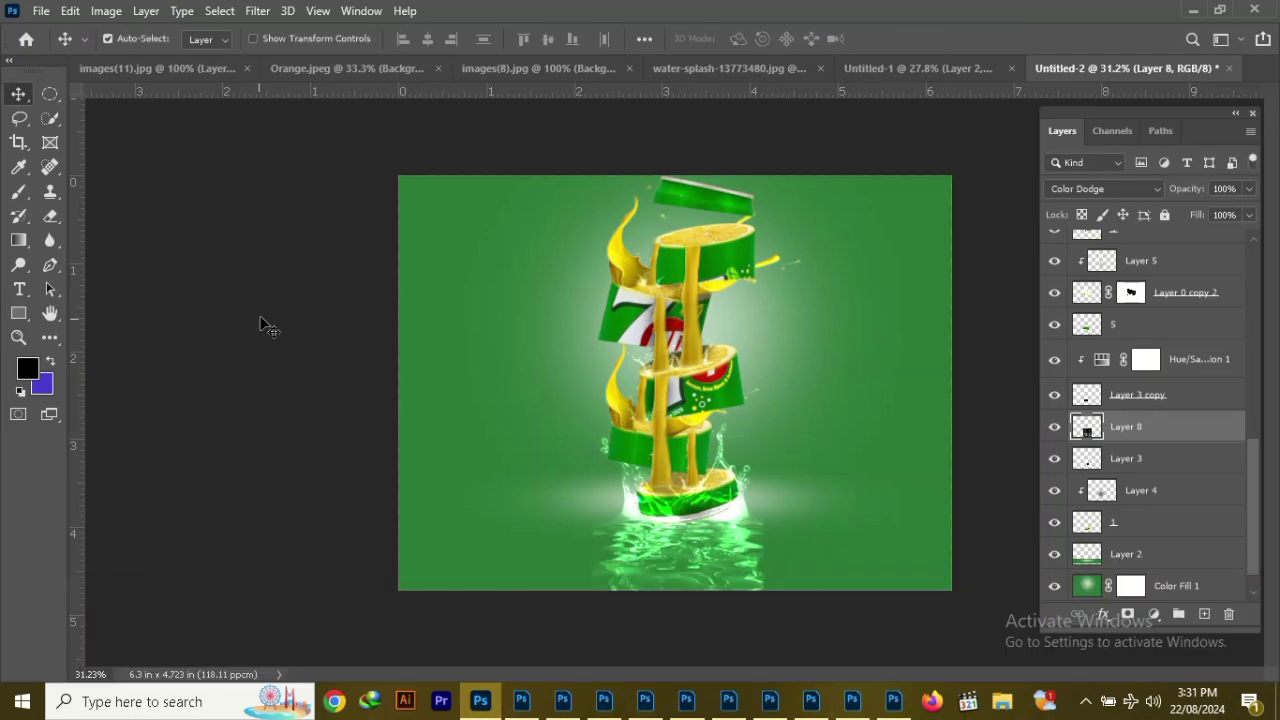
{"action": "left_click", "coordinate": [300, 68]}
{"action": "left_click", "coordinate": [1150, 68]}
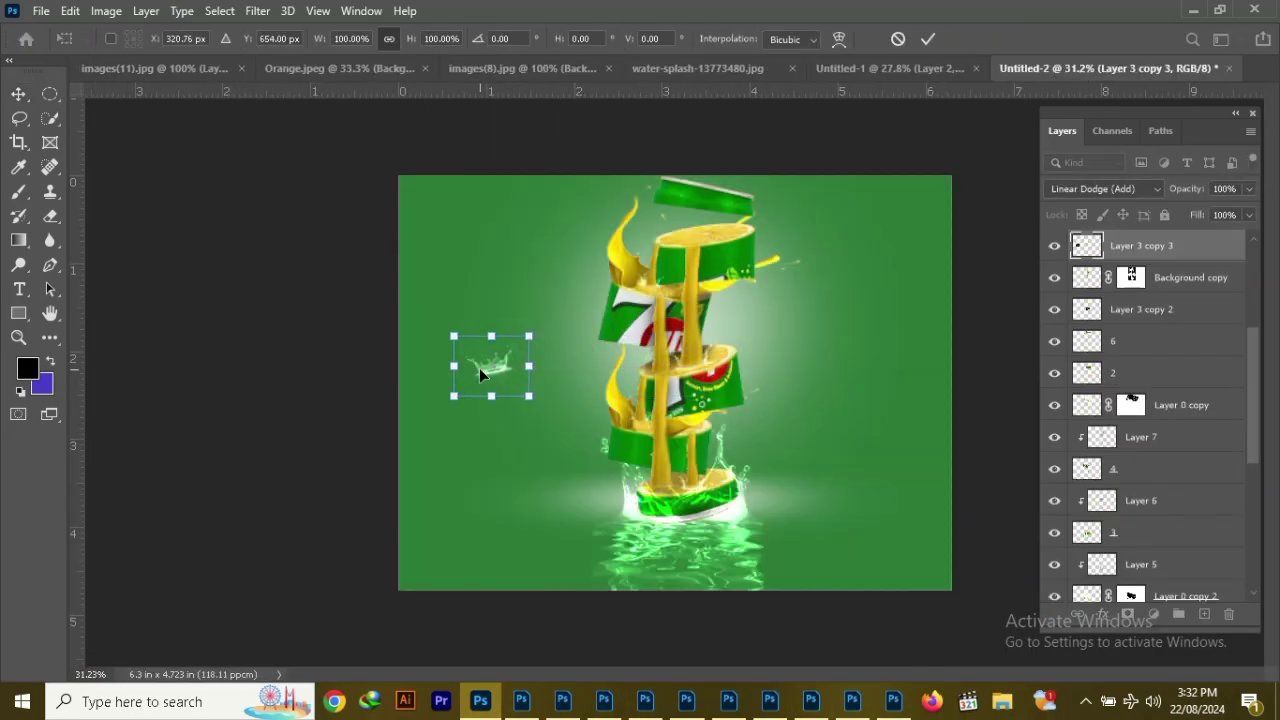
Place a small Layer 3 copy splash and move it upward over the upper slices
{"action": "left_click_drag", "start_coordinate": [495, 368], "coordinate": [670, 368]}
{"action": "key", "text": "alt+bracketleft"}
{"action": "key", "text": "ctrl+t"}
{"action": "mouse_move", "coordinate": [706, 433]}
{"action": "left_mouse_down"}
{"action": "mouse_move", "coordinate": [766, 233]}
{"action": "mouse_move", "coordinate": [625, 490]}
{"action": "left_mouse_up"}
{"action": "key", "text": "Return"}
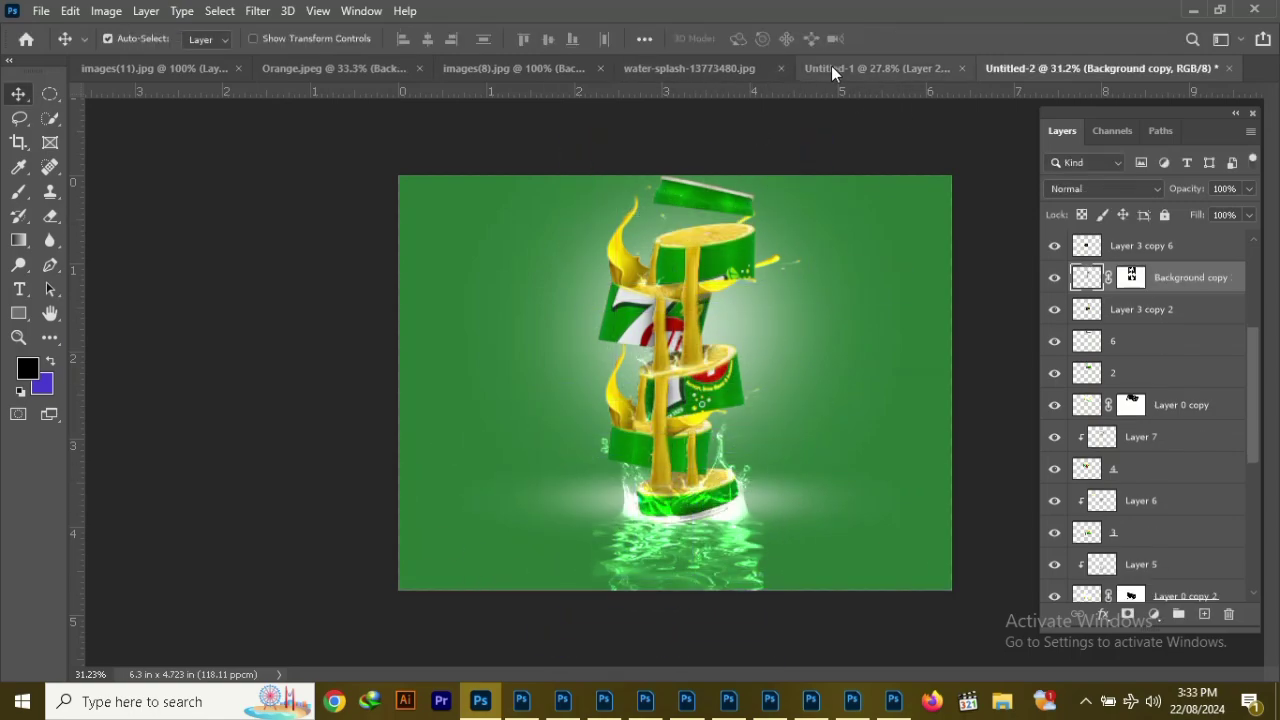
Duplicate the Layer 9 splash and move the copy further down the can
{"action": "left_click", "coordinate": [710, 68]}
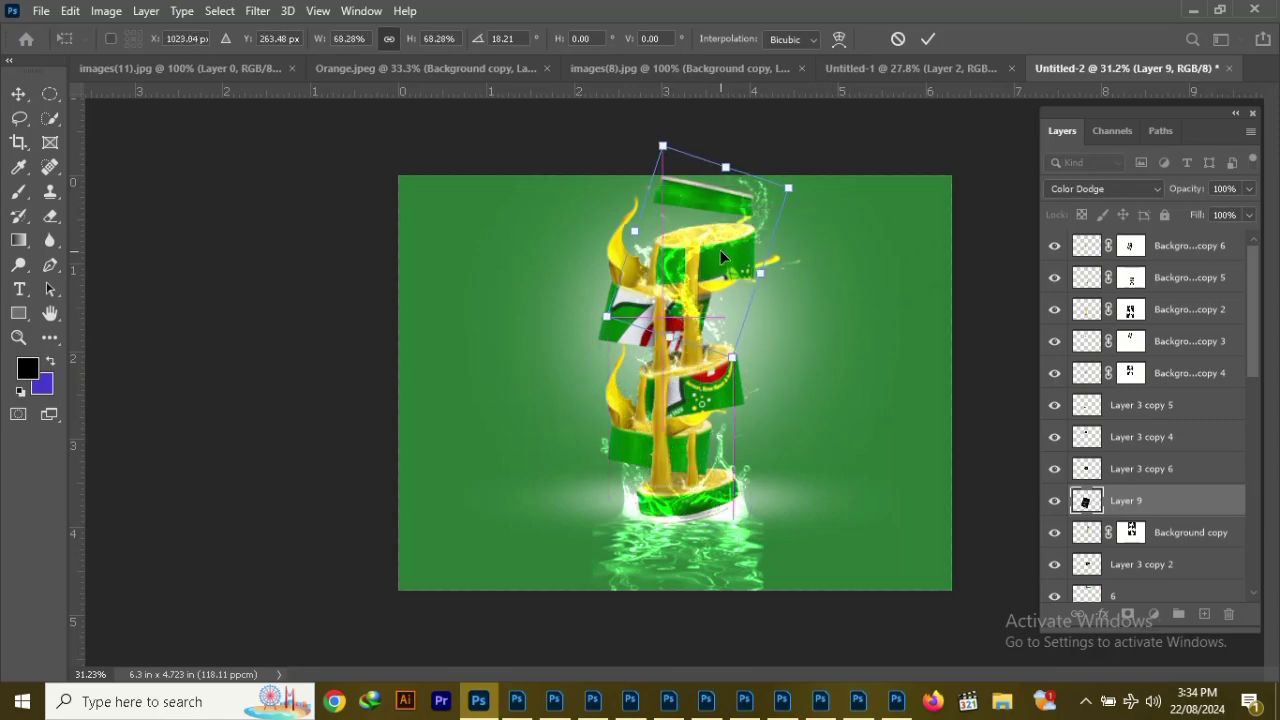
{"action": "key", "text": "Return"}
{"action": "left_click_drag", "start_coordinate": [690, 330], "coordinate": [688, 460]}
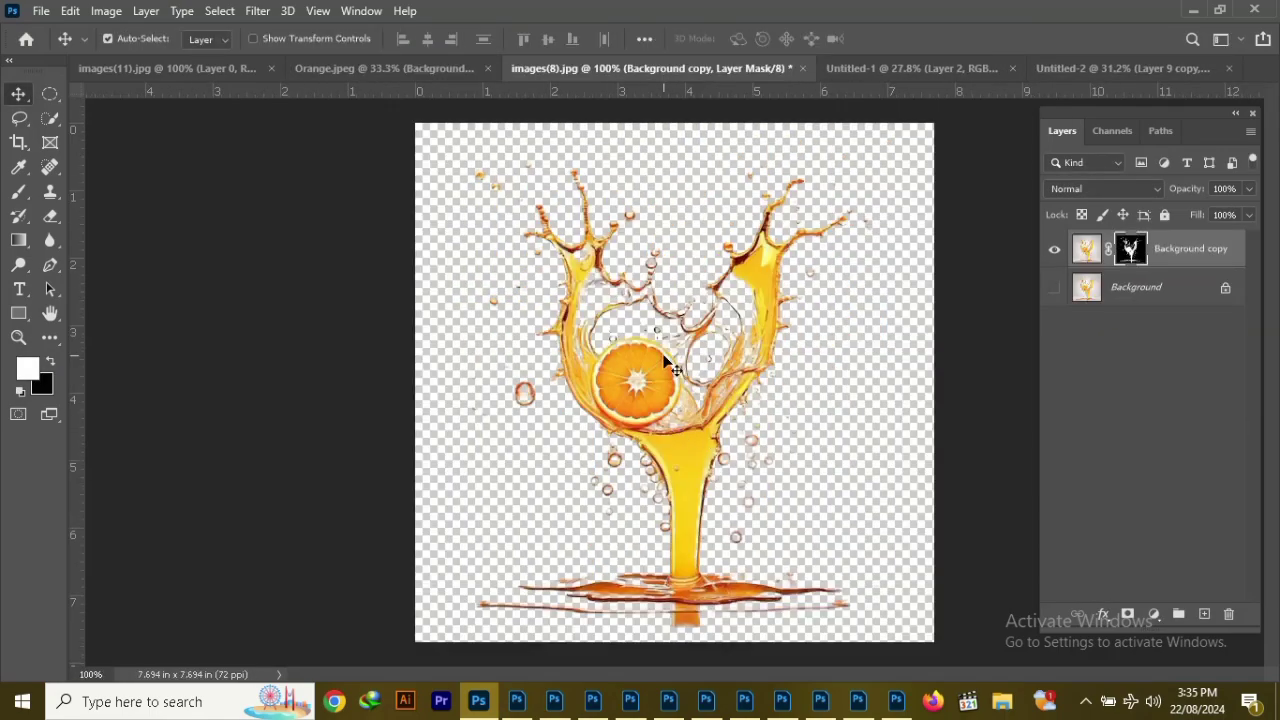
Move the orange splash to the can's base, blend it with Screen, and paste the light-rays image
{"action": "scroll", "coordinate": [688, 280], "scroll_direction": "up", "scroll_amount": 2}
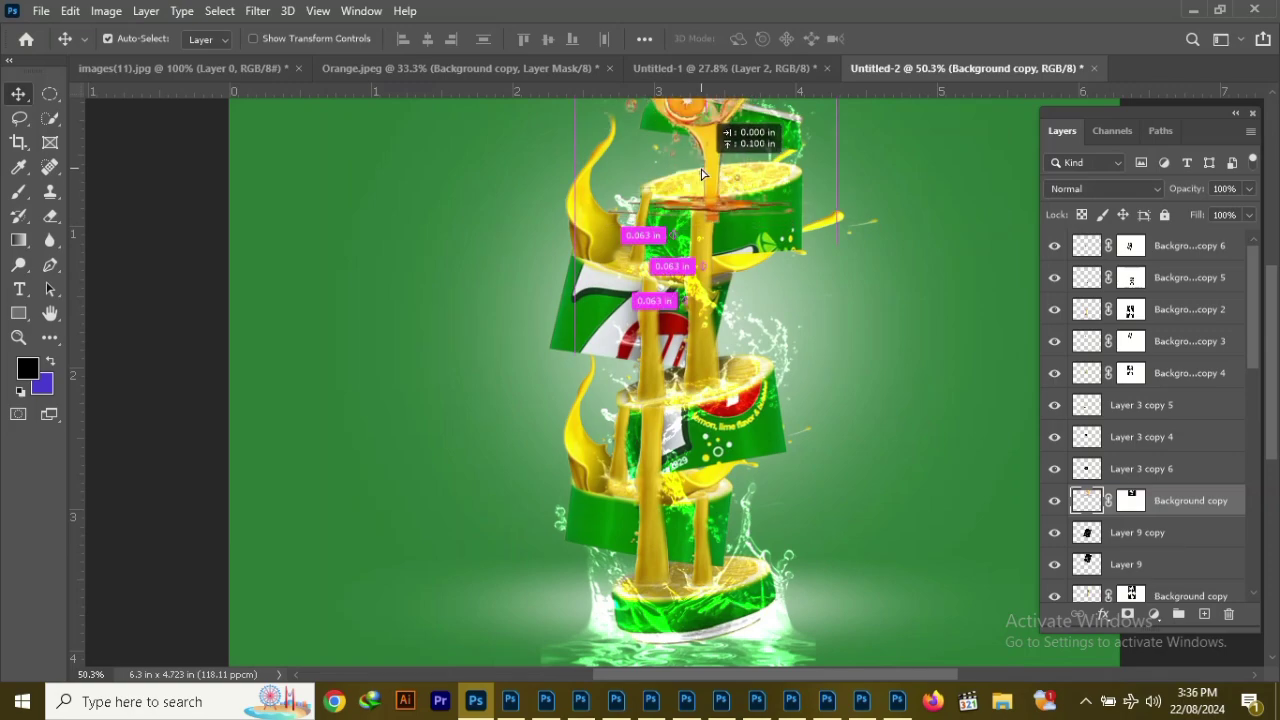
{"action": "mouse_move", "coordinate": [688, 280]}
{"action": "left_mouse_down"}
{"action": "mouse_move", "coordinate": [706, 632]}
{"action": "mouse_move", "coordinate": [712, 600]}
{"action": "left_mouse_up"}
{"action": "scroll", "coordinate": [712, 600], "scroll_direction": "down", "scroll_amount": 2}
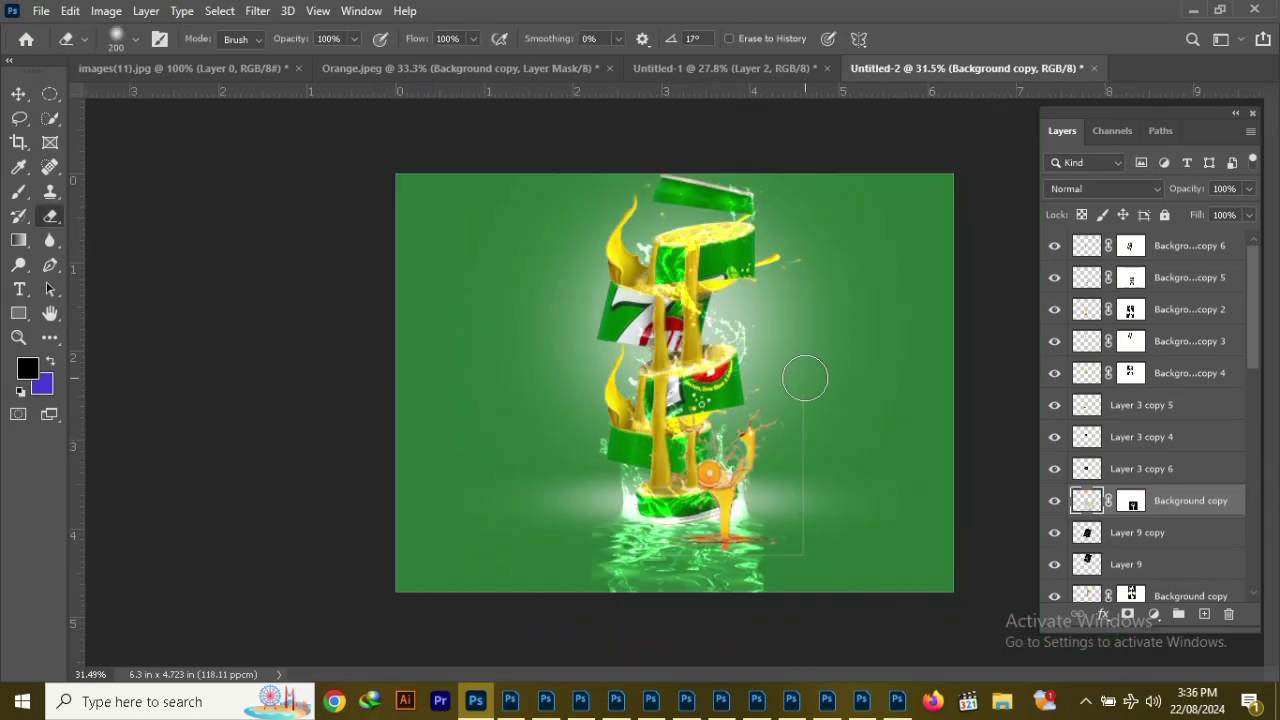
{"action": "key", "text": "v"}
{"action": "left_click_drag", "start_coordinate": [724, 540], "coordinate": [725, 543]}
{"action": "key", "text": "shift+alt+s"}
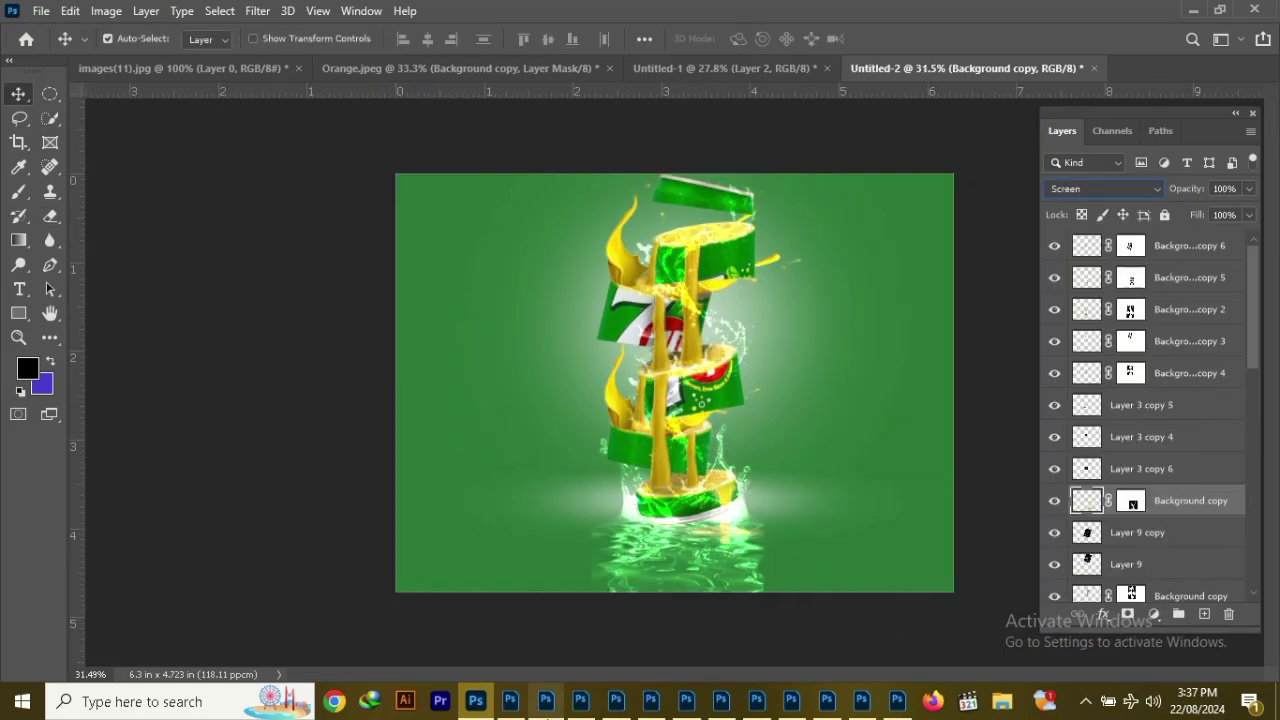
{"action": "scroll", "coordinate": [646, 416], "scroll_direction": "down", "scroll_amount": 1}
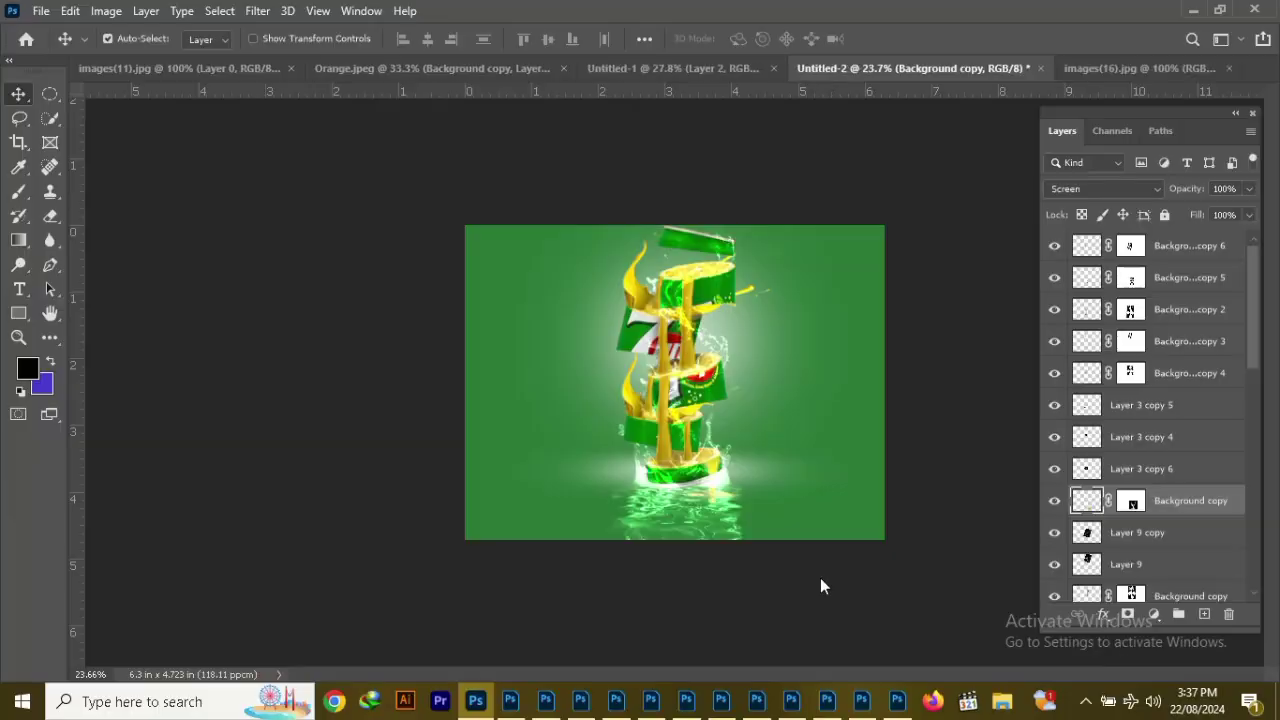
{"action": "key", "text": "ctrl+v"}
Enlarge the light rays over the canvas, set them to Screen and shift their hue +98 to green
{"action": "key", "text": "ctrl+t"}
{"action": "left_click_drag", "start_coordinate": [686, 491], "coordinate": [686, 458]}
{"action": "key", "text": "Return"}
{"action": "left_click", "coordinate": [1104, 188]}
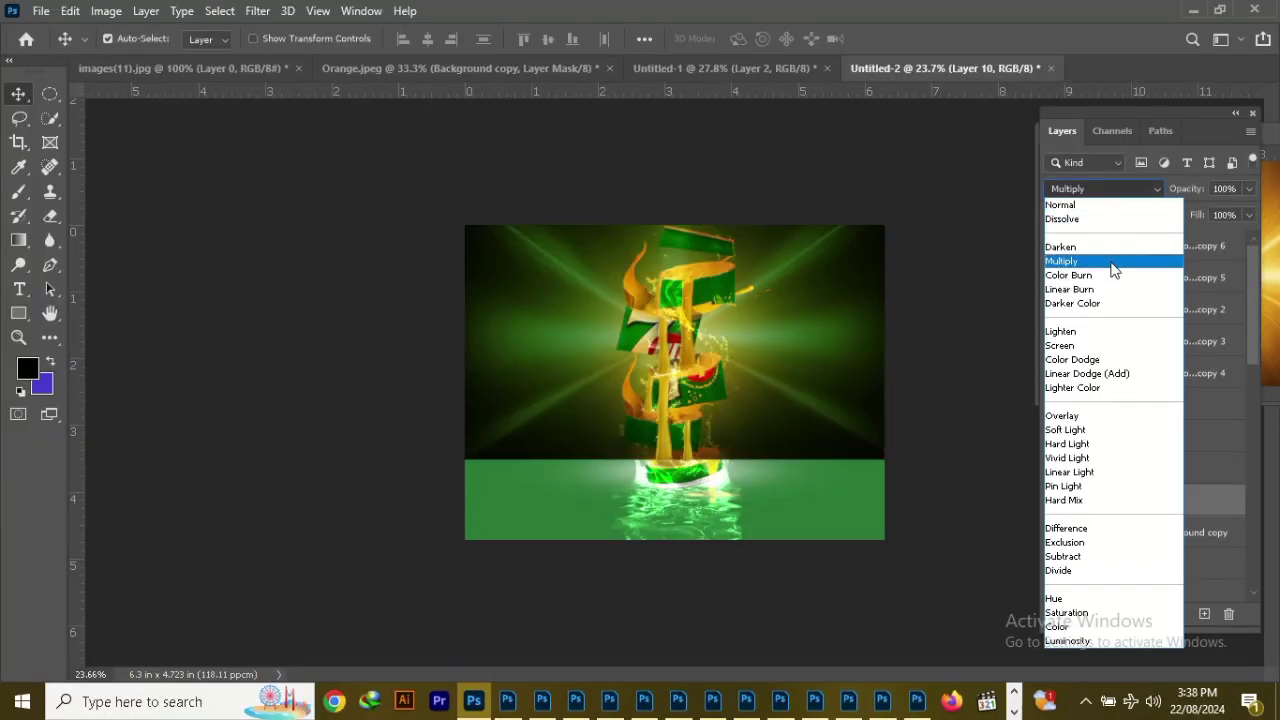
{"action": "left_click", "coordinate": [1110, 352]}
{"action": "scroll", "coordinate": [1150, 430], "scroll_direction": "down", "scroll_amount": 5}
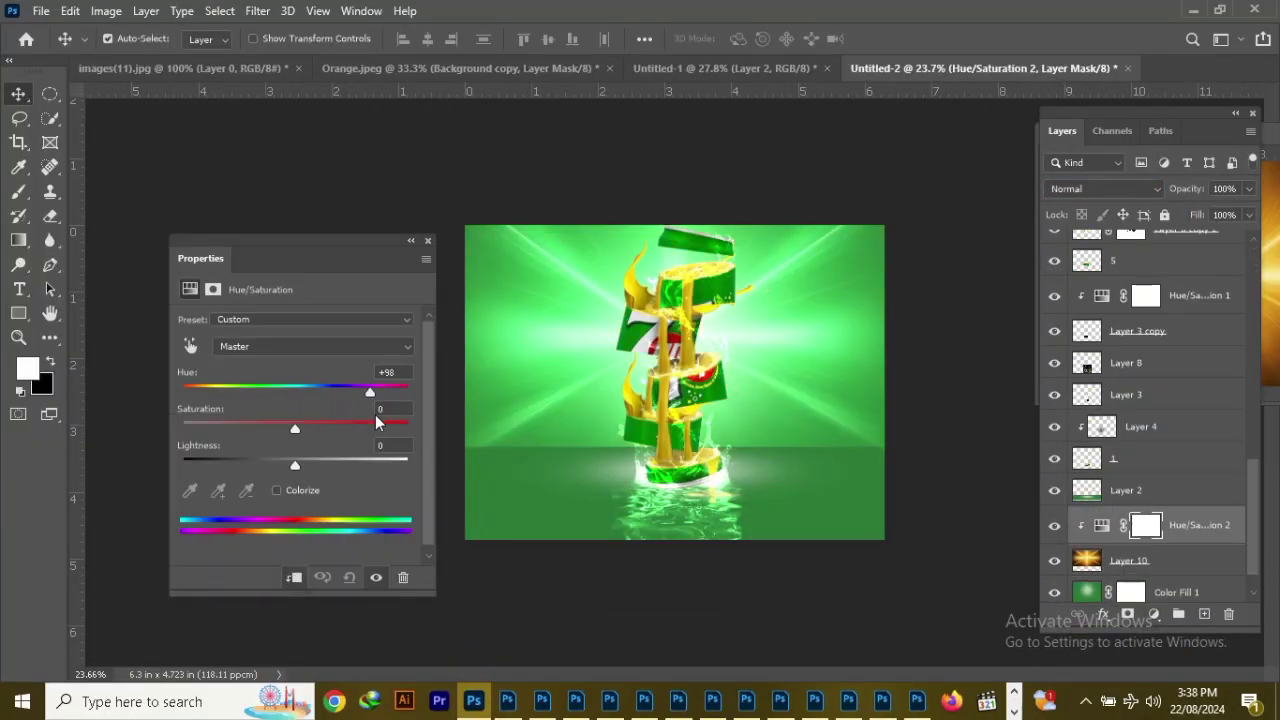
{"action": "left_click_drag", "start_coordinate": [254, 466], "coordinate": [299, 446]}
{"action": "left_click", "coordinate": [428, 241]}
{"action": "scroll", "coordinate": [758, 444], "scroll_direction": "down", "scroll_amount": 2}
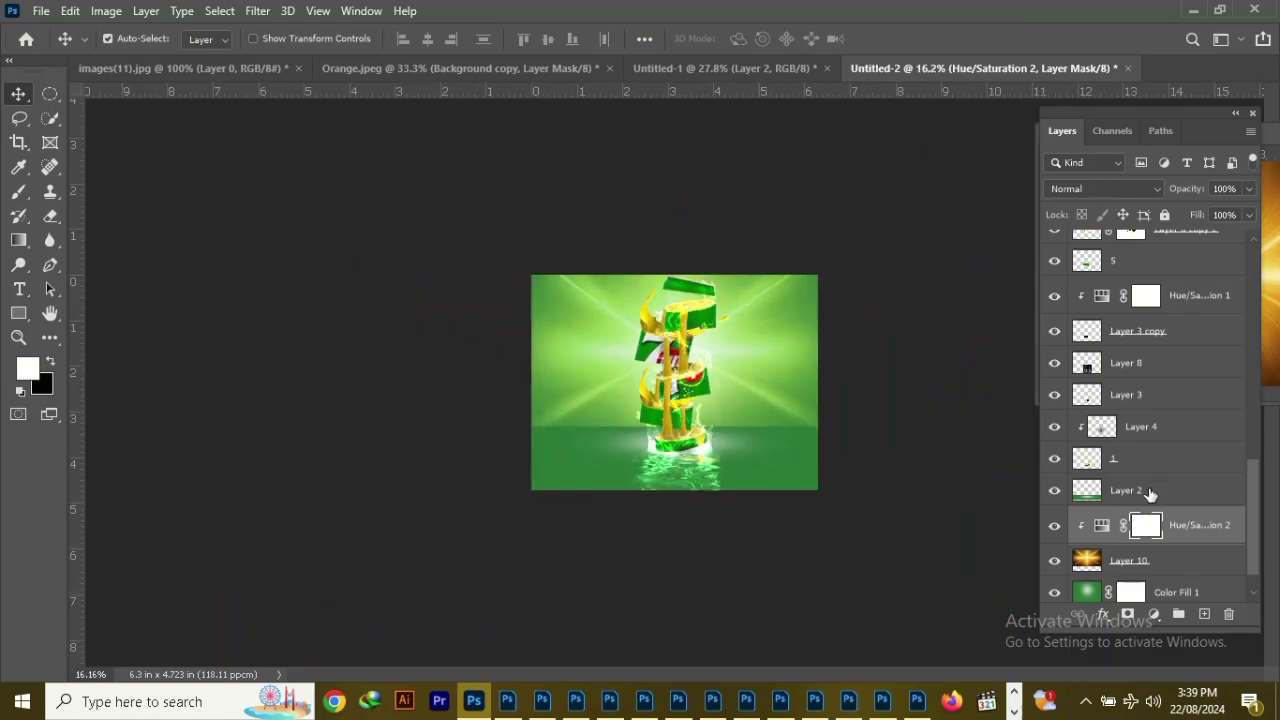
Set the Background copy 6 splash layer to Color Dodge blending
{"action": "left_click", "coordinate": [1140, 245]}
{"action": "right_click", "coordinate": [1100, 530]}
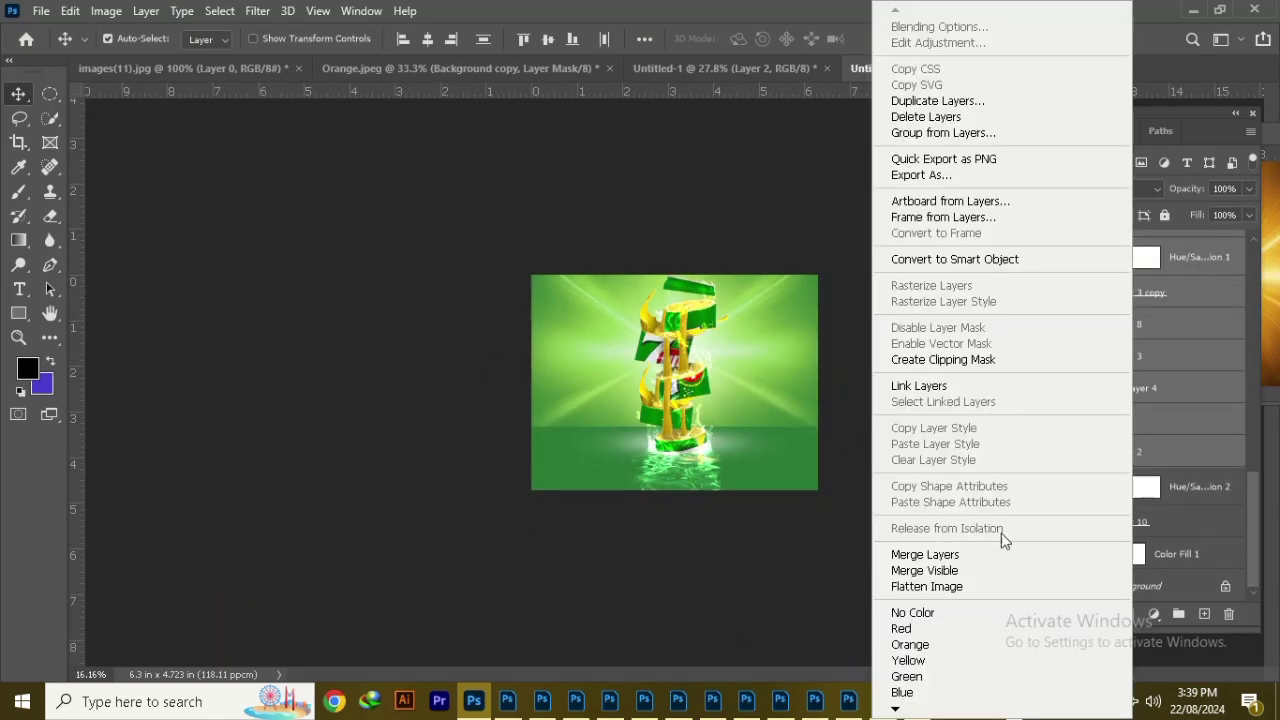
{"action": "key", "text": "Escape"}
{"action": "left_click", "coordinate": [1143, 188]}
{"action": "left_click", "coordinate": [1072, 359]}
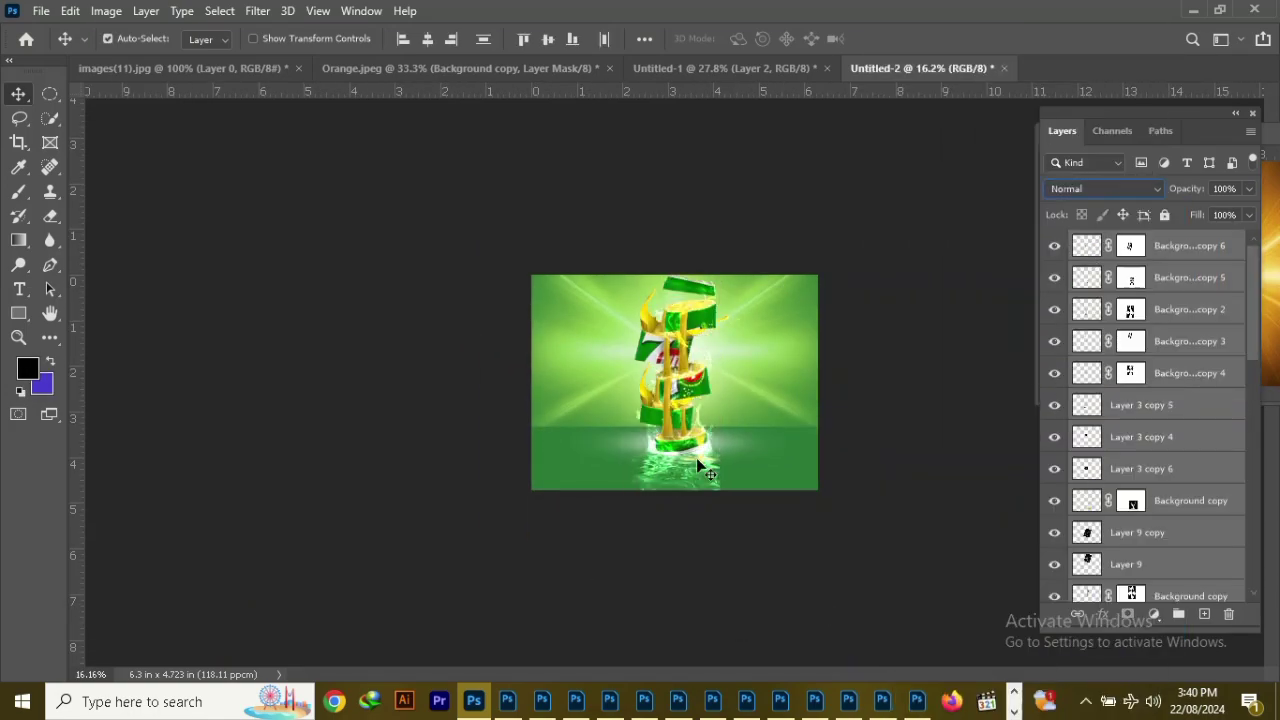
{"action": "scroll", "coordinate": [669, 295], "scroll_direction": "up", "scroll_amount": 4}
{"action": "left_click", "coordinate": [596, 598]}
{"action": "left_click", "coordinate": [672, 250]}
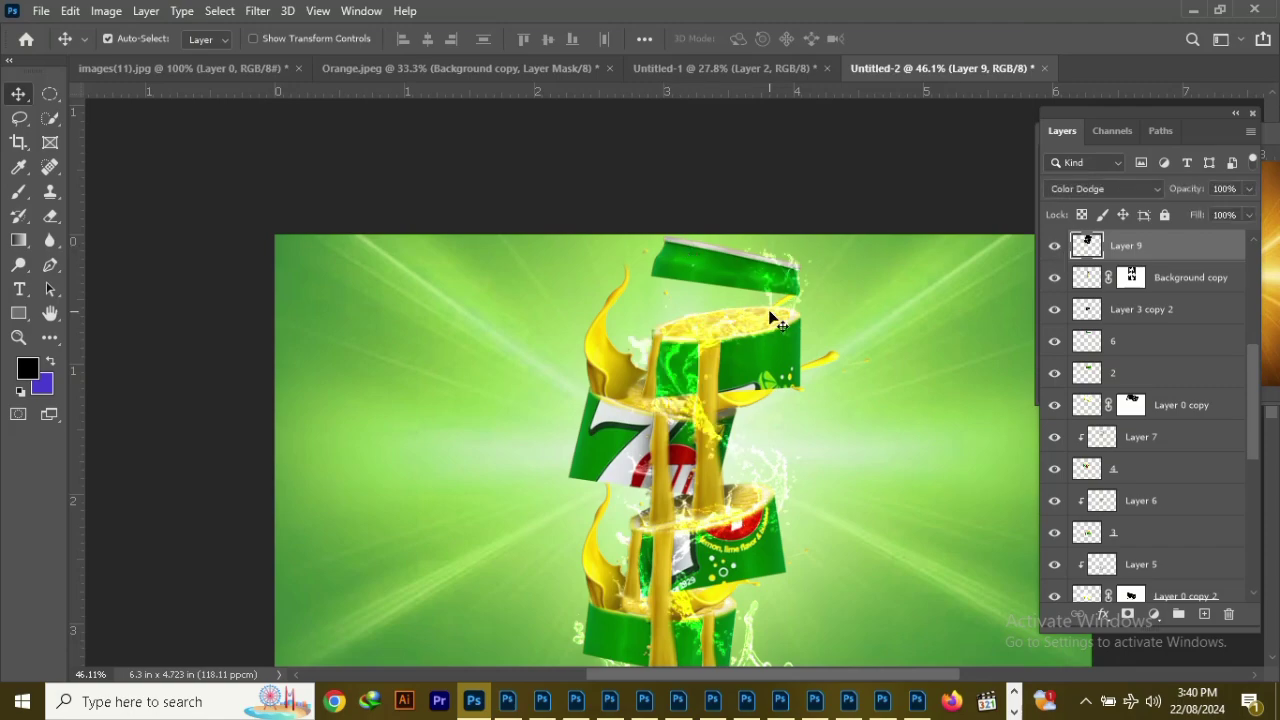
Add a clipped layer and paint soft white highlights on the slices of Layers 2 and 7
{"action": "scroll", "coordinate": [1053, 350], "scroll_direction": "down", "scroll_amount": 3}
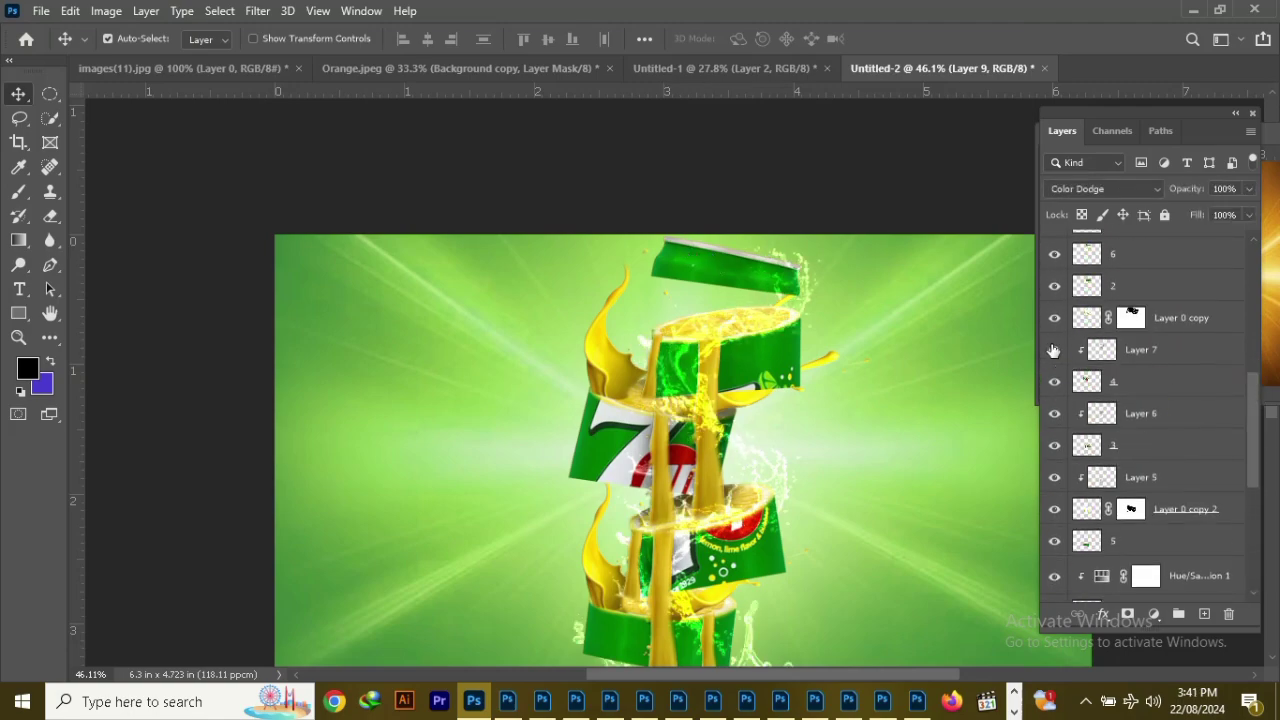
{"action": "key", "text": "ctrl+shift+alt+n"}
{"action": "key", "text": "b"}
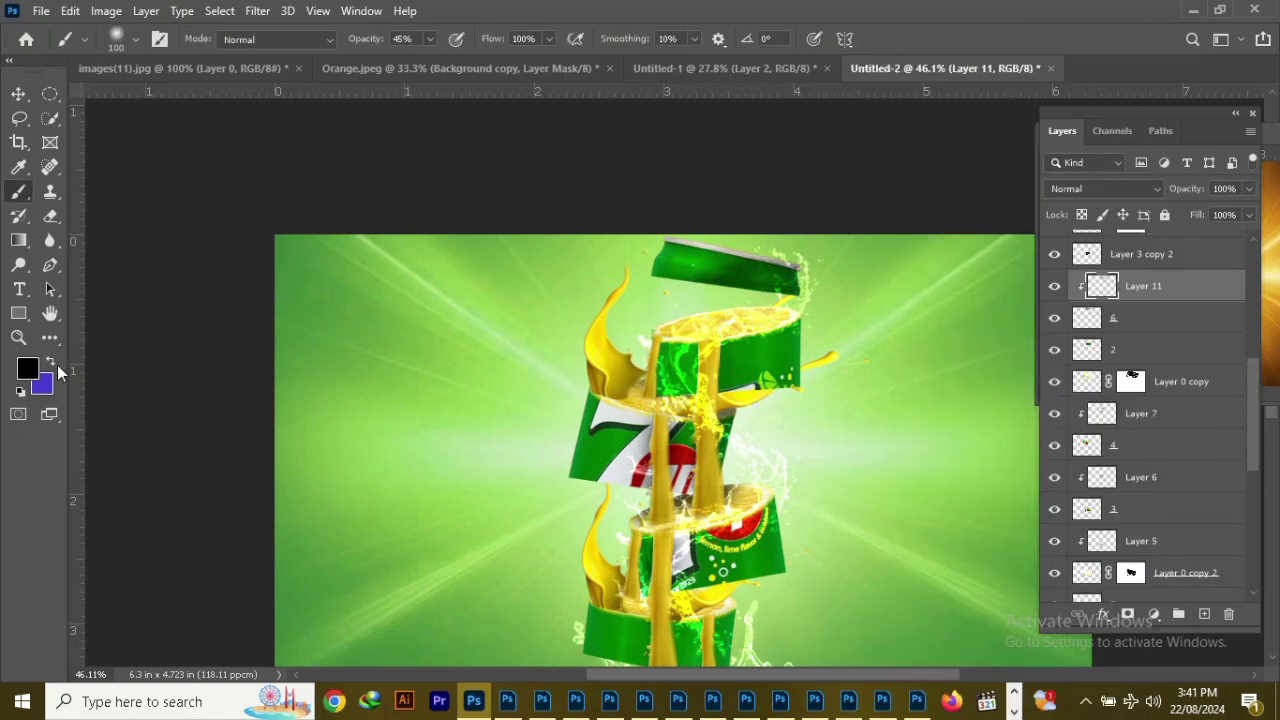
{"action": "key", "text": "d"}
{"action": "key", "text": "x"}
{"action": "scroll", "coordinate": [650, 400], "scroll_direction": "up", "scroll_amount": 1}
{"action": "scroll", "coordinate": [1240, 459], "scroll_direction": "down", "scroll_amount": 3}
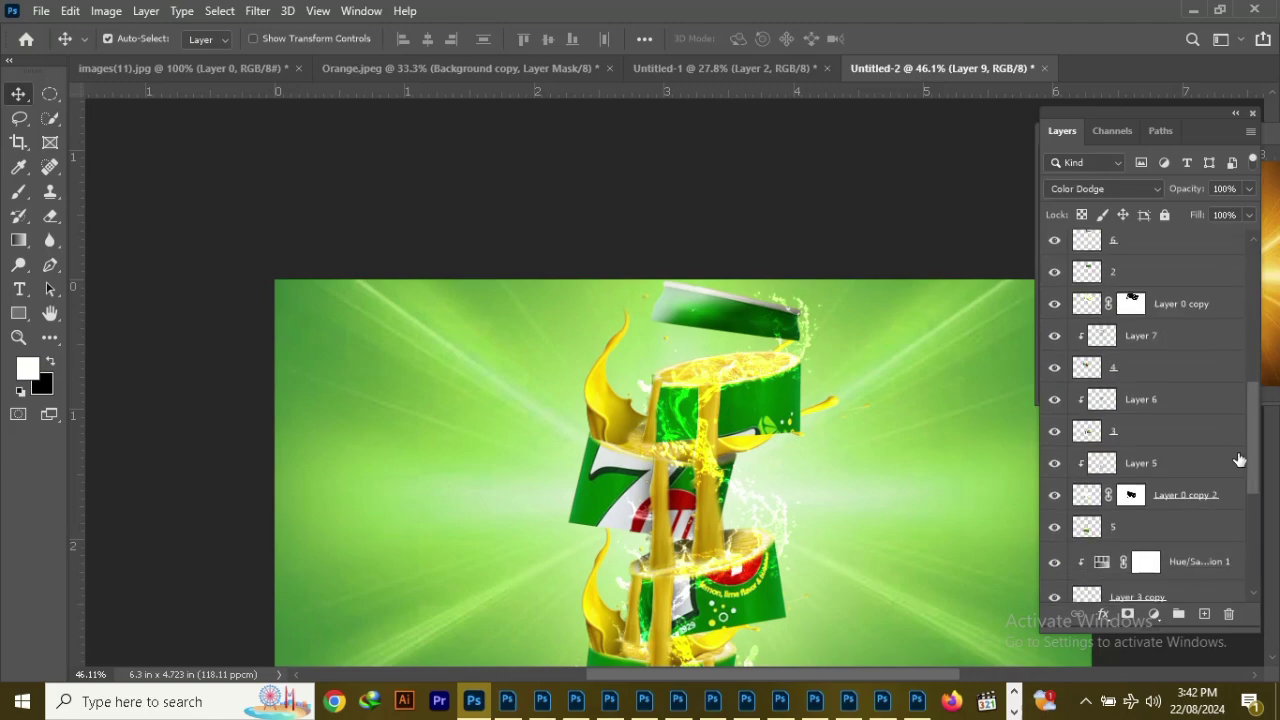
{"action": "scroll", "coordinate": [1054, 410], "scroll_direction": "up", "scroll_amount": 5}
{"action": "scroll", "coordinate": [1143, 457], "scroll_direction": "up", "scroll_amount": 2}
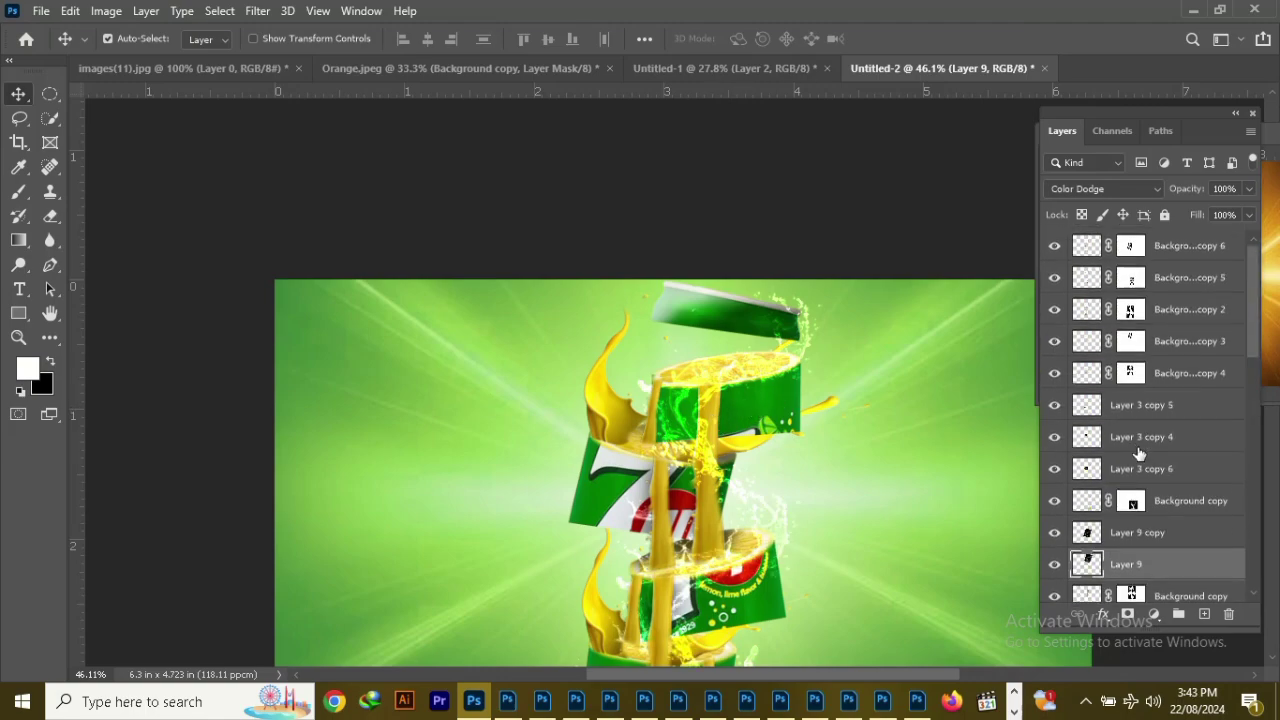
{"action": "scroll", "coordinate": [1143, 457], "scroll_direction": "down", "scroll_amount": 5}
{"action": "left_click", "coordinate": [1150, 406]}
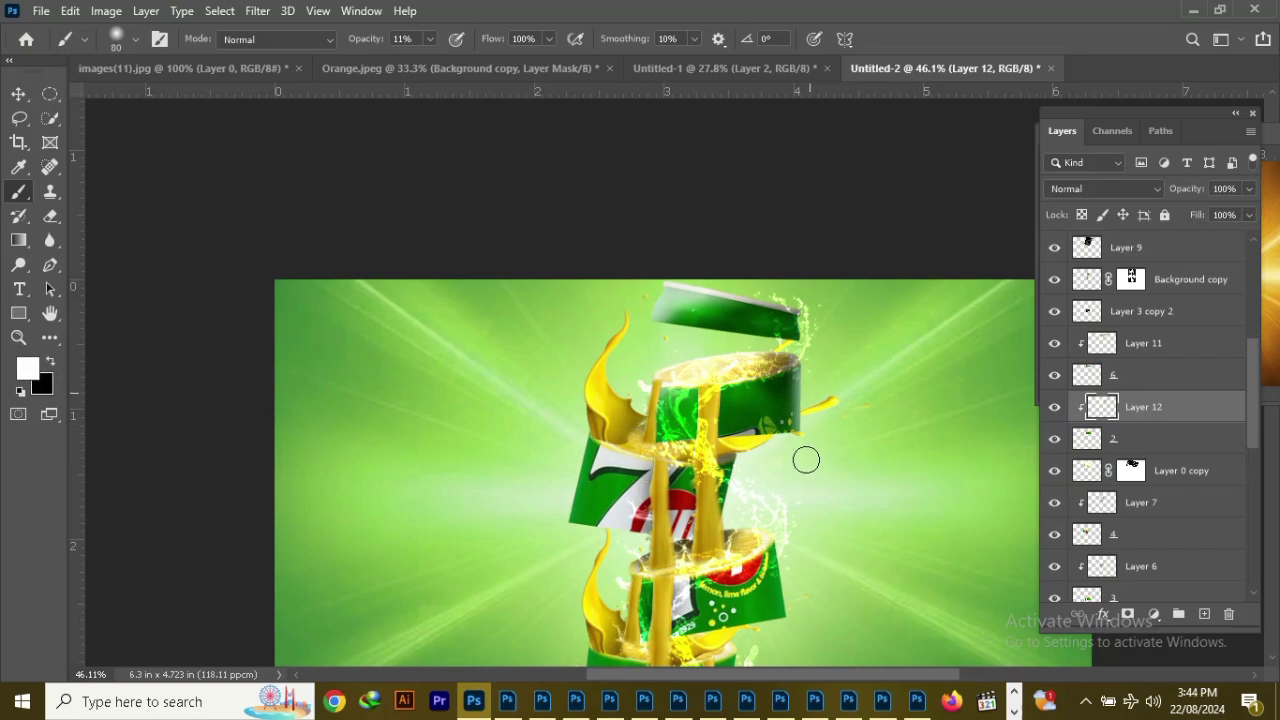
{"action": "left_click", "coordinate": [1140, 502]}
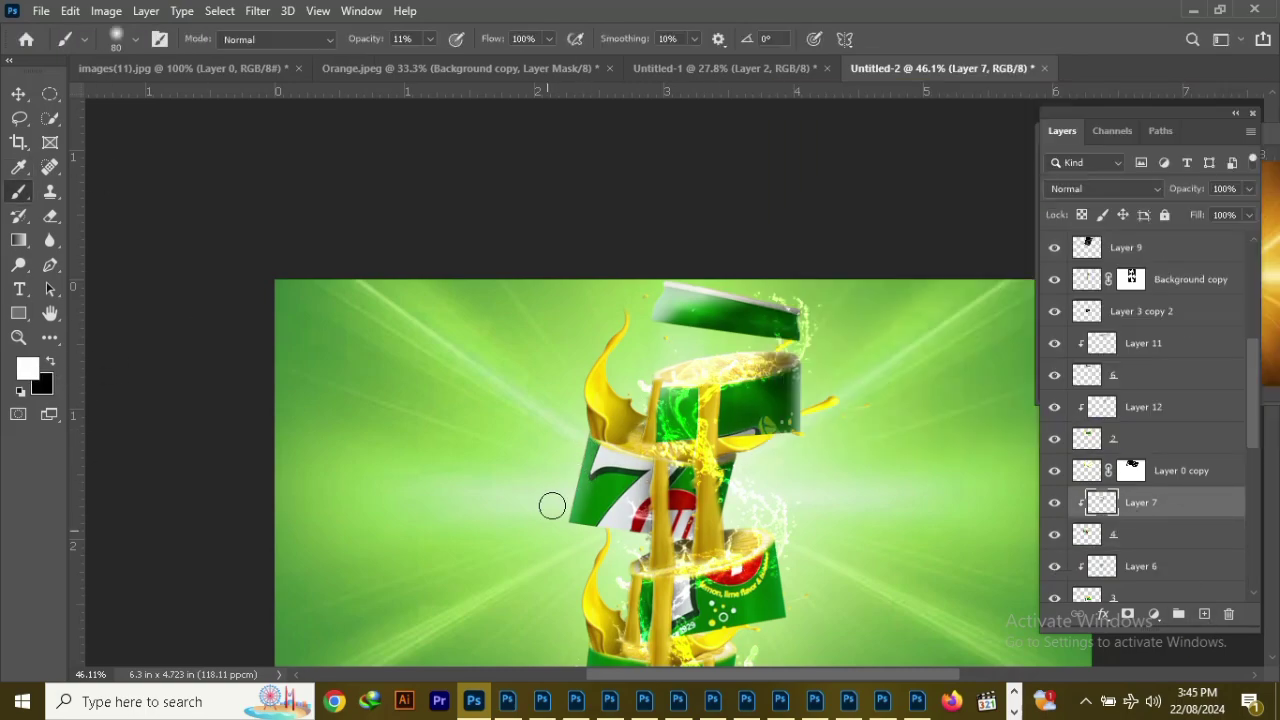
Duplicate the Layer 9 splash glow and paint white highlights on Layer 6
{"action": "key", "text": "v"}
{"action": "left_click_drag", "start_coordinate": [720, 493], "coordinate": [1027, 462]}
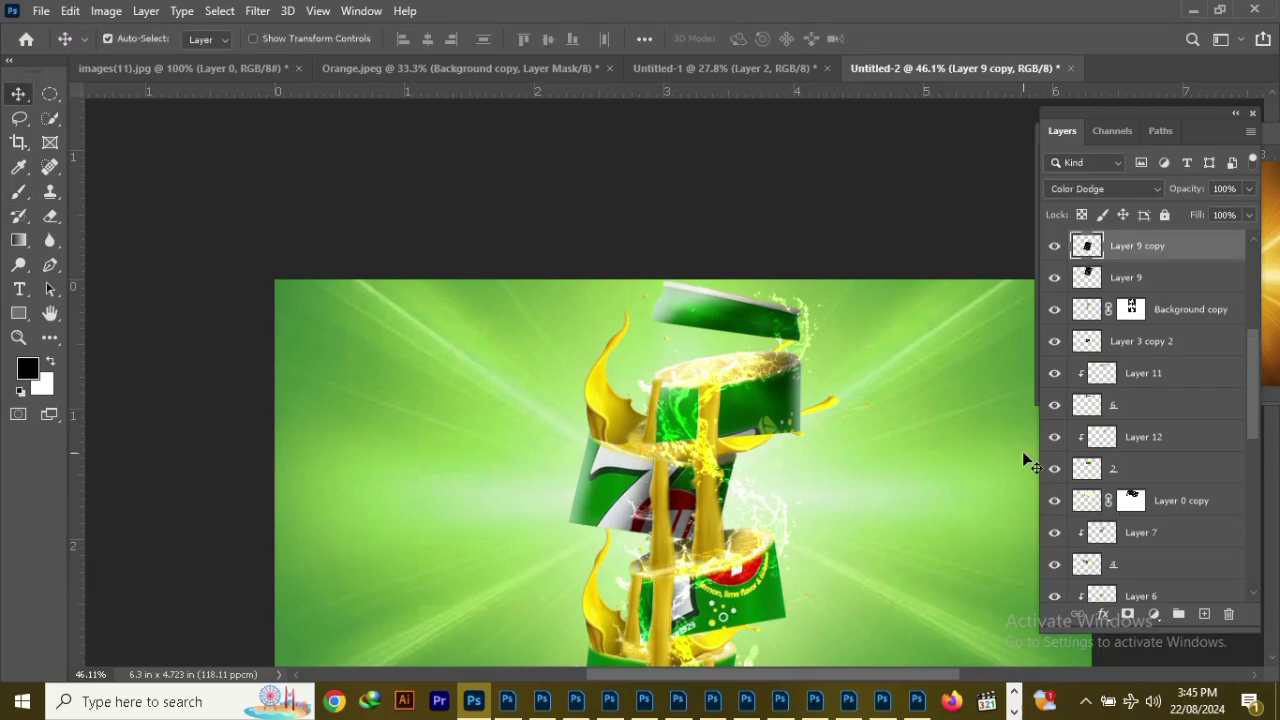
{"action": "scroll", "coordinate": [1254, 387], "scroll_direction": "down", "scroll_amount": 3}
{"action": "left_click", "coordinate": [1140, 398]}
{"action": "key", "text": "b"}
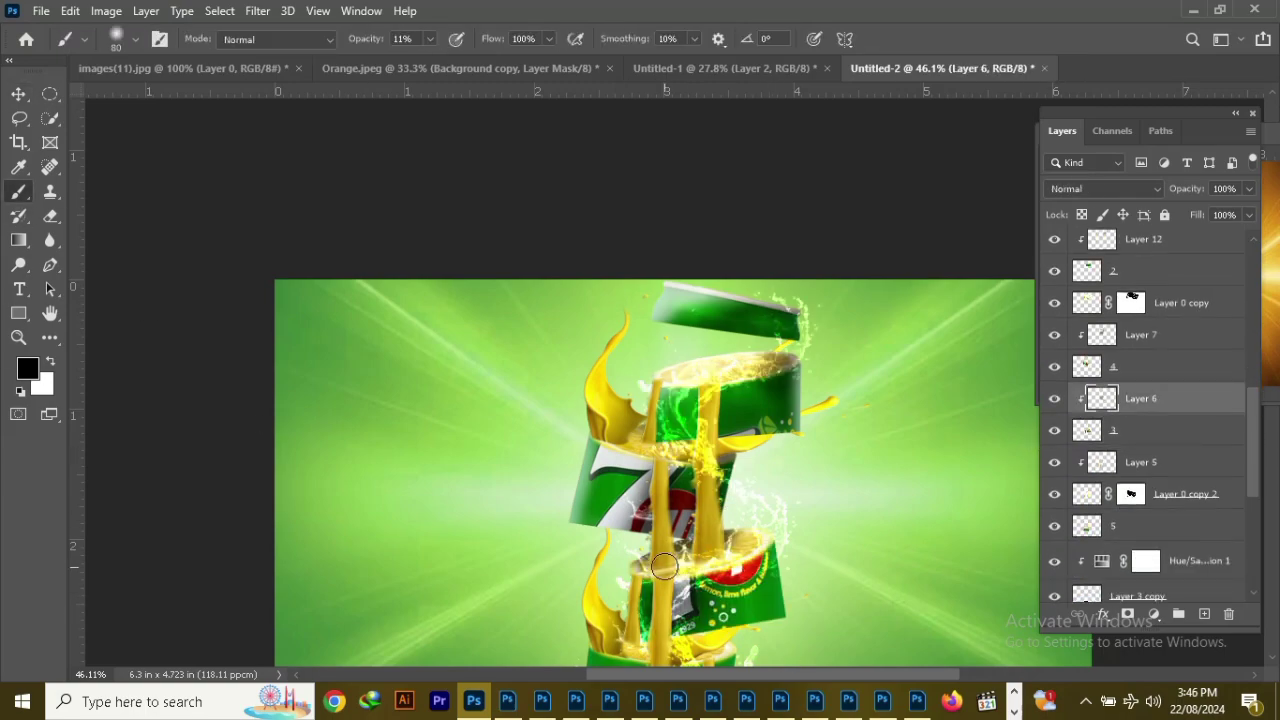
{"action": "key", "text": "x"}
{"action": "scroll", "coordinate": [806, 470], "scroll_direction": "down", "scroll_amount": 5}
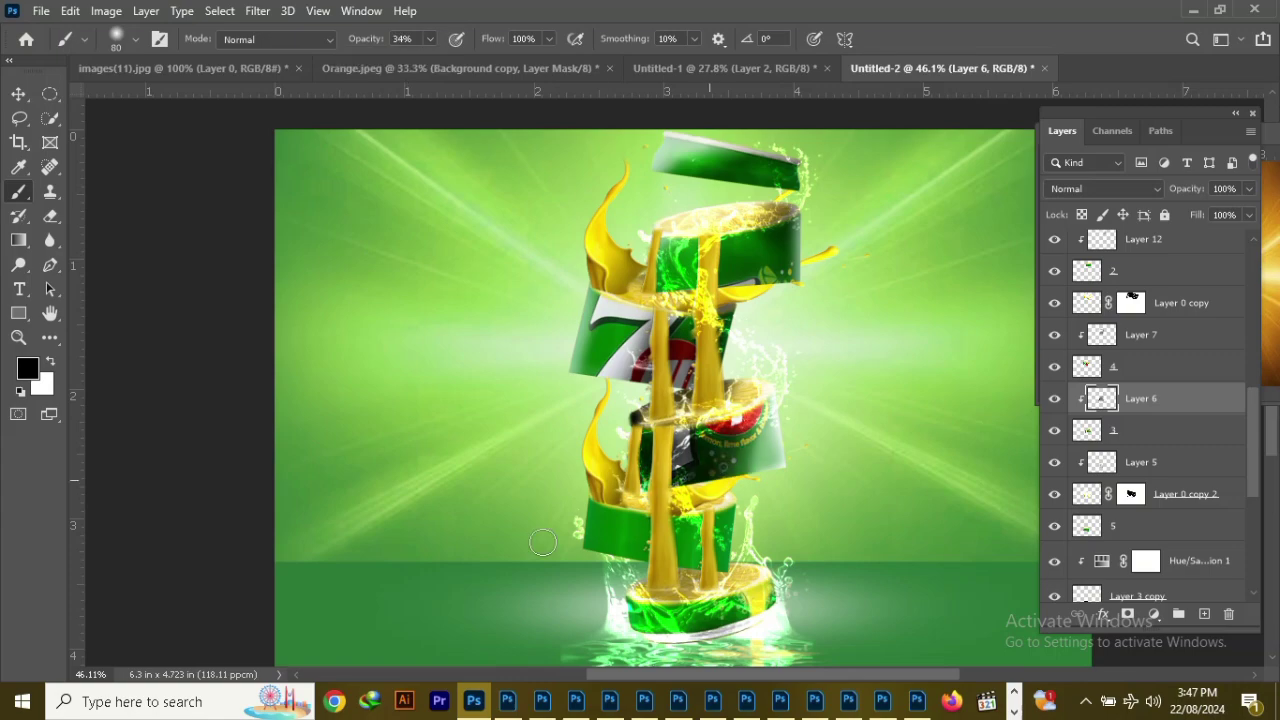
Add a new Layer 13 clipped to slice layer 5 for white highlights
{"action": "left_click", "coordinate": [718, 470], "text": "ctrl"}
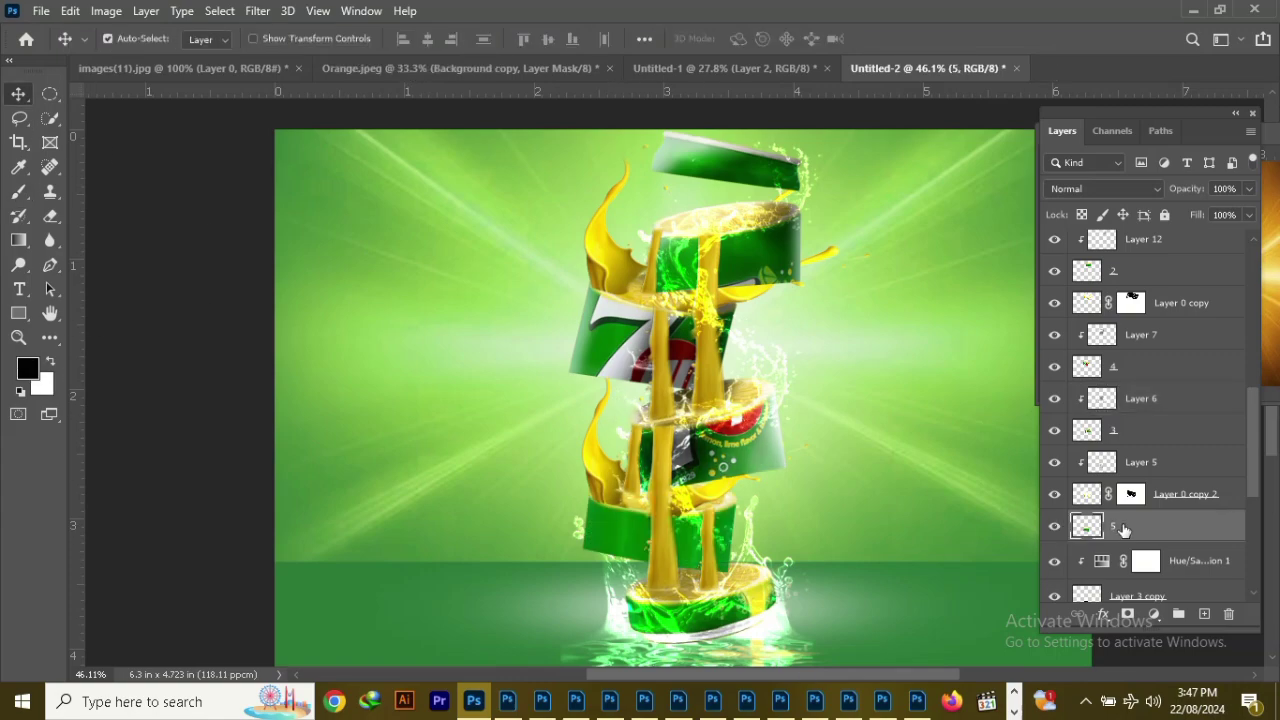
{"action": "left_click", "coordinate": [678, 500], "text": "ctrl"}
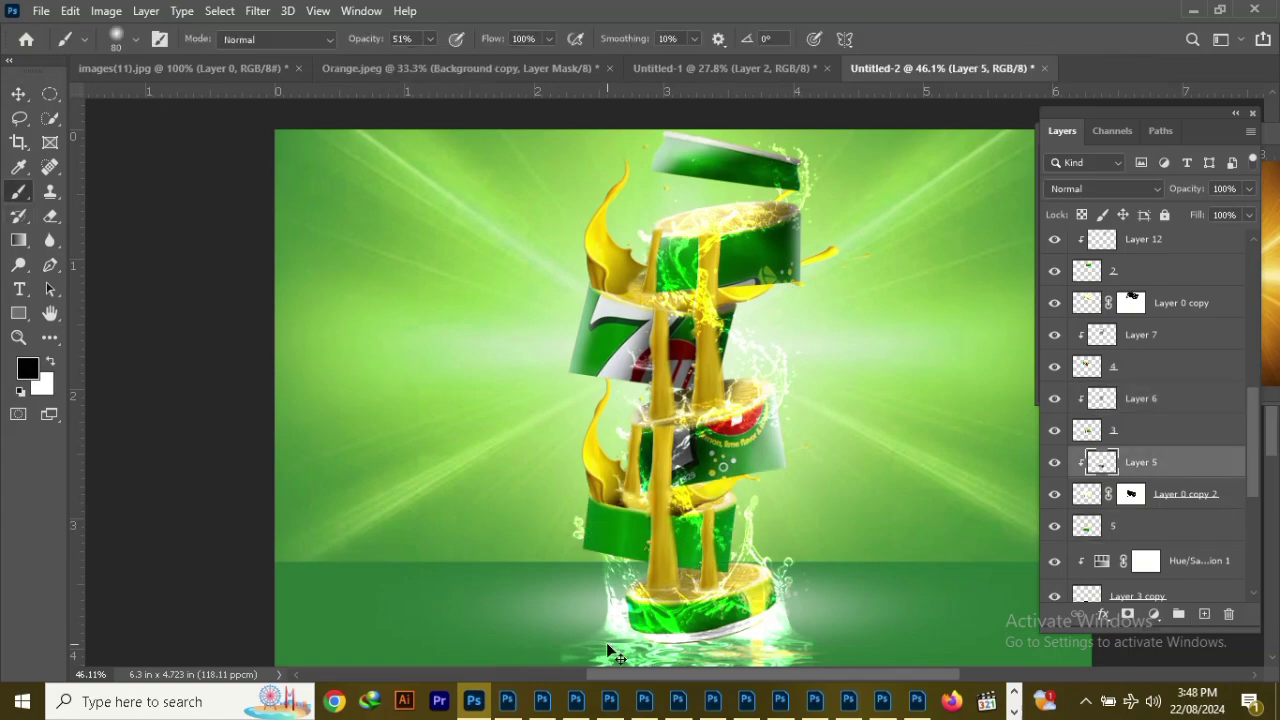
{"action": "right_click", "coordinate": [1055, 525]}
{"action": "key", "text": "Escape"}
{"action": "key", "text": "ctrl+shift+alt+n"}
{"action": "key", "text": "ctrl+alt+g"}
{"action": "key", "text": "b"}
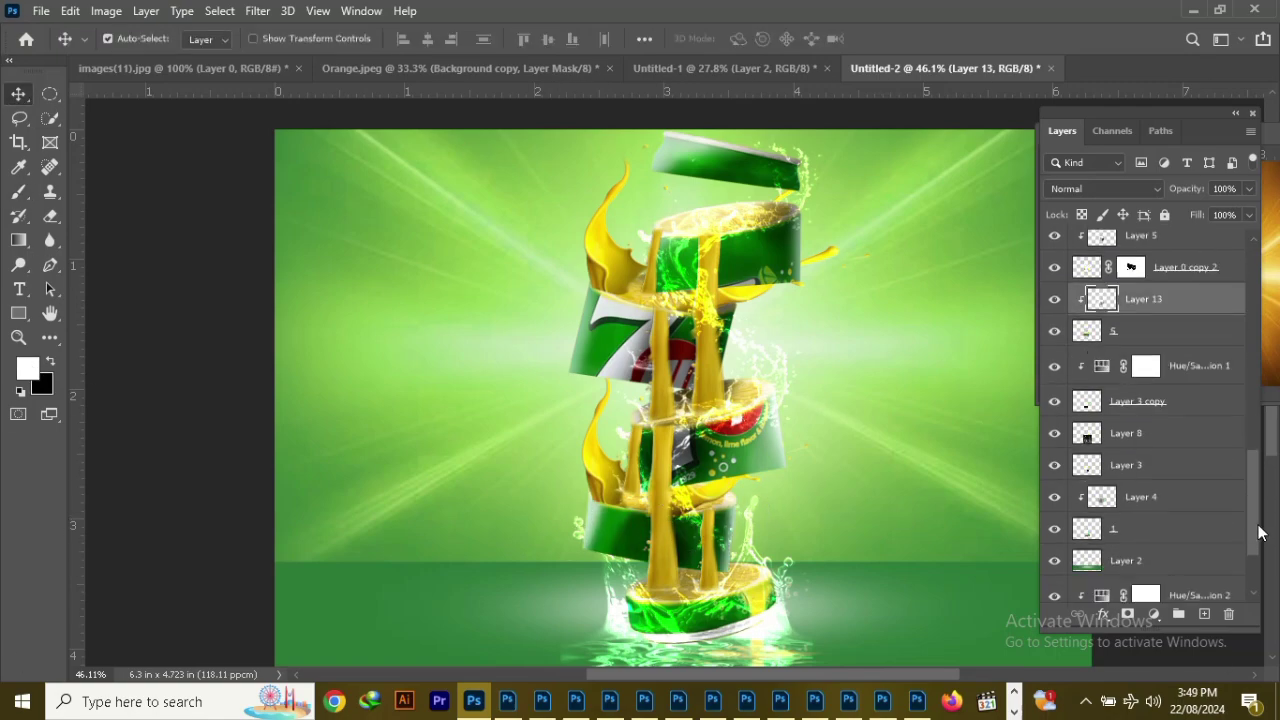
Scale the figure on Layer 4 down to about half size and nudge it up
{"action": "left_click", "coordinate": [617, 562], "text": "ctrl"}
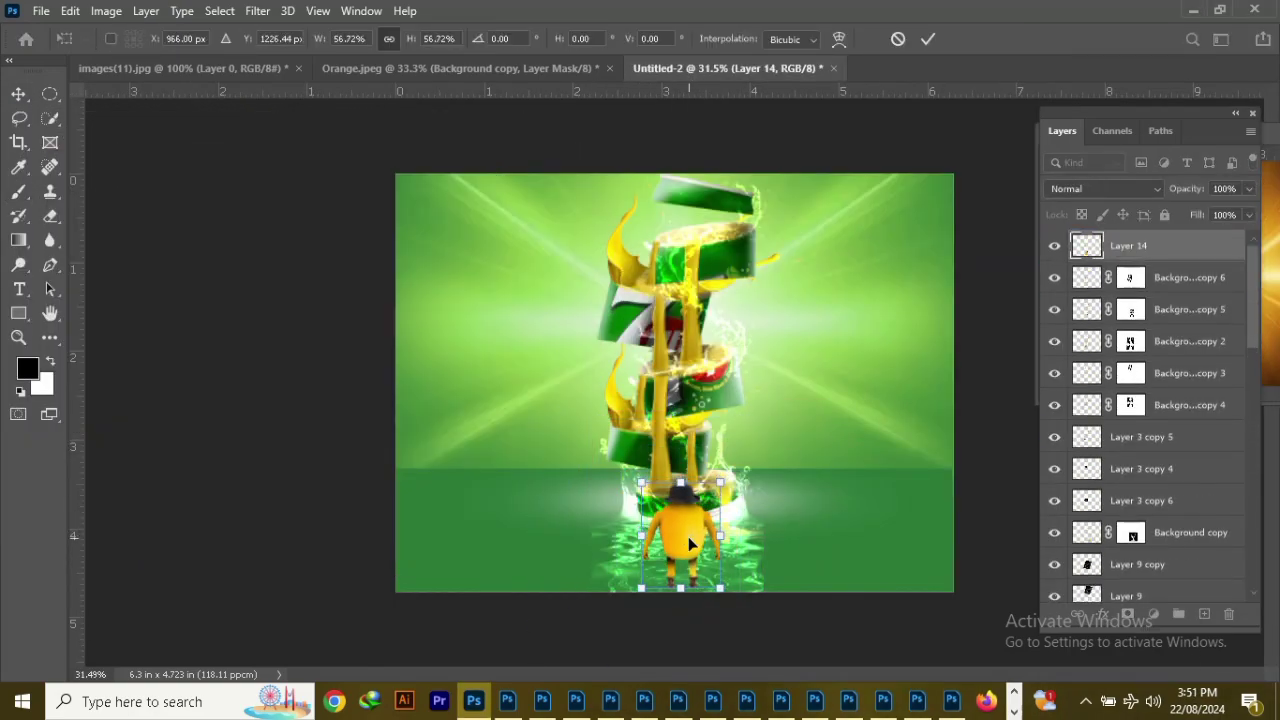
{"action": "left_click_drag", "start_coordinate": [693, 514], "coordinate": [682, 512]}
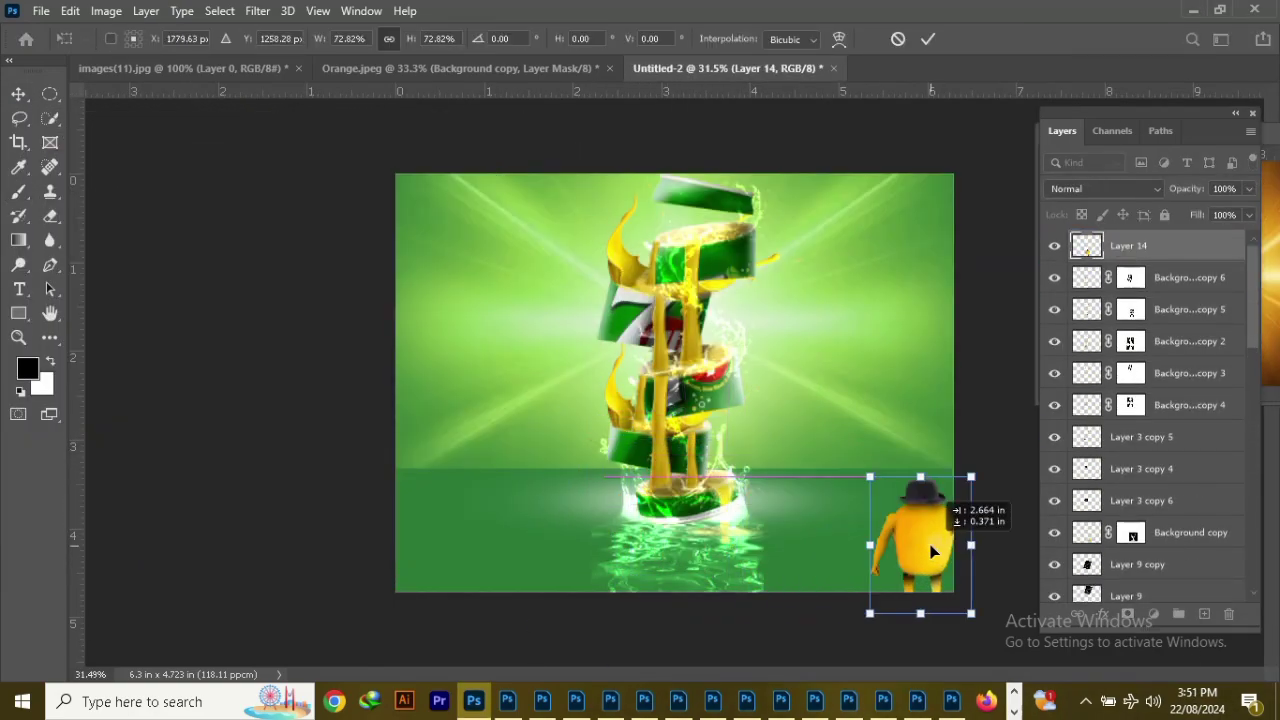
{"action": "mouse_move", "coordinate": [732, 449]}
{"action": "left_mouse_down"}
{"action": "mouse_move", "coordinate": [704, 497]}
{"action": "mouse_move", "coordinate": [660, 527]}
{"action": "left_mouse_up"}
{"action": "key", "text": "Return"}
Open the lemon image, drag it into the composite and clip the lemon copy layer
{"action": "key", "text": "ctrl+o"}
{"action": "double_click", "coordinate": [838, 523]}
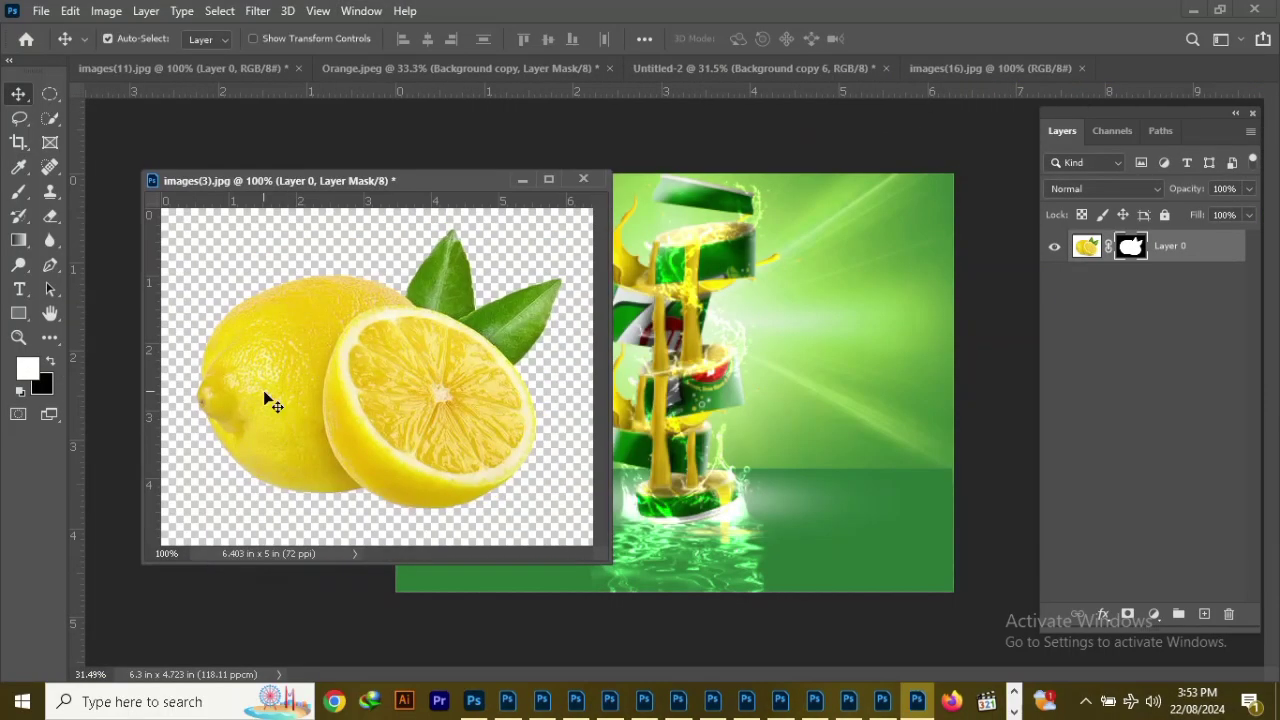
{"action": "mouse_move", "coordinate": [263, 397]}
{"action": "left_mouse_down"}
{"action": "mouse_move", "coordinate": [457, 543]}
{"action": "mouse_move", "coordinate": [925, 568]}
{"action": "left_mouse_up"}
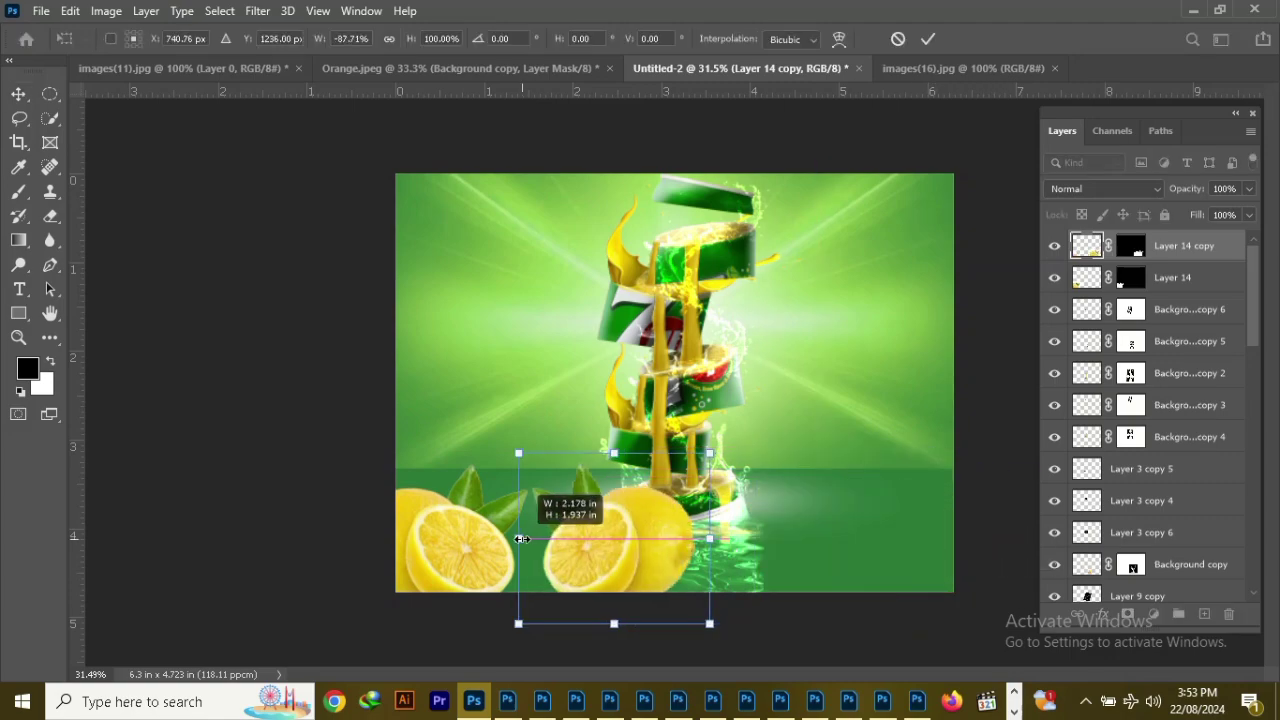
{"action": "right_click", "coordinate": [1172, 277]}
{"action": "left_click", "coordinate": [943, 354]}
{"action": "key", "text": "b"}
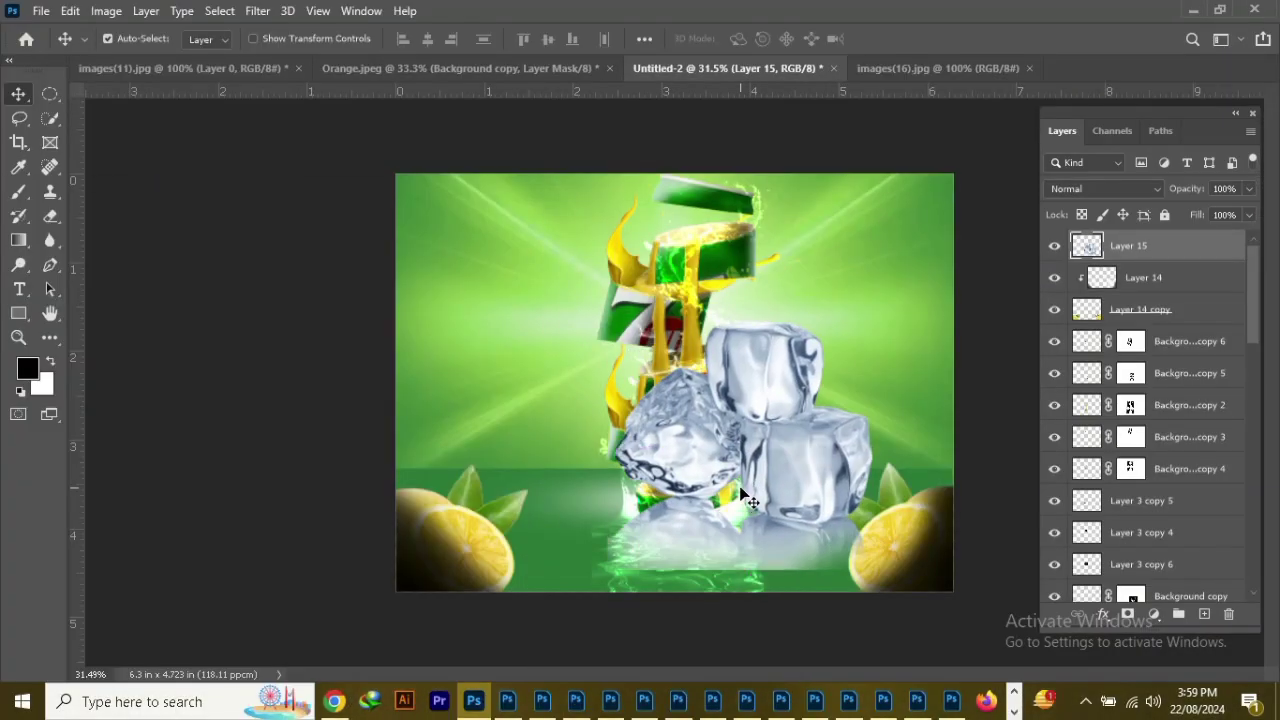
Shrink the ice cubes and move them down-left beside the can base
{"action": "key", "text": "ctrl+t"}
{"action": "left_click_drag", "start_coordinate": [715, 468], "coordinate": [629, 518]}
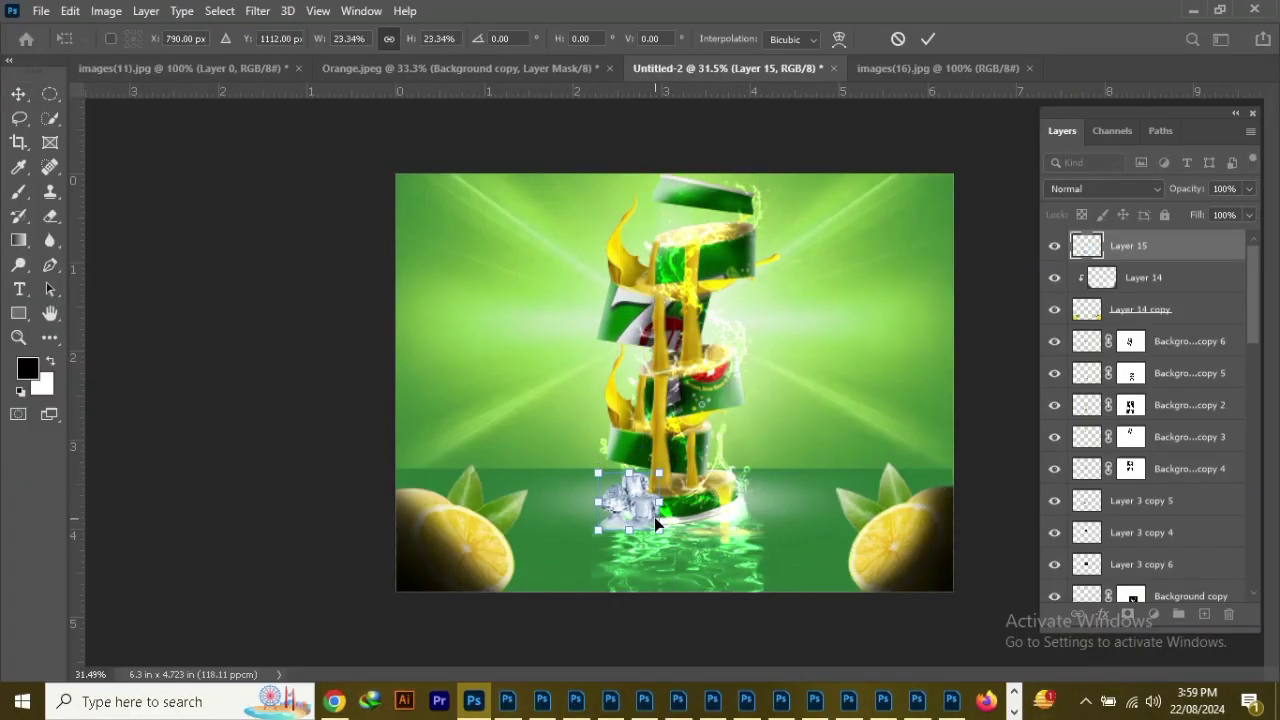
{"action": "key", "text": "Return"}
Paint a dark blob on a new layer and stretch it into a wide flat shadow below Layer 14 copy
{"action": "key", "text": "ctrl+shift+n"}
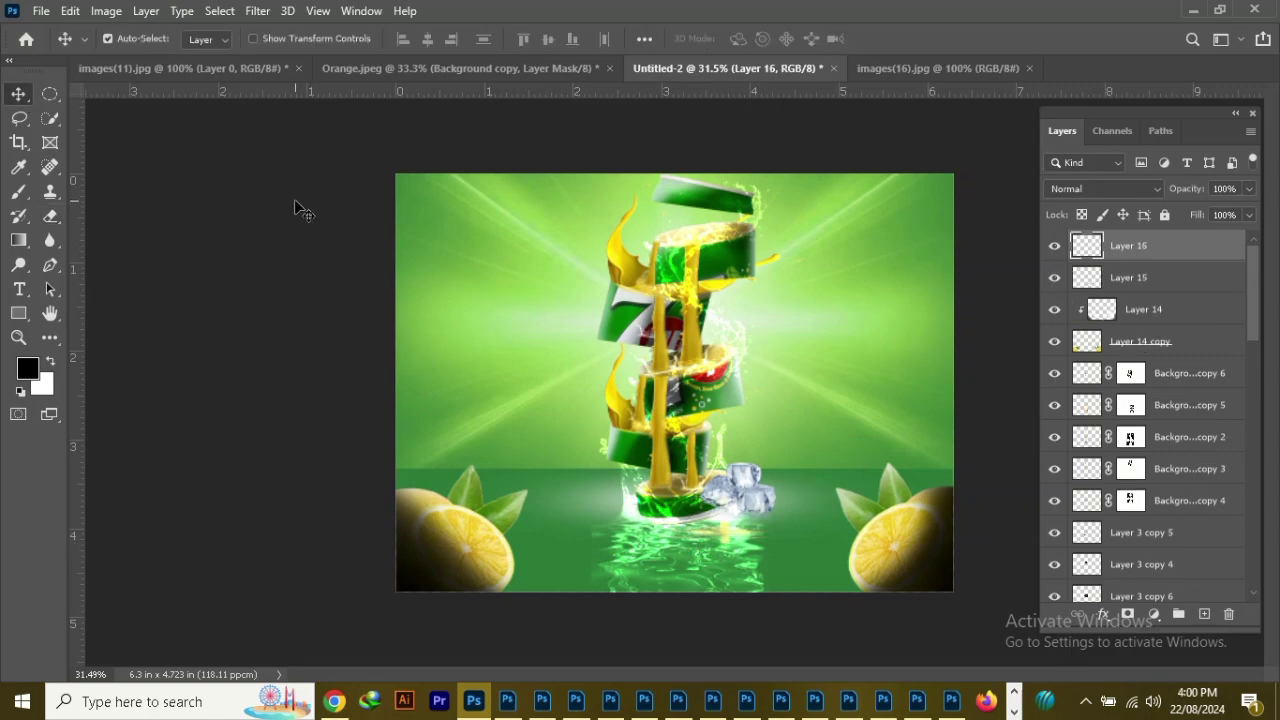
{"action": "left_click", "coordinate": [543, 449]}
{"action": "key", "text": "ctrl+t"}
{"action": "mouse_move", "coordinate": [570, 470]}
{"action": "left_mouse_down"}
{"action": "mouse_move", "coordinate": [860, 478]}
{"action": "mouse_move", "coordinate": [820, 476]}
{"action": "left_mouse_up"}
{"action": "key", "text": "ctrl+["}
{"action": "key", "text": "ctrl+["}
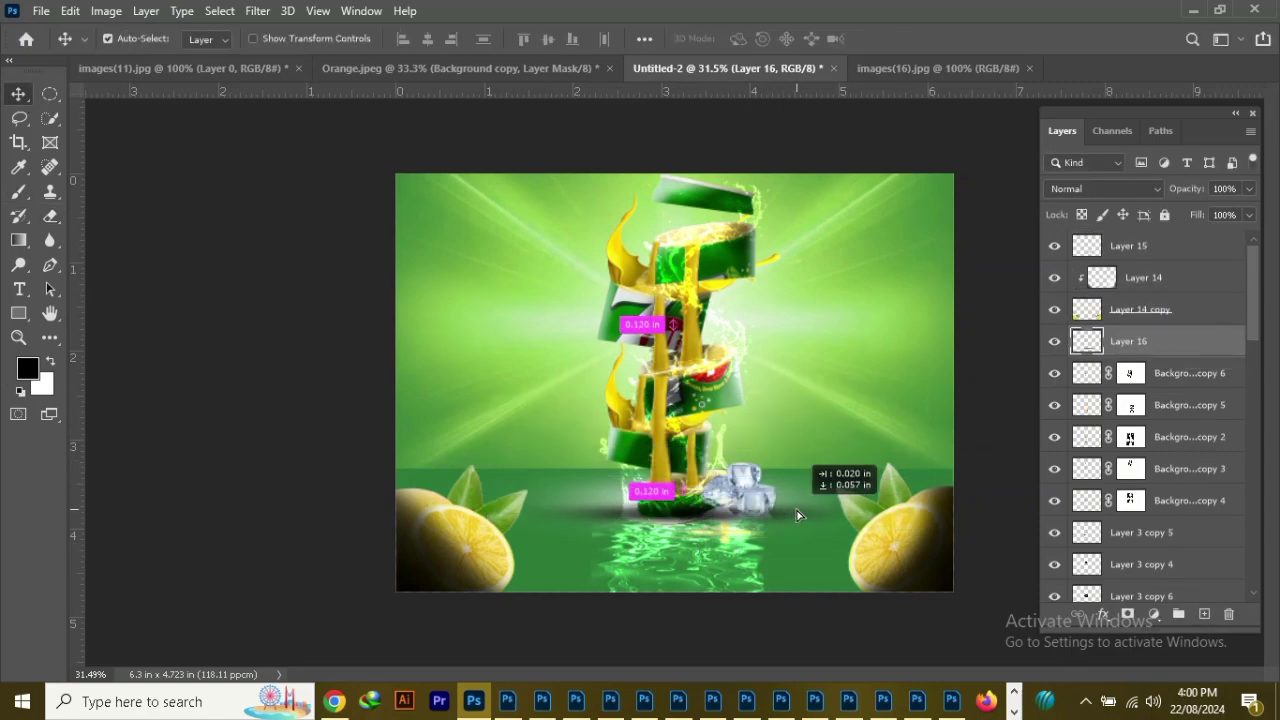
{"action": "key", "text": "Return"}
{"action": "key", "text": "e"}
Place the water-drop image from the WATER folder, enlarged beneath the cans at the bottom
{"action": "key", "text": "ctrl+o"}
{"action": "double_click", "coordinate": [1082, 302]}
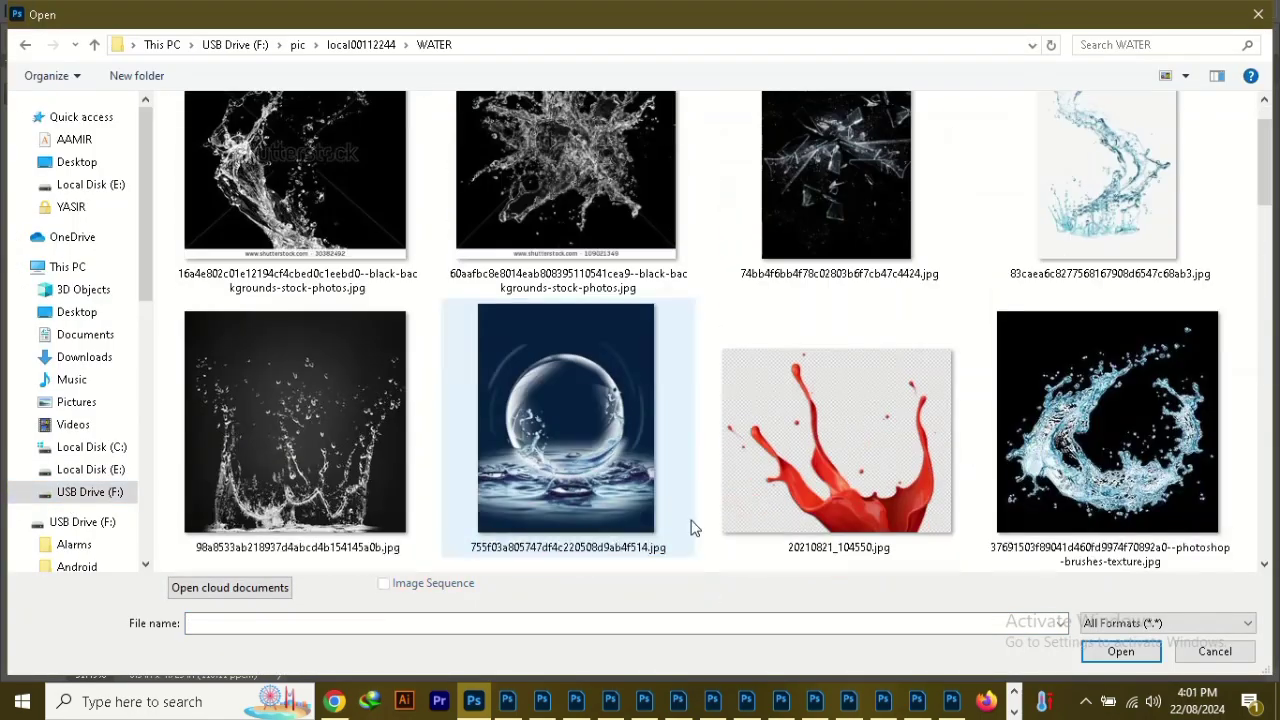
{"action": "double_click", "coordinate": [571, 429]}
{"action": "left_click_drag", "start_coordinate": [300, 300], "coordinate": [640, 520]}
{"action": "key", "text": "ctrl+t"}
{"action": "mouse_move", "coordinate": [700, 486]}
{"action": "left_mouse_down"}
{"action": "mouse_move", "coordinate": [918, 243]}
{"action": "mouse_move", "coordinate": [970, 130]}
{"action": "left_mouse_up"}
{"action": "key", "text": "Return"}
{"action": "key", "text": "v"}
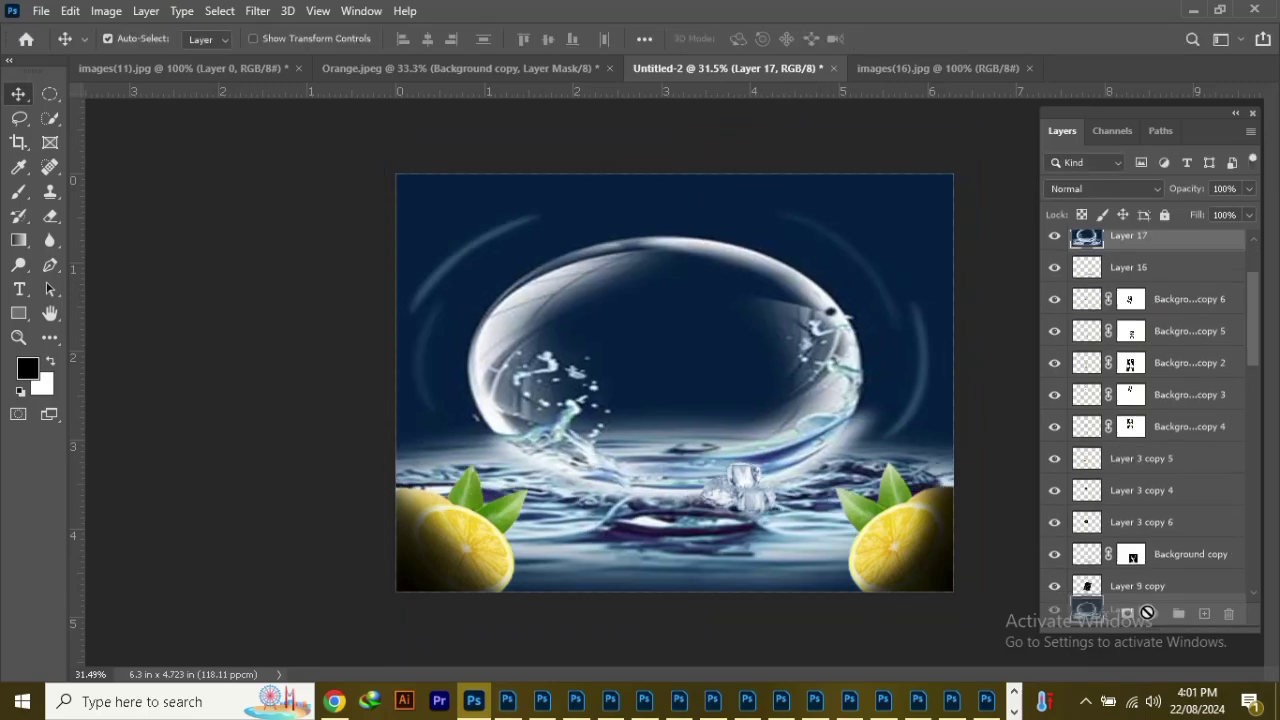
{"action": "key", "text": "ctrl+["}
{"action": "key", "text": "ctrl+["}
{"action": "key", "text": "ctrl+["}
{"action": "mouse_move", "coordinate": [828, 370]}
{"action": "left_mouse_down"}
{"action": "mouse_move", "coordinate": [871, 186]}
{"action": "mouse_move", "coordinate": [503, 403]}
{"action": "left_mouse_up"}
Erase the water's top edge and tint it with Hue/Saturation hue -162 and a black mask
{"action": "key", "text": "e"}
{"action": "left_click_drag", "start_coordinate": [542, 447], "coordinate": [410, 422]}
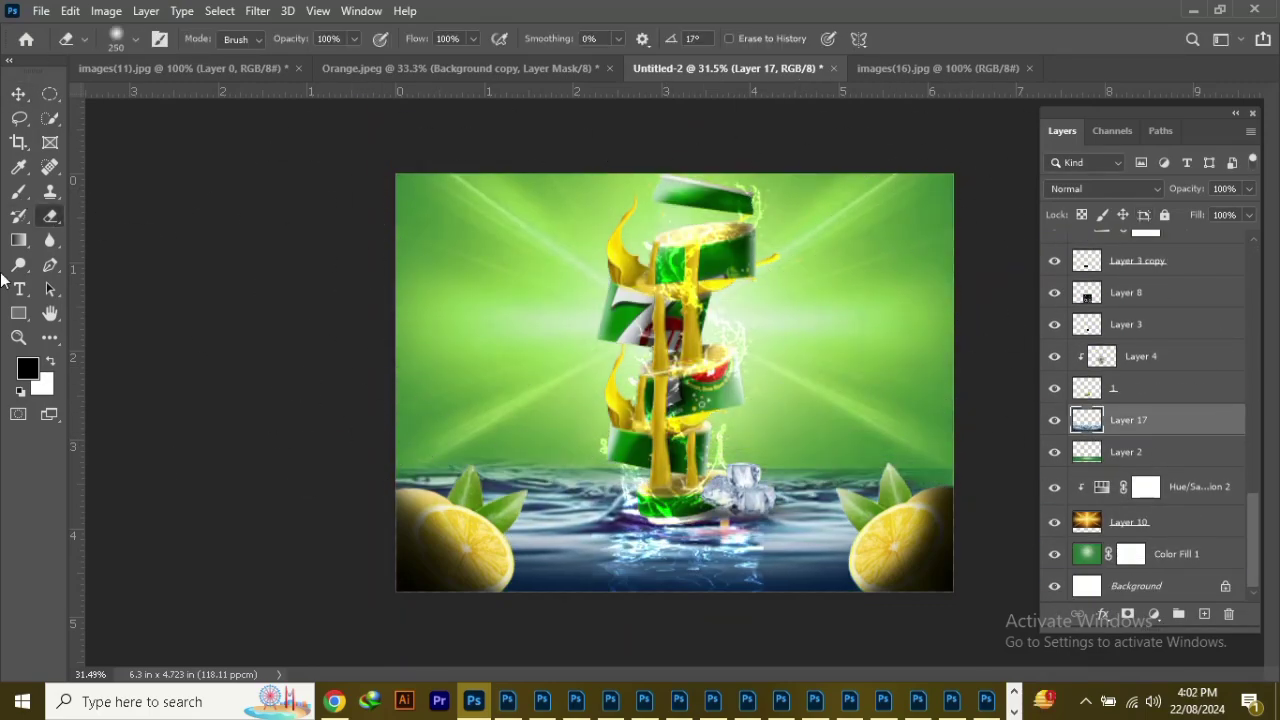
{"action": "left_click", "coordinate": [1154, 614]}
{"action": "left_click_drag", "start_coordinate": [295, 388], "coordinate": [191, 390]}
{"action": "mouse_move", "coordinate": [295, 465]}
{"action": "left_mouse_down"}
{"action": "mouse_move", "coordinate": [337, 465]}
{"action": "mouse_move", "coordinate": [290, 465]}
{"action": "left_mouse_up"}
{"action": "key", "text": "ctrl+e"}
{"action": "left_click", "coordinate": [1127, 614], "text": "alt"}
{"action": "key", "text": "b"}
{"action": "key", "text": "x"}
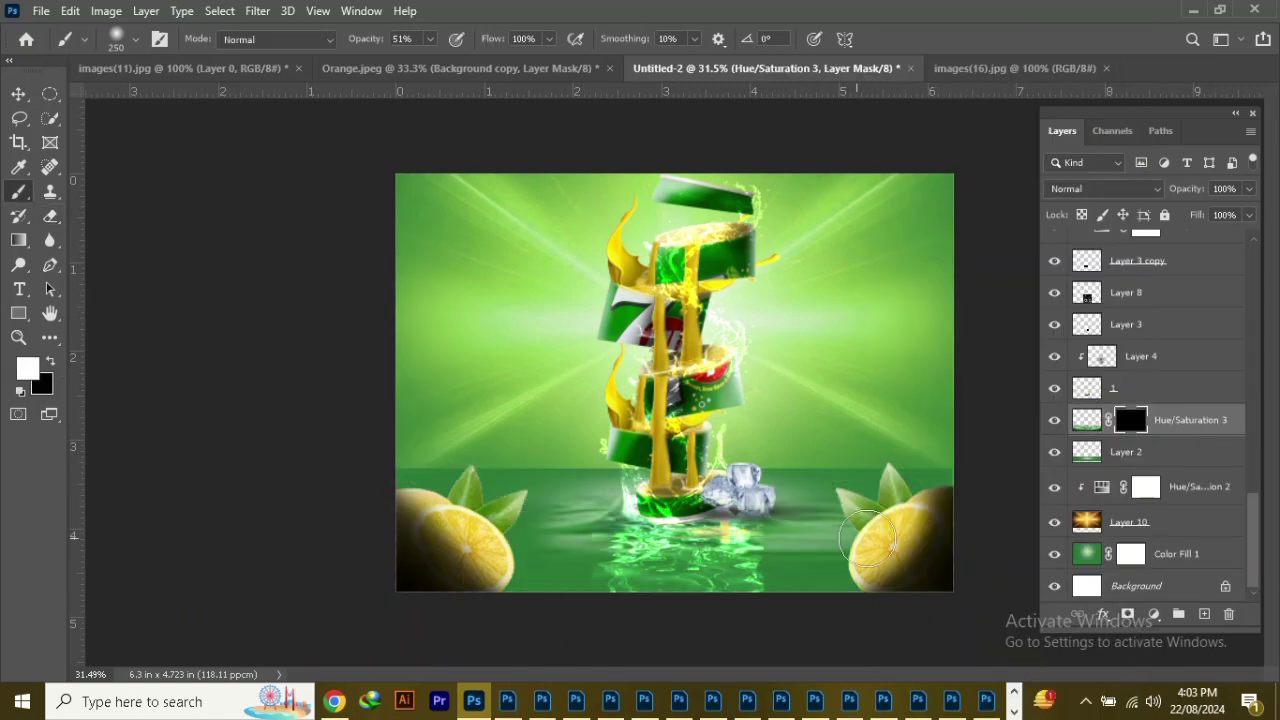
Nudge the Layer 3 copy glow near the can base and paint water ripples back into the Hue/Saturation 3 mask
{"action": "key", "text": "v"}
{"action": "left_click_drag", "start_coordinate": [625, 480], "coordinate": [622, 548]}
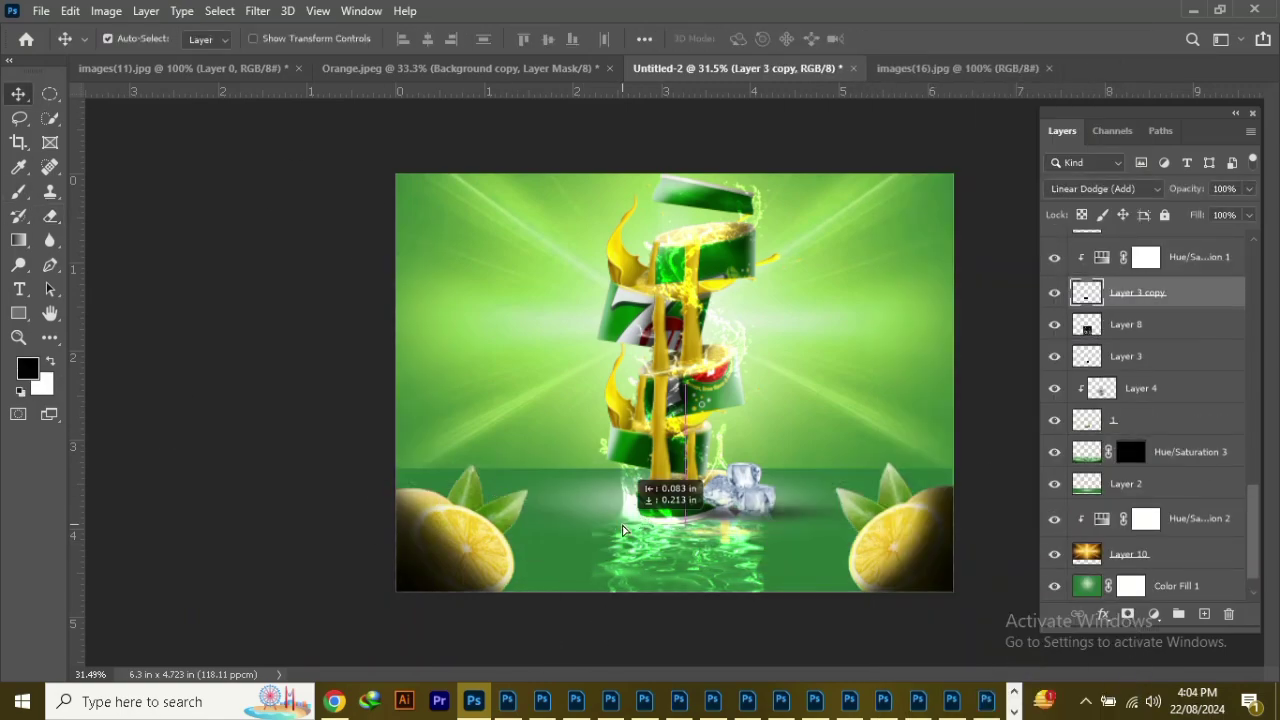
{"action": "scroll", "coordinate": [1127, 421], "scroll_direction": "down", "scroll_amount": 1}
{"action": "left_click", "coordinate": [1131, 420]}
{"action": "key", "text": "b"}
{"action": "key", "text": "x"}
{"action": "left_click_drag", "start_coordinate": [850, 530], "coordinate": [414, 517]}
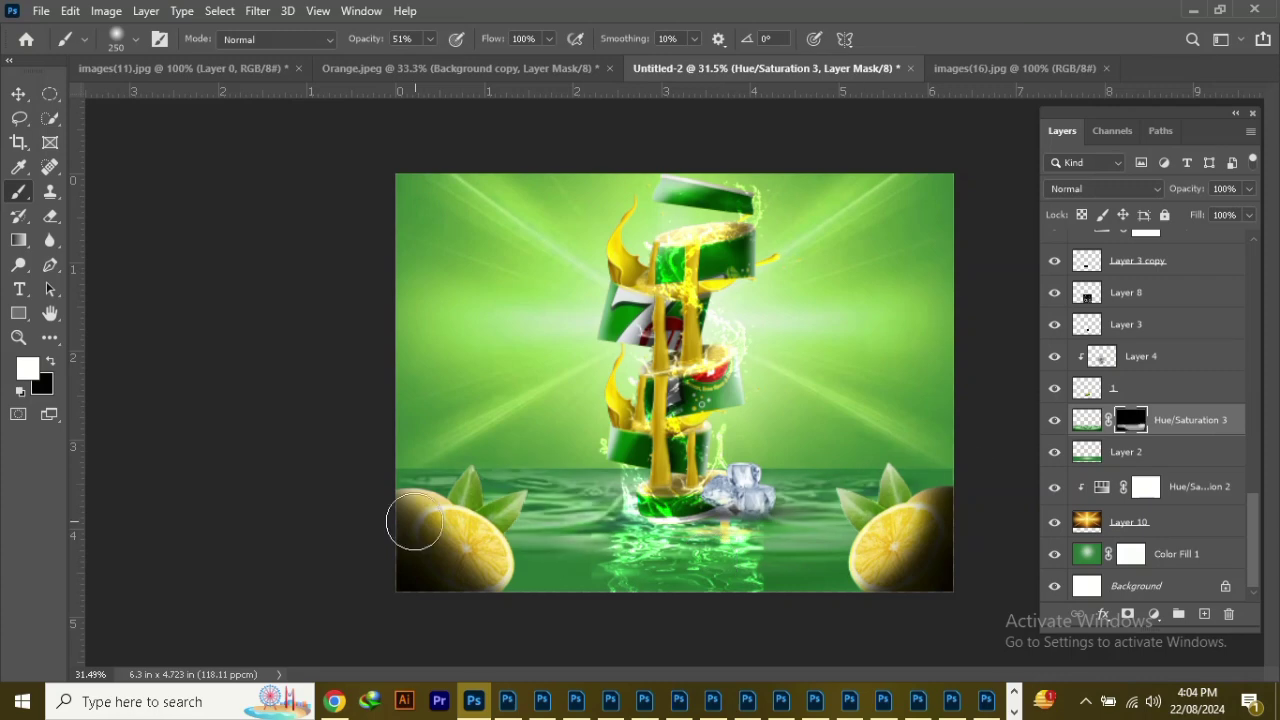
{"action": "left_click", "coordinate": [41, 10]}
Copy one leaf from the leaf_stock image into the composite's upper right sky and scale it
{"action": "left_click", "coordinate": [60, 48]}
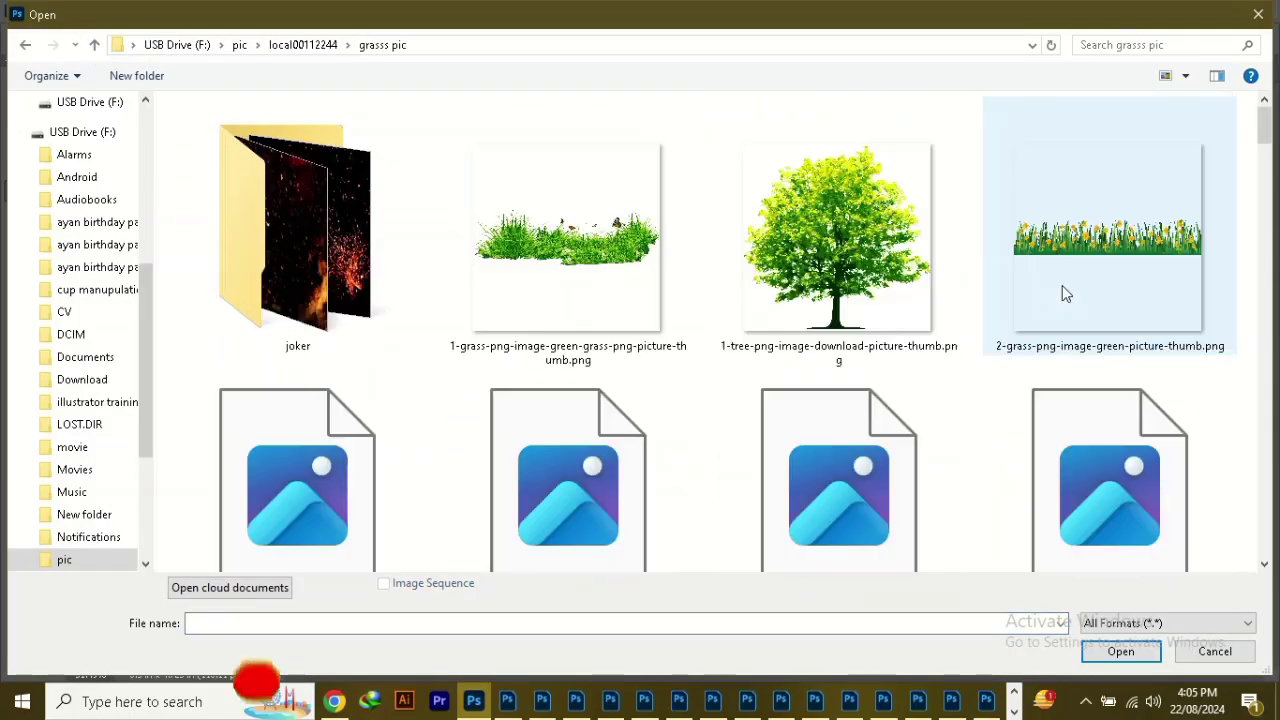
{"action": "scroll", "coordinate": [700, 330], "scroll_direction": "down", "scroll_amount": 3}
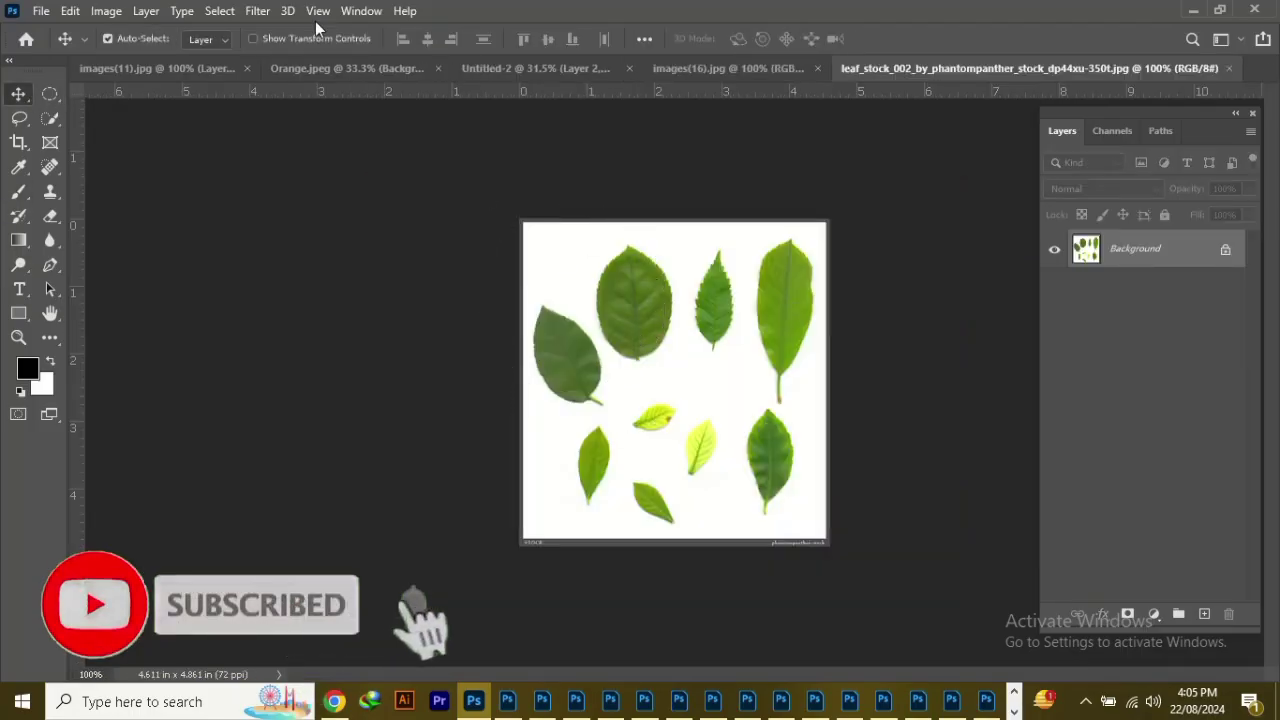
{"action": "key", "text": "m"}
{"action": "left_click_drag", "start_coordinate": [592, 234], "coordinate": [686, 370]}
{"action": "key", "text": "ctrl+j"}
{"action": "key", "text": "v"}
{"action": "left_click_drag", "start_coordinate": [903, 66], "coordinate": [330, 170]}
{"action": "left_click_drag", "start_coordinate": [320, 320], "coordinate": [850, 330]}
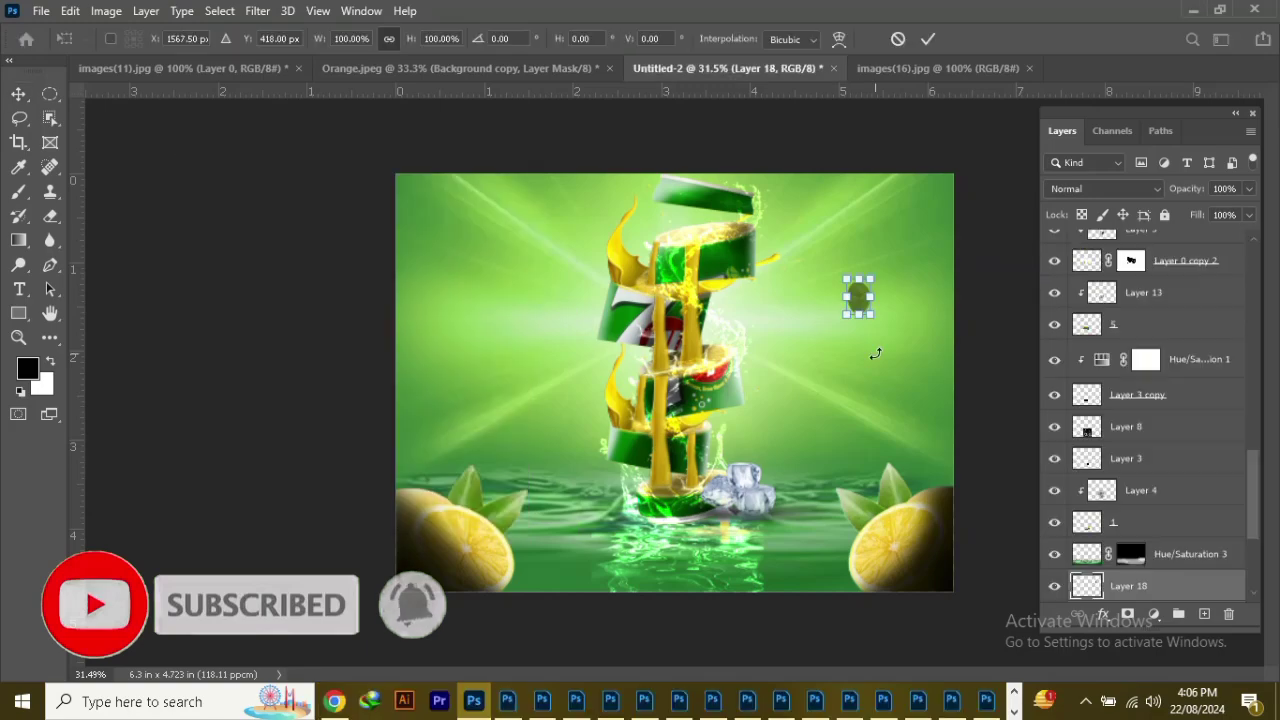
{"action": "key", "text": "ctrl+t"}
{"action": "key", "text": "Return"}
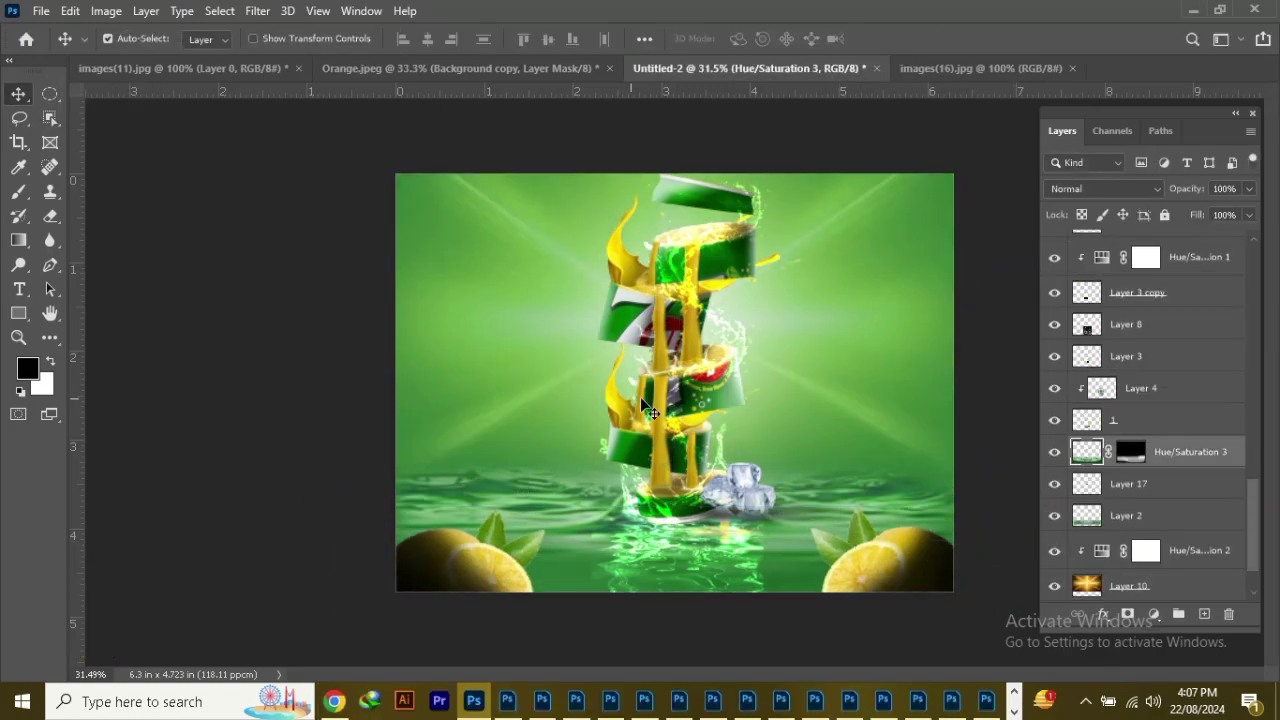
Lower the layer's opacity to 40% and stamp all visible layers into a merged layer
{"action": "left_click", "coordinate": [1248, 188]}
{"action": "left_click_drag", "start_coordinate": [1251, 208], "coordinate": [1196, 210]}
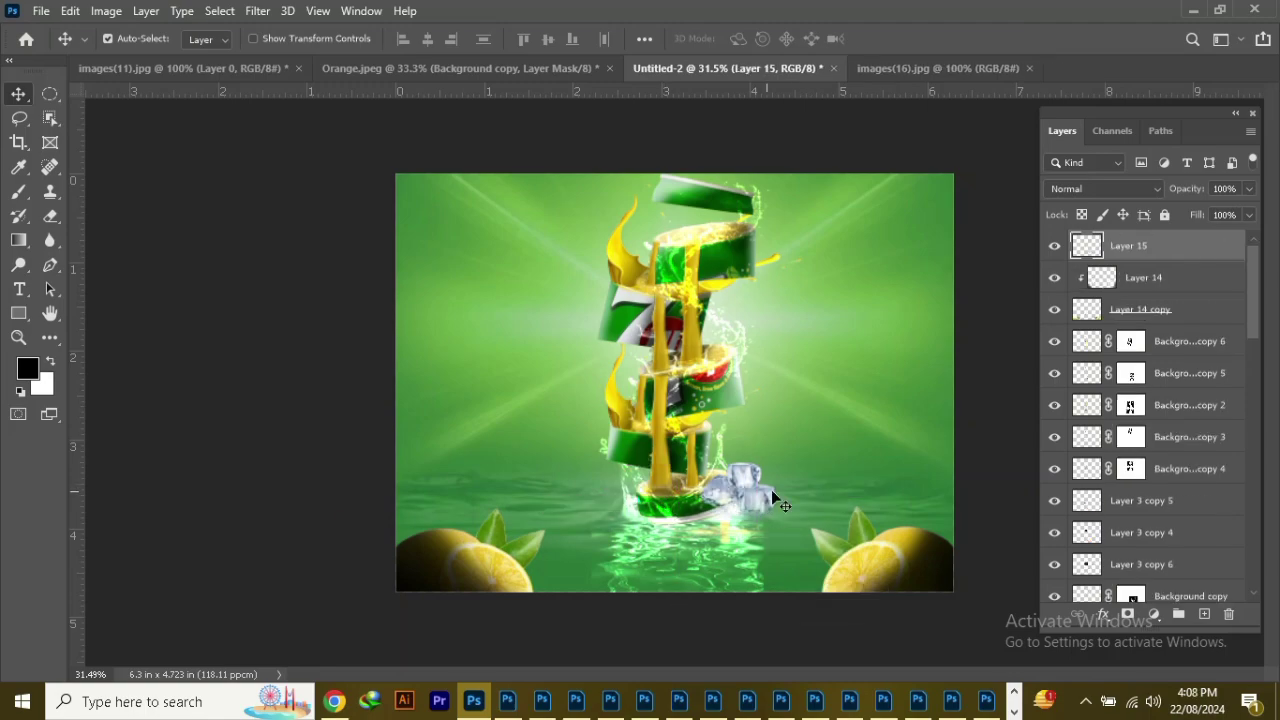
{"action": "key", "text": "v"}
{"action": "key", "text": "ctrl+shift+alt+e"}
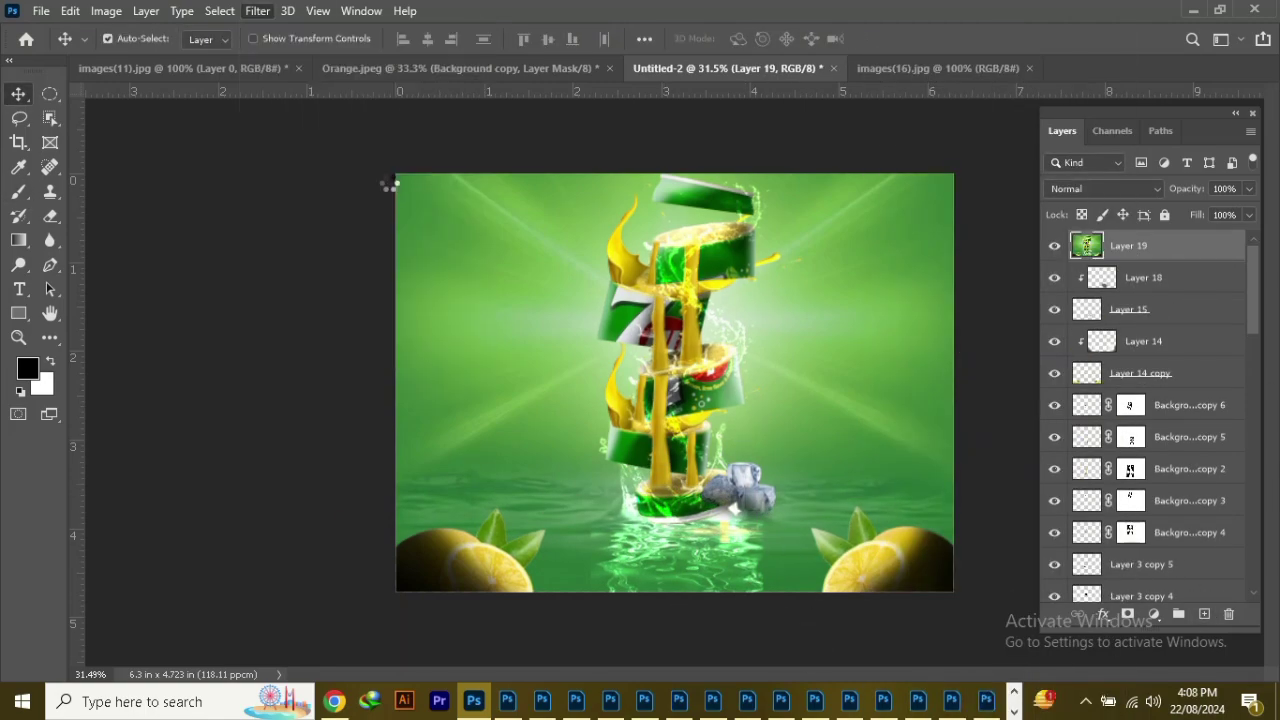
Apply Camera Raw: Exposure +0.45, Contrast +3, Highlights +6, Shadows +10, Whites +52, Clarity +52, Dehaze +25
{"action": "key", "text": "ctrl+shift+a"}
{"action": "left_click", "coordinate": [1023, 363]}
{"action": "left_click", "coordinate": [1017, 391]}
{"action": "left_click", "coordinate": [1019, 419]}
{"action": "left_click", "coordinate": [1024, 447]}
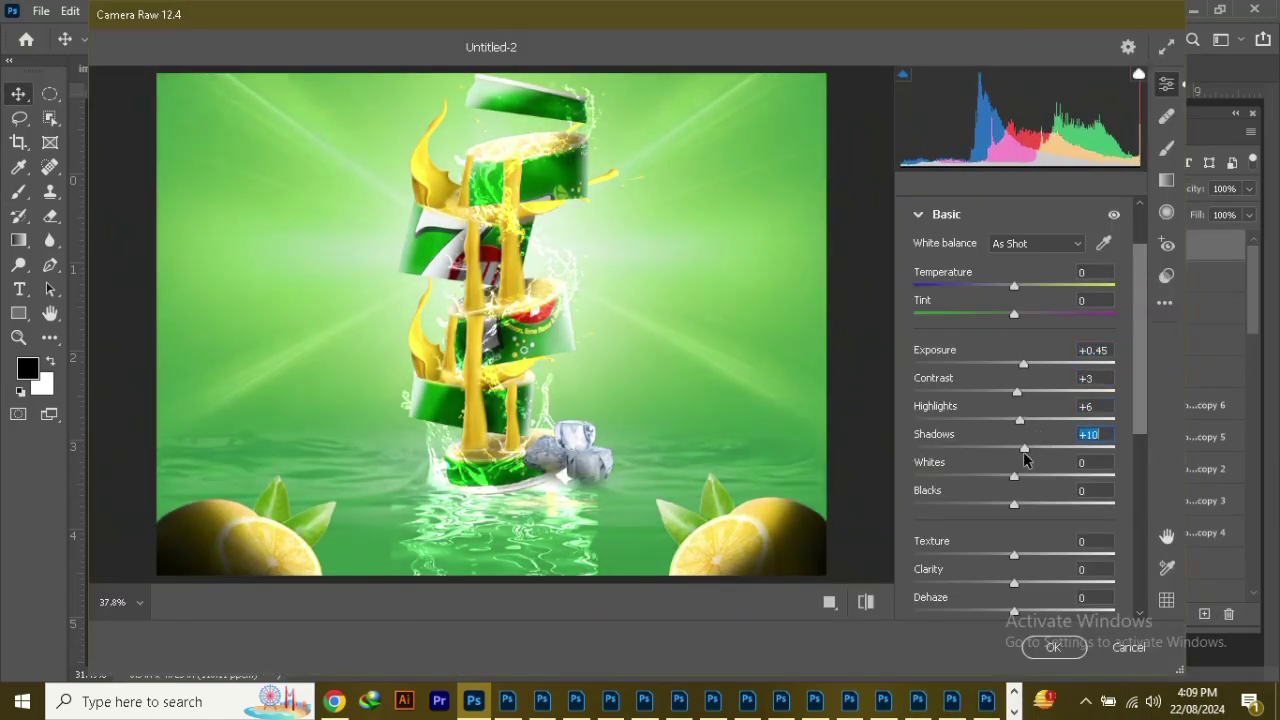
{"action": "left_click_drag", "start_coordinate": [1015, 475], "coordinate": [1067, 488]}
{"action": "mouse_move", "coordinate": [1014, 582]}
{"action": "left_mouse_down"}
{"action": "mouse_move", "coordinate": [1066, 582]}
{"action": "mouse_move", "coordinate": [1039, 610]}
{"action": "left_mouse_up"}
Add an EdgyAmber Color Lookup layer, brush its mask off the centre, and add an empty layer on top
{"action": "left_click", "coordinate": [1058, 650]}
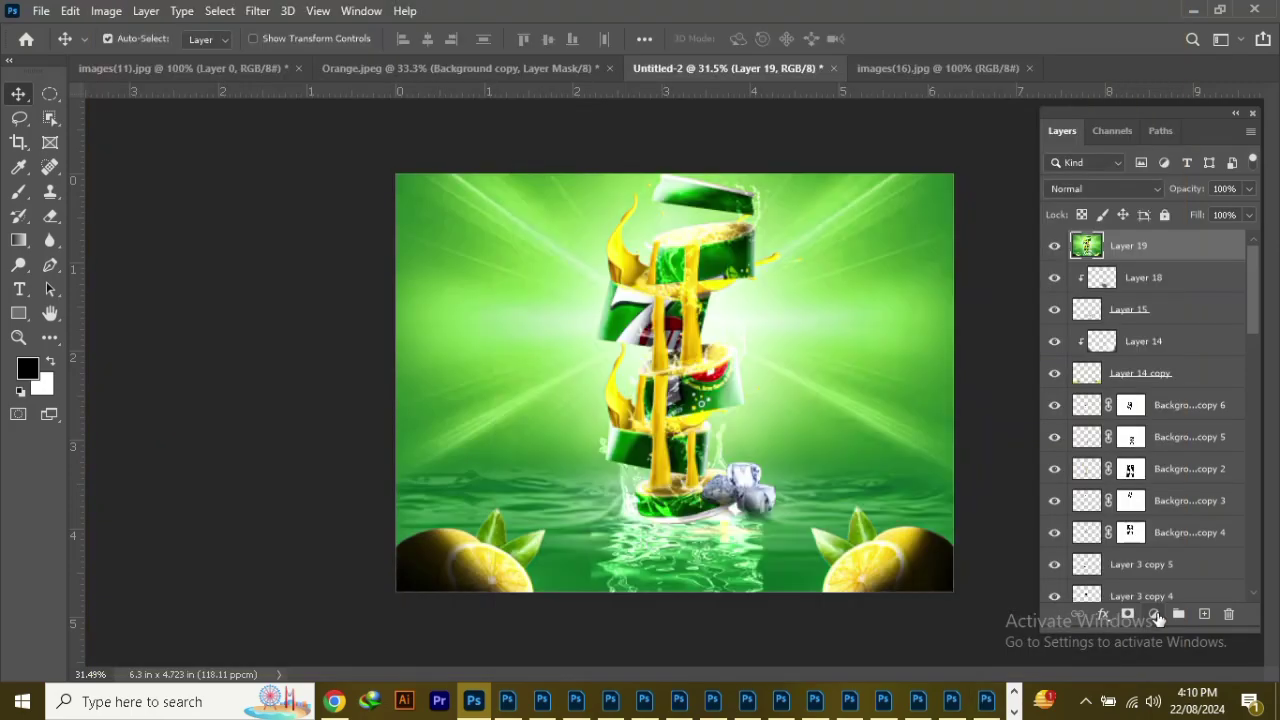
{"action": "key", "text": "Up"}
{"action": "key", "text": "Up"}
{"action": "key", "text": "Up"}
{"action": "key", "text": "Up"}
{"action": "key", "text": "Up"}
{"action": "key", "text": "Up"}
{"action": "key", "text": "Up"}
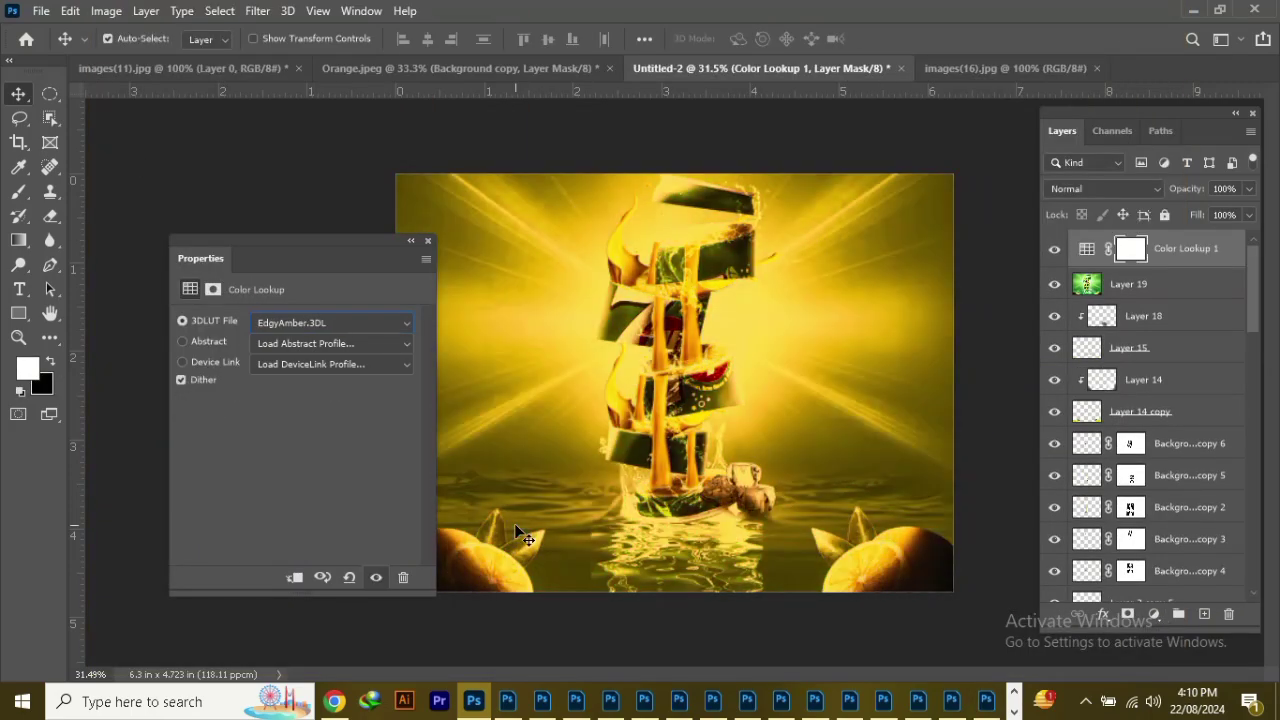
{"action": "key", "text": "Up"}
{"action": "left_click", "coordinate": [428, 241]}
{"action": "key", "text": "b"}
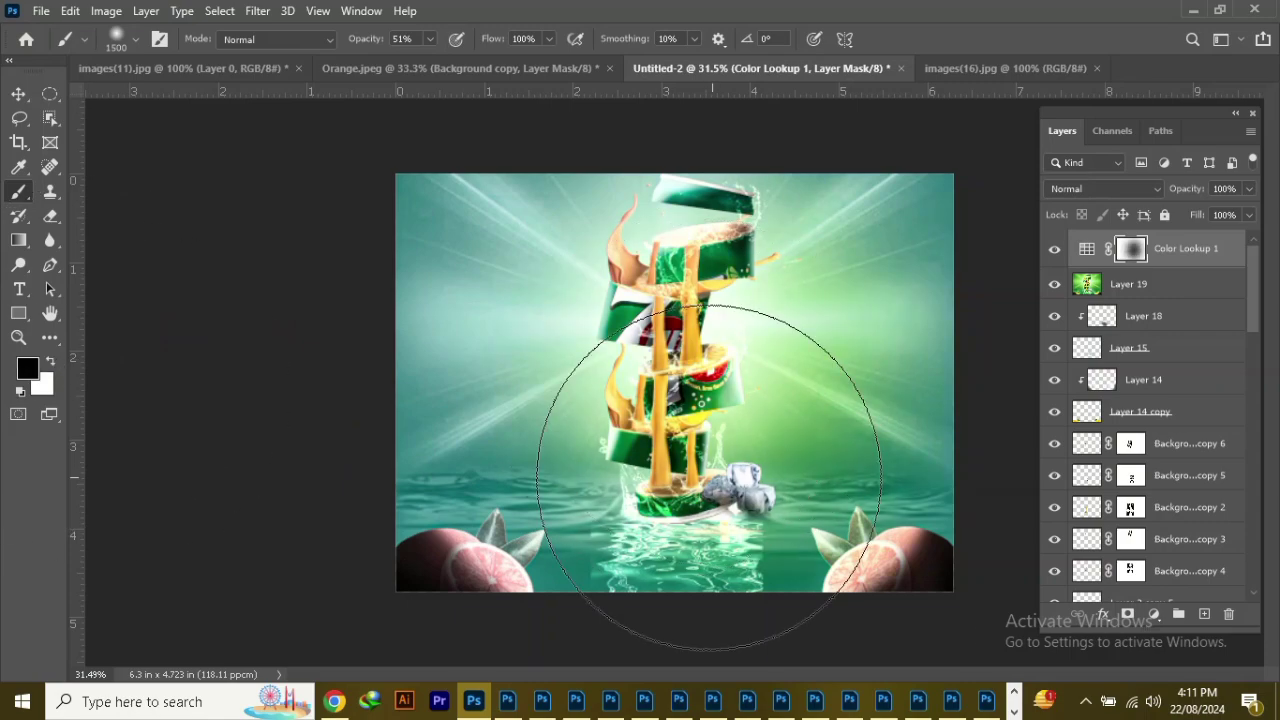
{"action": "key", "text": "ctrl+shift+alt+n"}
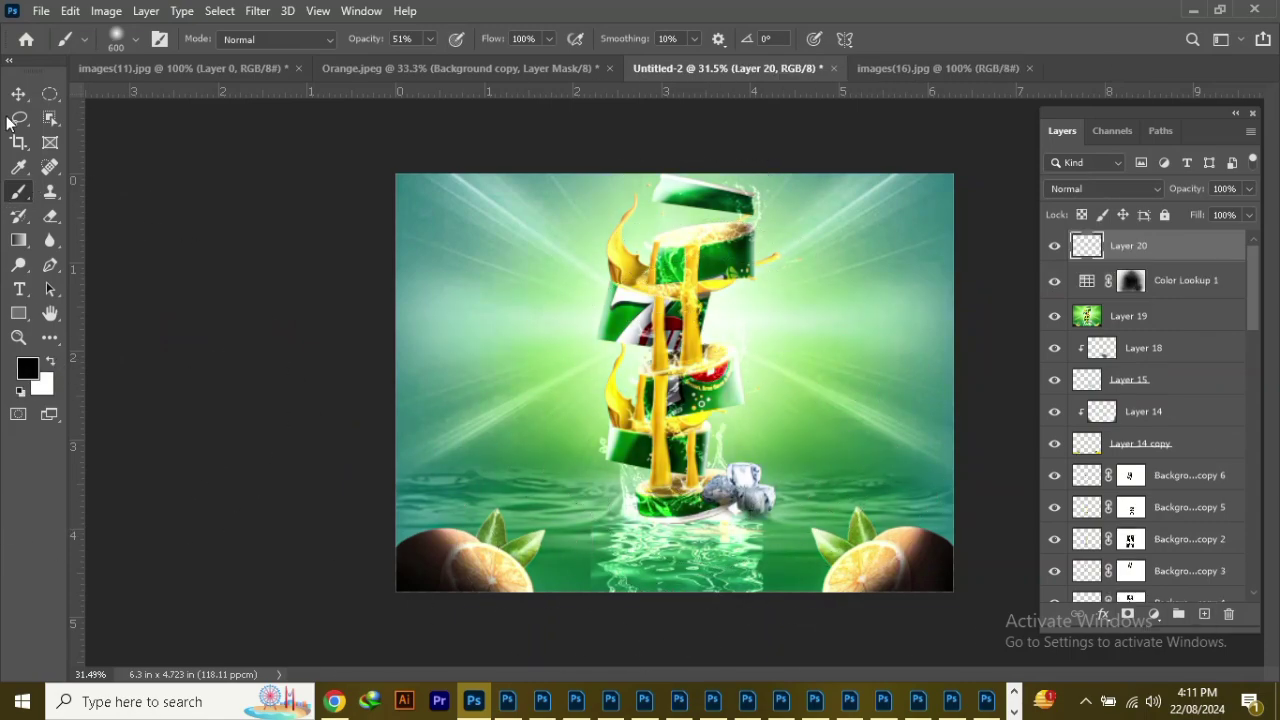